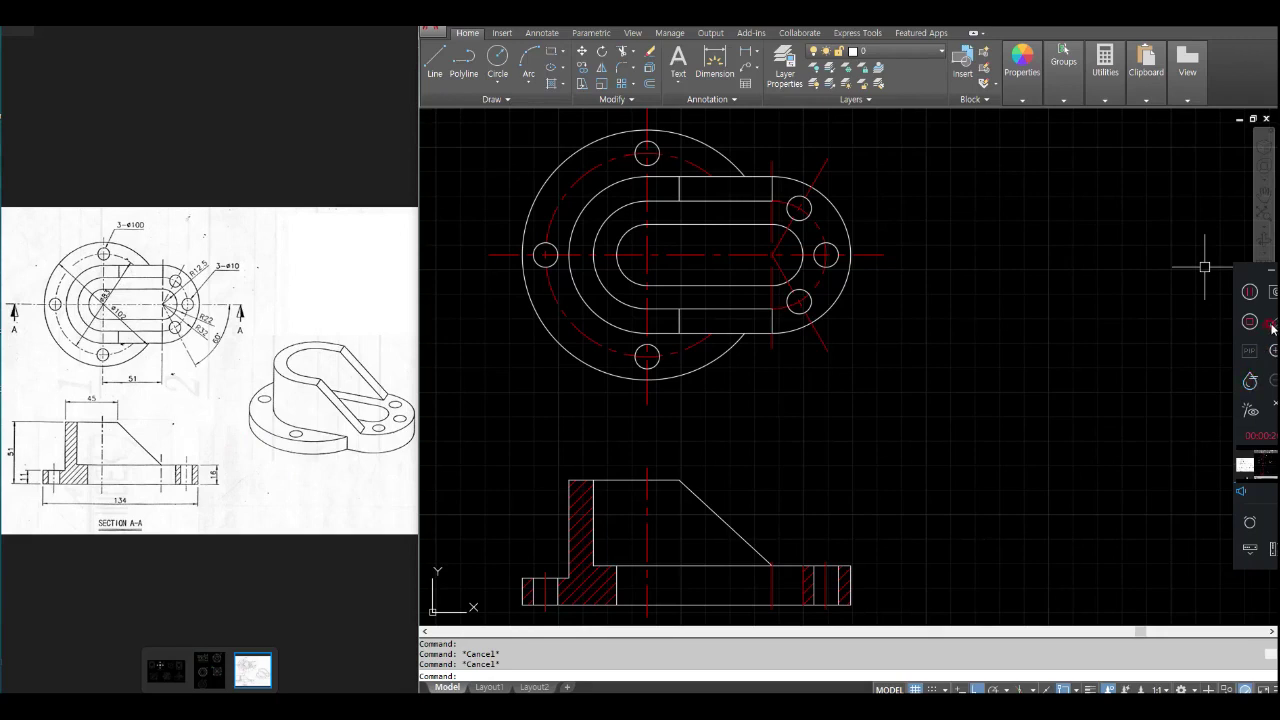
mouse_move(358, 462)
mouse_down()
mouse_move(285, 465)
mouse_move(334, 331)
mouse_move(372, 447)
mouse_up()
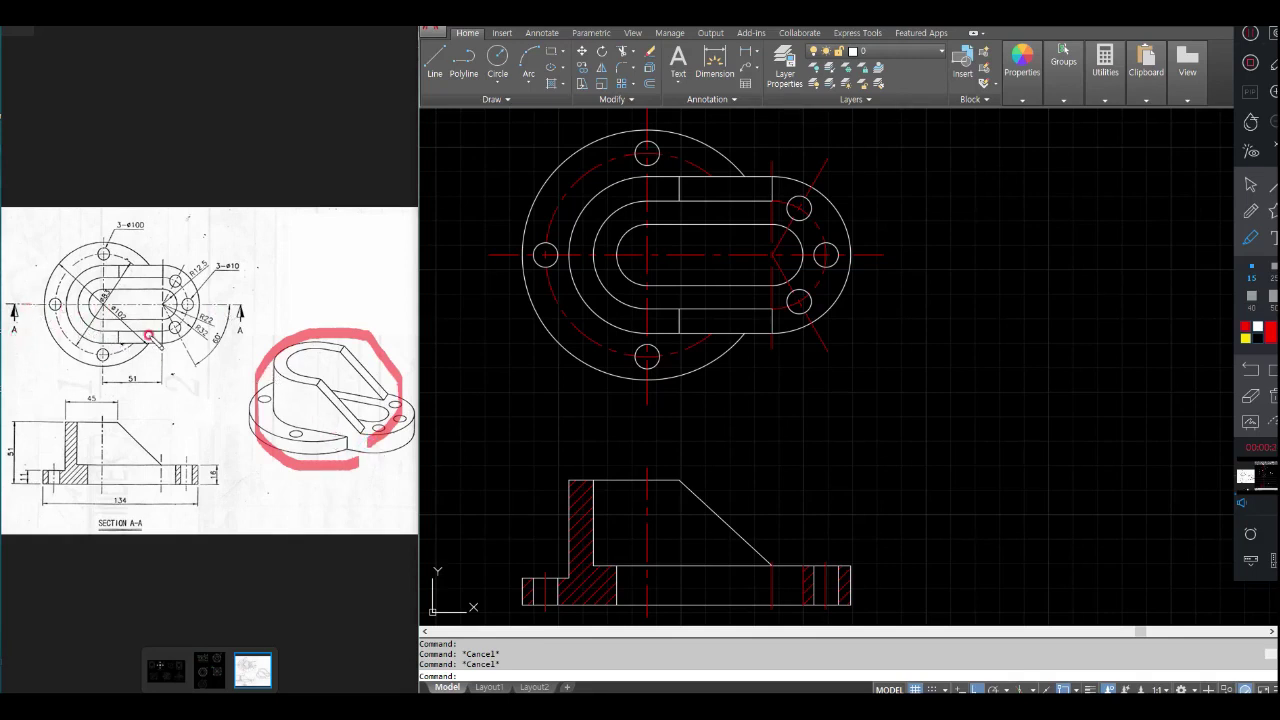
drag(96, 524, 142, 524)
drag(6, 306, 212, 306)
mouse_move(18, 381)
mouse_down()
mouse_move(18, 327)
mouse_move(38, 335)
mouse_up()
mouse_move(162, 473)
mouse_down()
mouse_move(105, 522)
mouse_move(163, 425)
mouse_move(145, 502)
mouse_up()
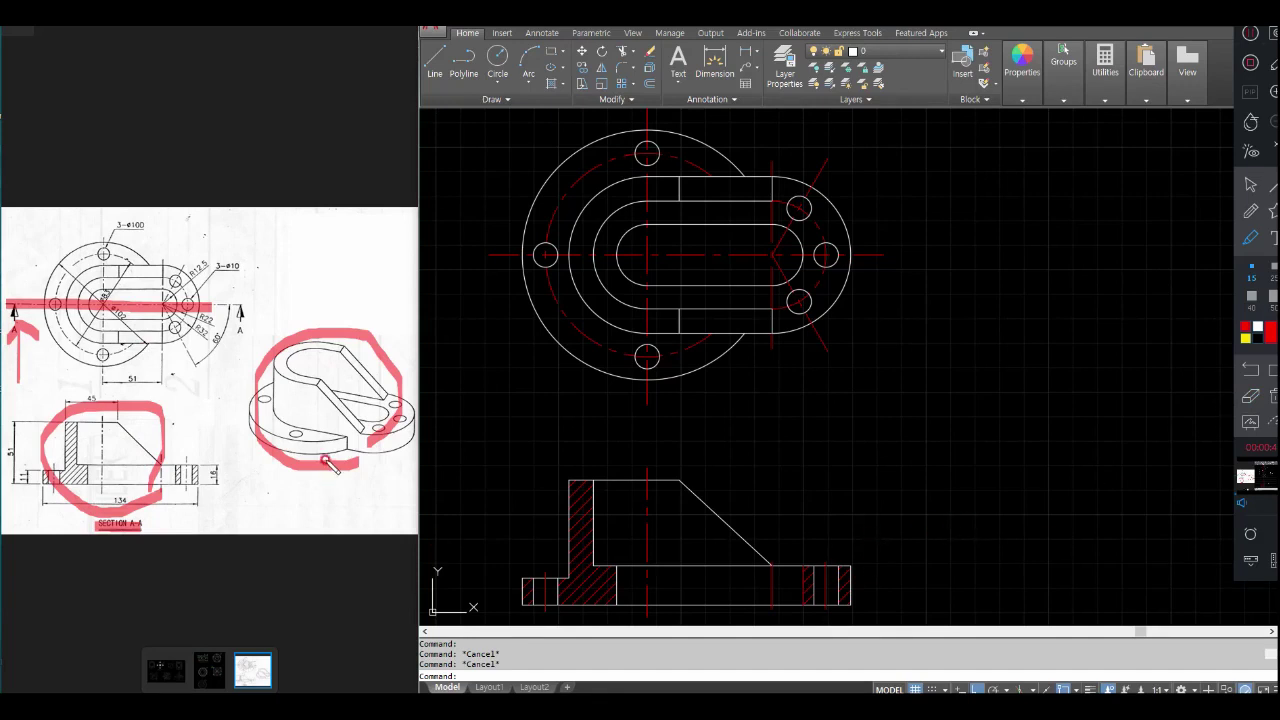
click(1252, 398)
drag(314, 316, 367, 339)
drag(158, 470, 140, 489)
drag(132, 510, 118, 540)
mouse_move(30, 366)
mouse_down()
mouse_move(5, 375)
mouse_move(86, 298)
mouse_up()
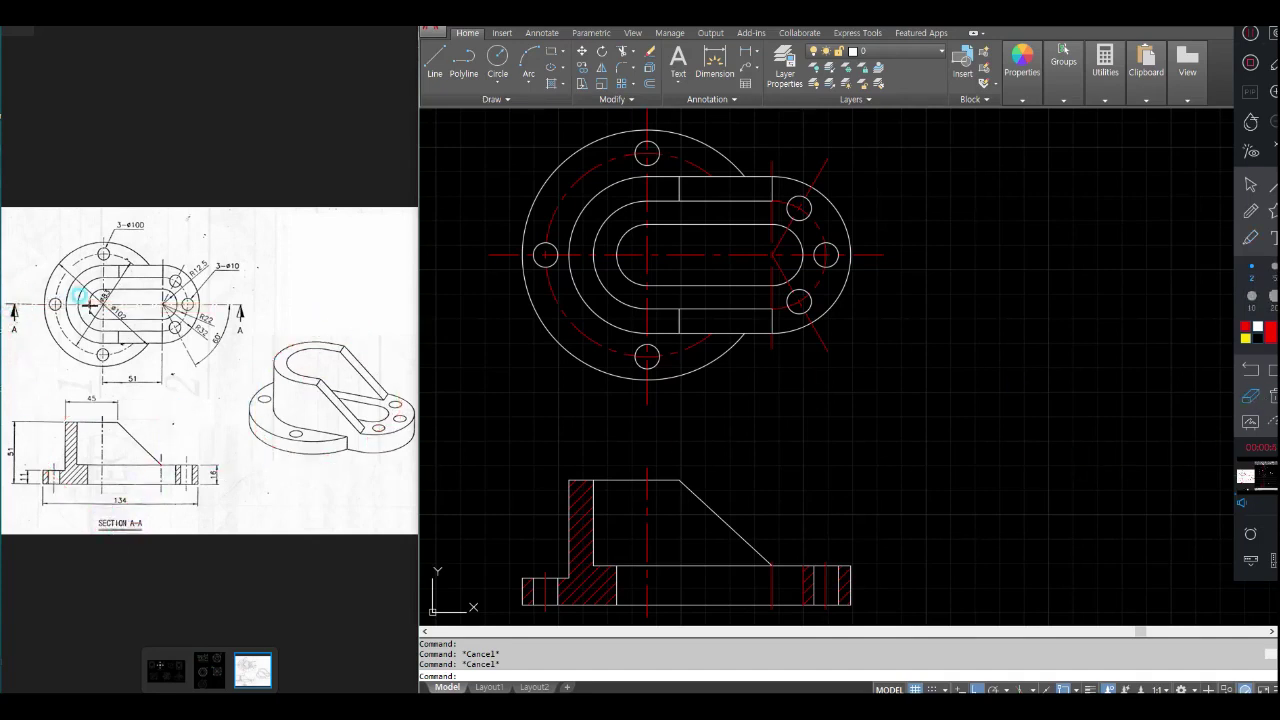
click(1247, 190)
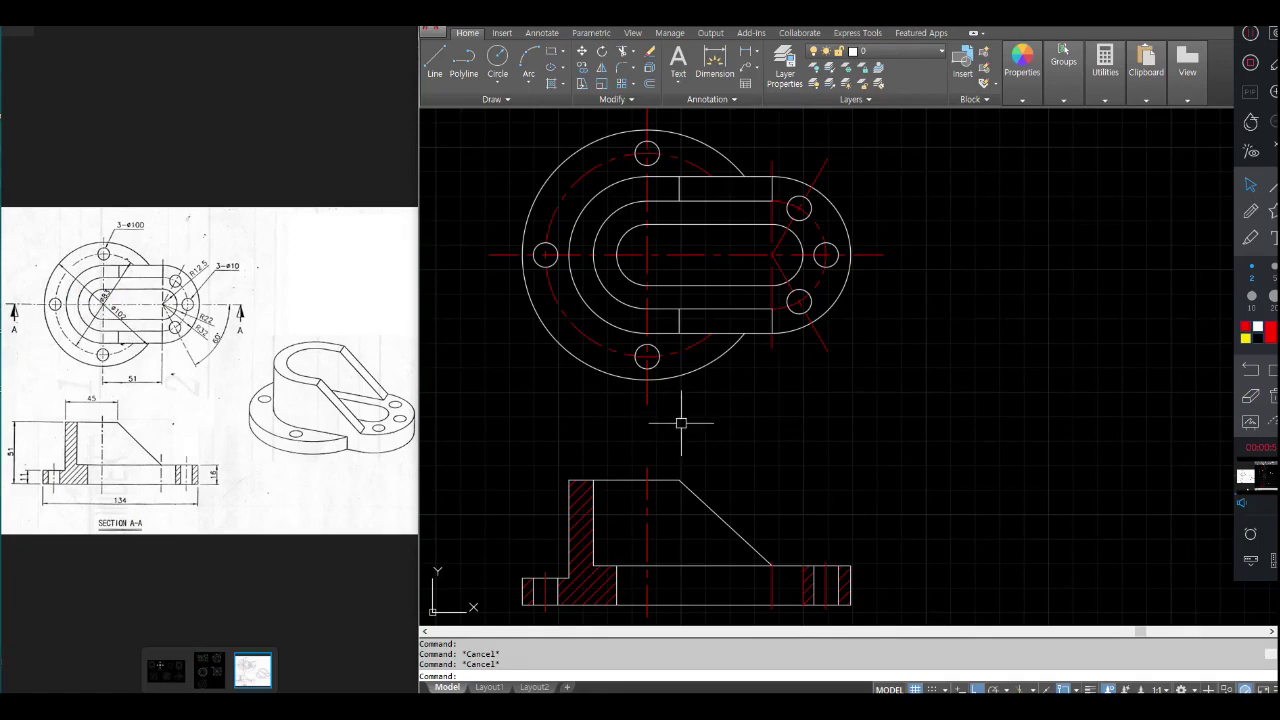
Set the viewpoint to a southeast 3D view, 315° from the X axis and raised above the XY plane.
middle_drag(726, 452, 663, 449)
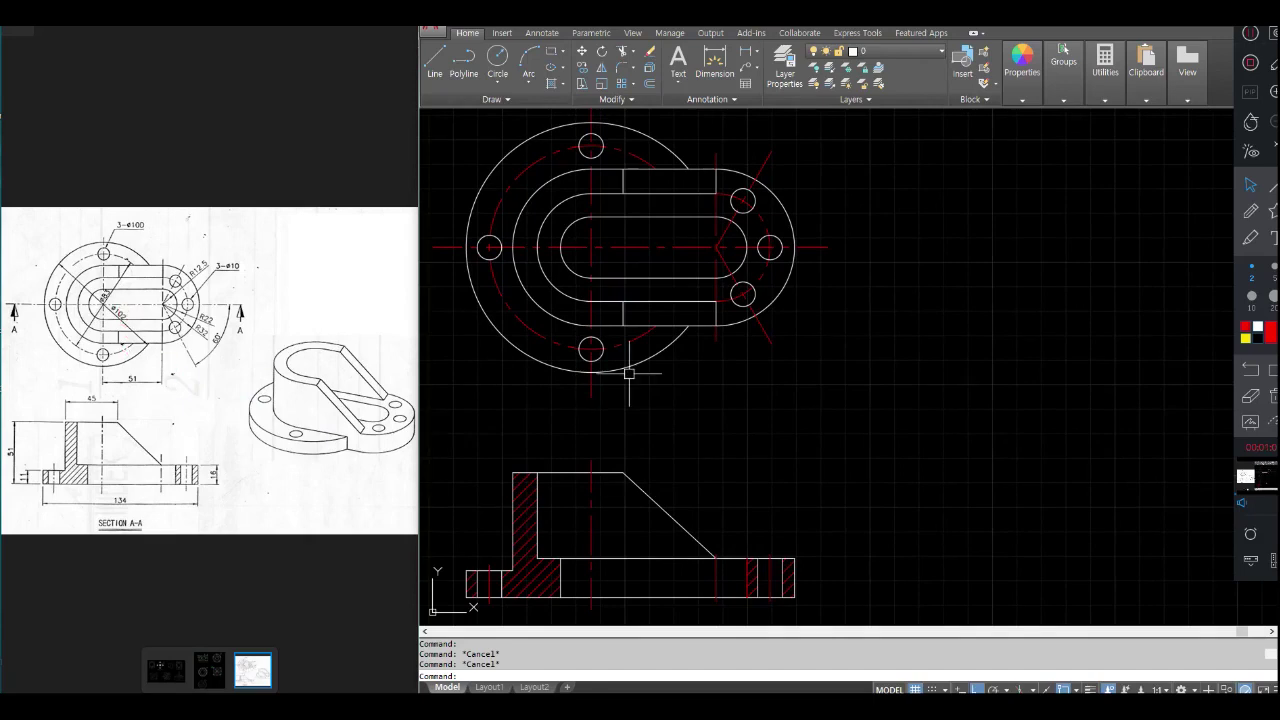
scroll(686, 409, down, 3)
scroll(710, 411, up, 3)
scroll(708, 410, down, 2)
middle_drag(706, 409, 669, 406)
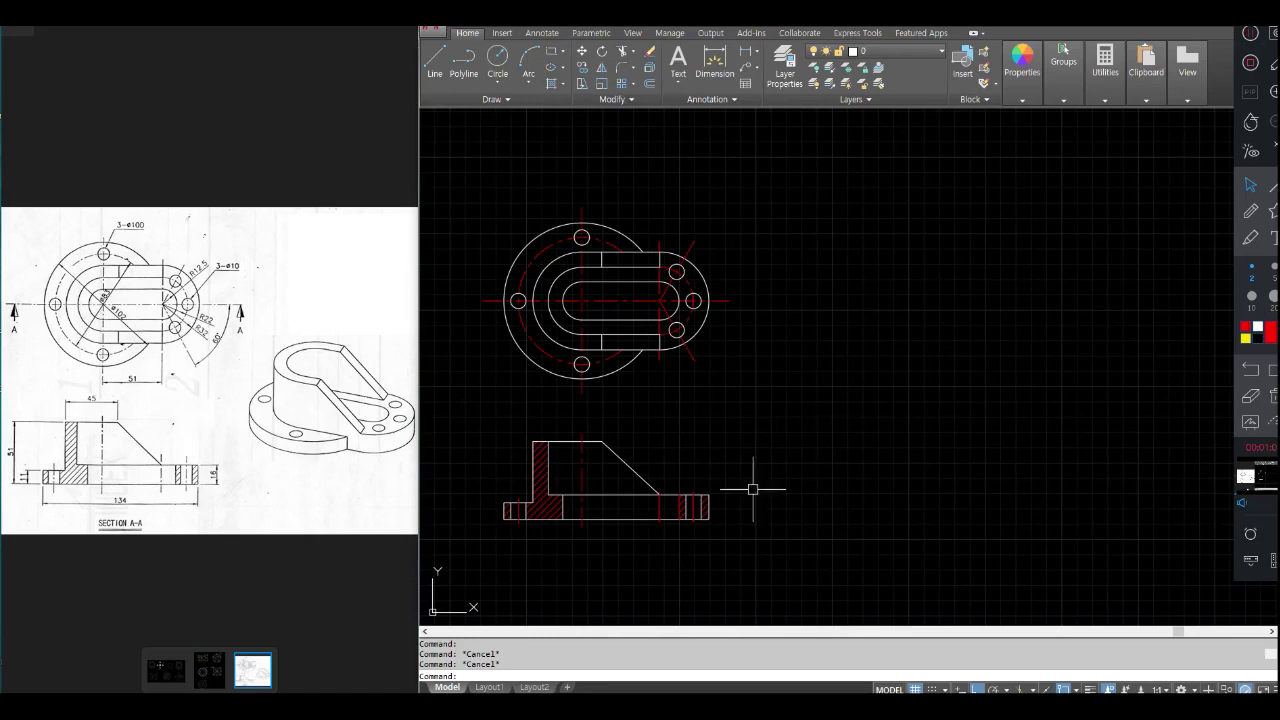
middle_drag(737, 509, 703, 531)
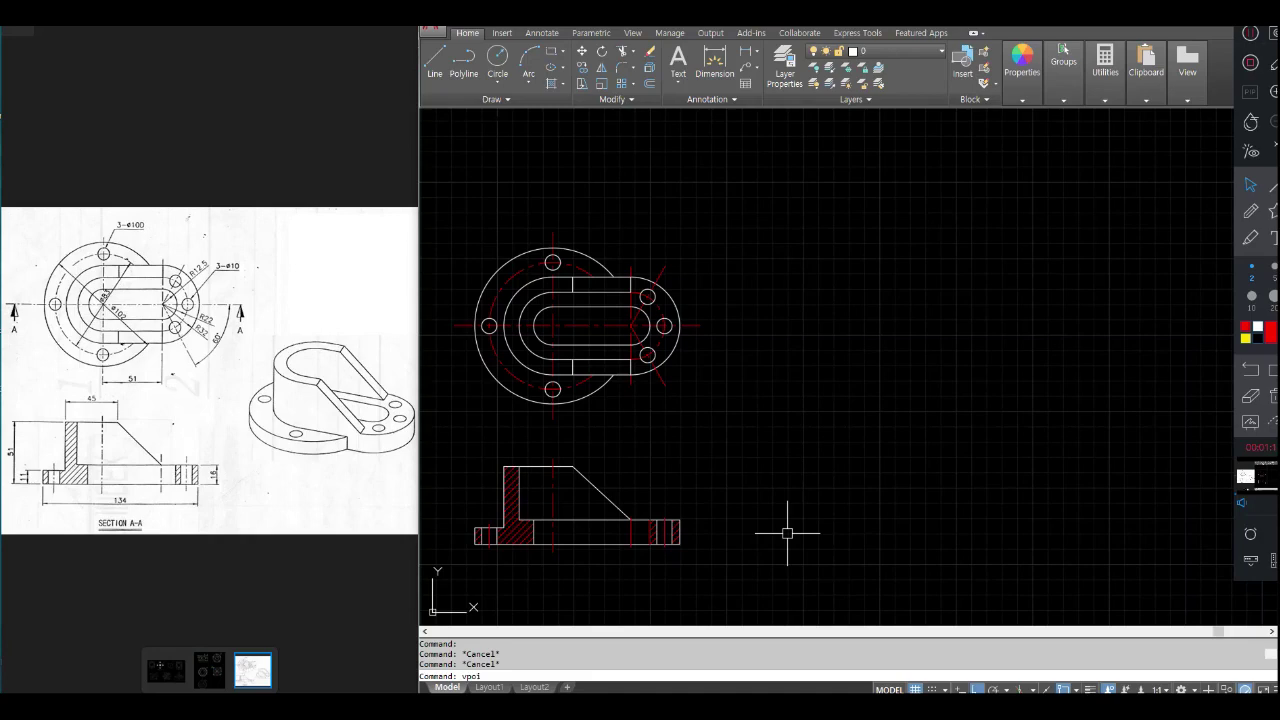
key(Return)
click(630, 345)
click(692, 316)
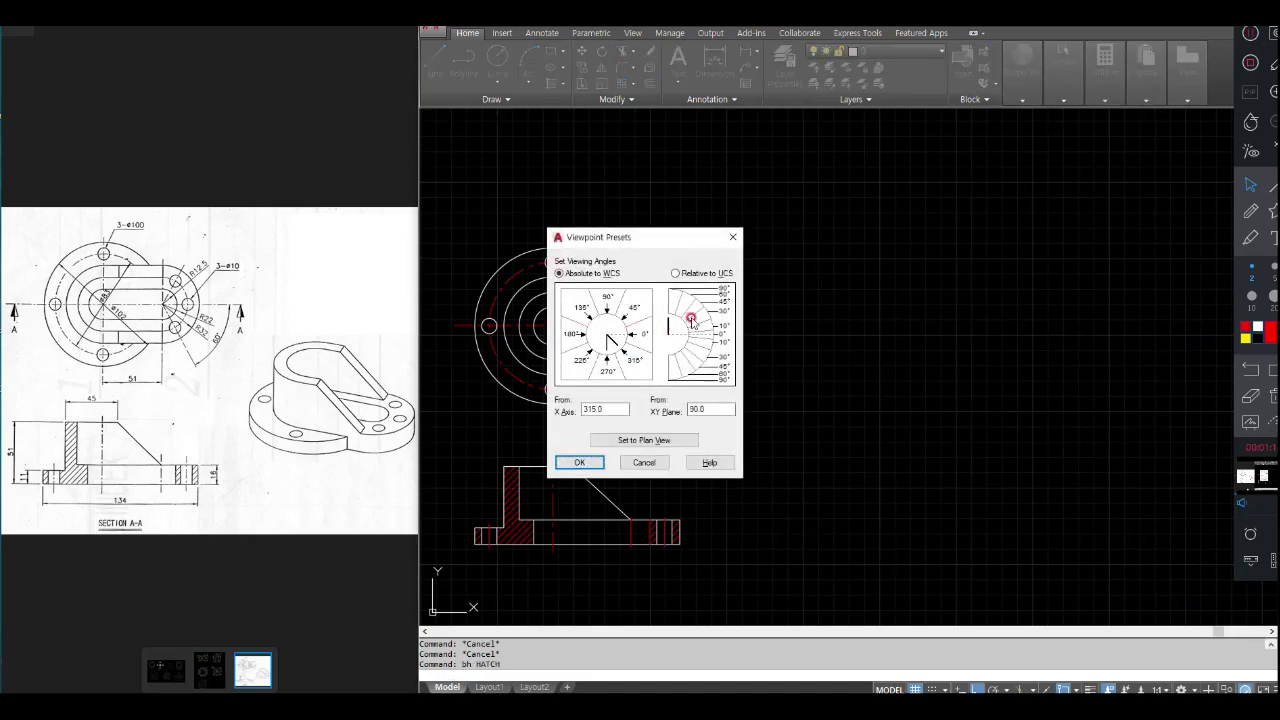
click(590, 462)
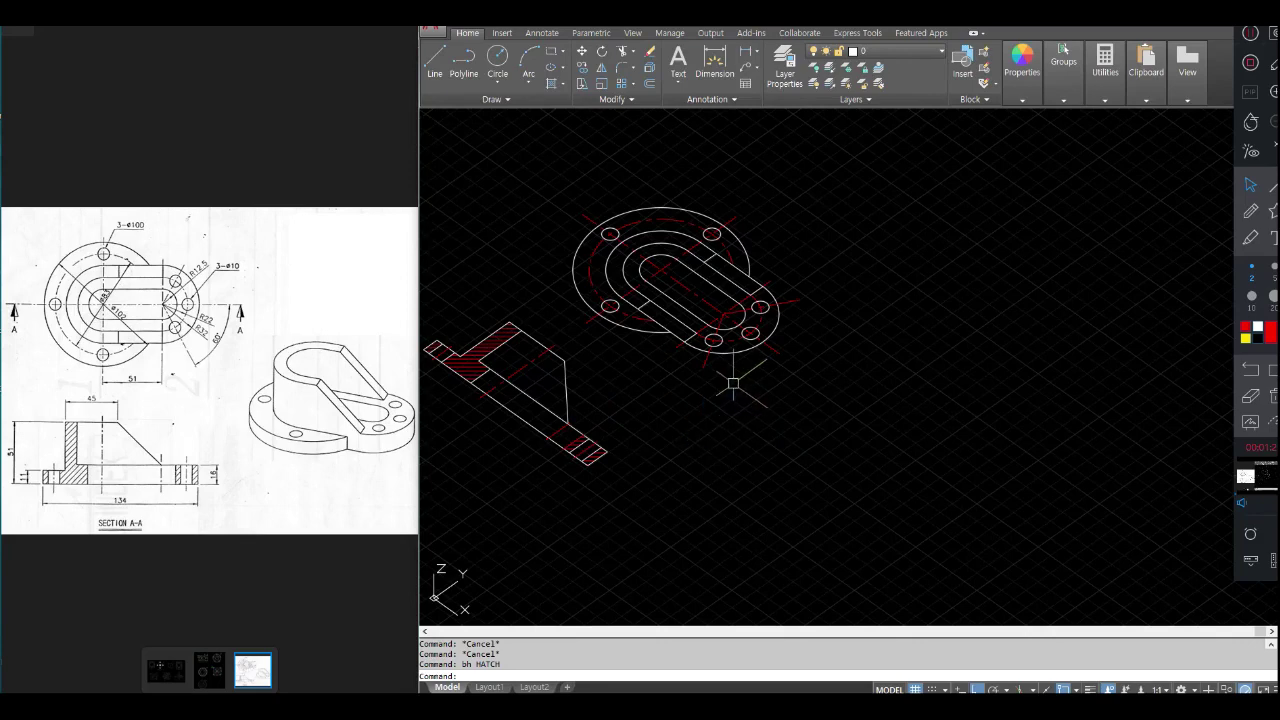
click(1250, 211)
mouse_move(891, 226)
mouse_down()
mouse_move(893, 288)
mouse_move(906, 234)
mouse_move(892, 250)
mouse_move(951, 248)
mouse_up()
mouse_move(888, 394)
mouse_down()
mouse_move(936, 330)
mouse_move(940, 430)
mouse_move(887, 392)
mouse_move(934, 334)
mouse_move(929, 423)
mouse_up()
mouse_move(990, 366)
mouse_down()
mouse_move(990, 285)
mouse_move(871, 329)
mouse_move(937, 286)
mouse_move(1006, 286)
mouse_move(948, 350)
mouse_move(939, 411)
mouse_up()
drag(886, 323, 885, 391)
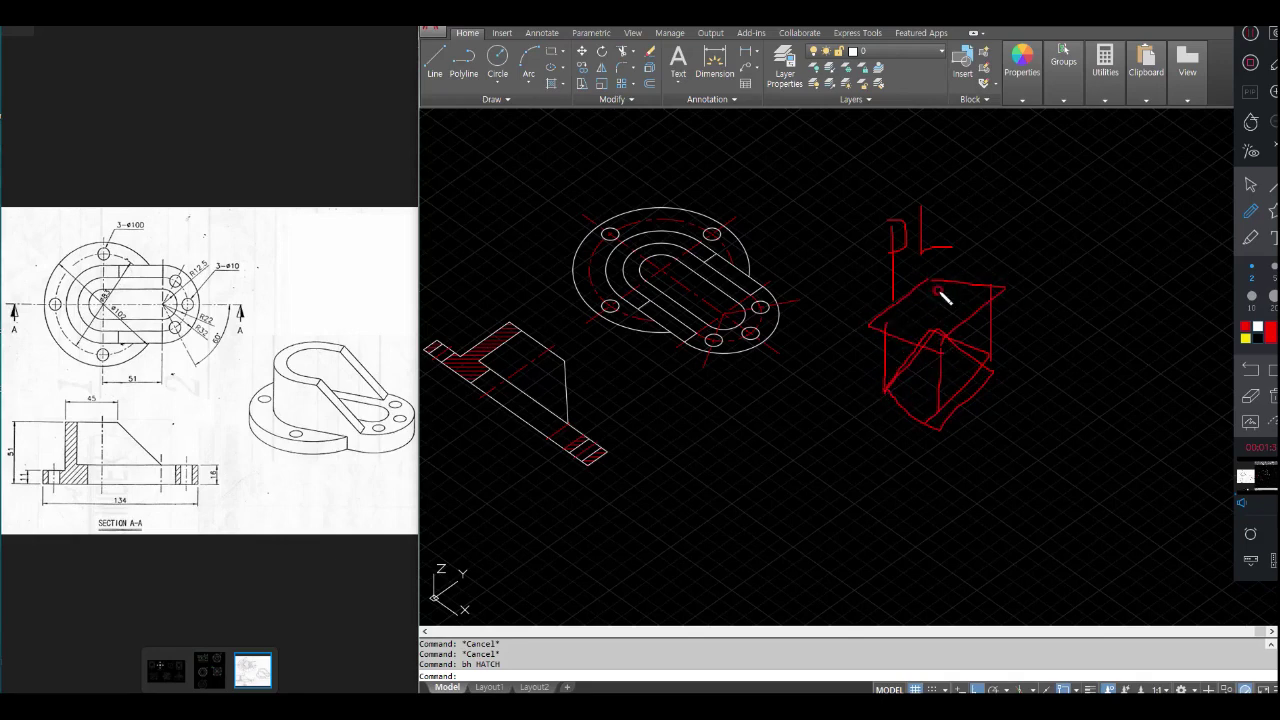
mouse_move(847, 457)
mouse_down()
mouse_move(831, 457)
mouse_move(840, 491)
mouse_move(858, 467)
mouse_move(894, 497)
mouse_move(909, 463)
mouse_move(929, 489)
mouse_move(988, 462)
mouse_move(1029, 486)
mouse_move(723, 521)
mouse_up()
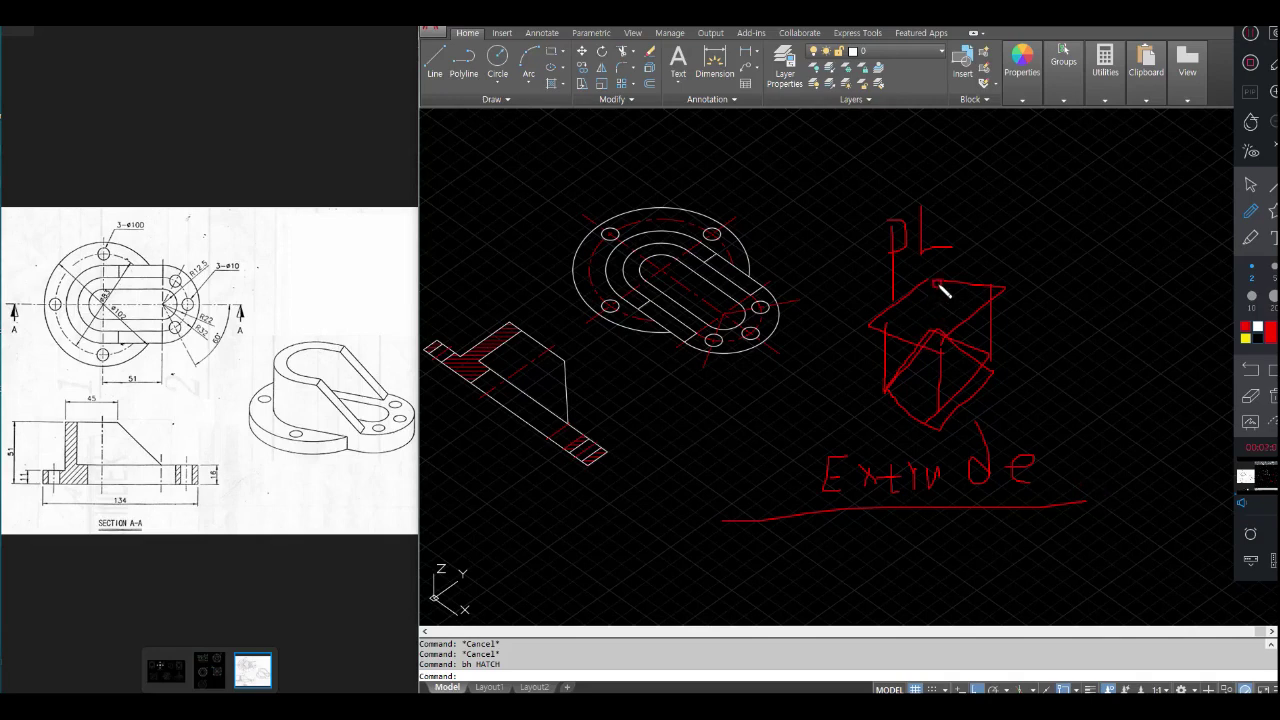
mouse_move(940, 280)
mouse_down()
mouse_move(886, 189)
mouse_move(948, 262)
mouse_up()
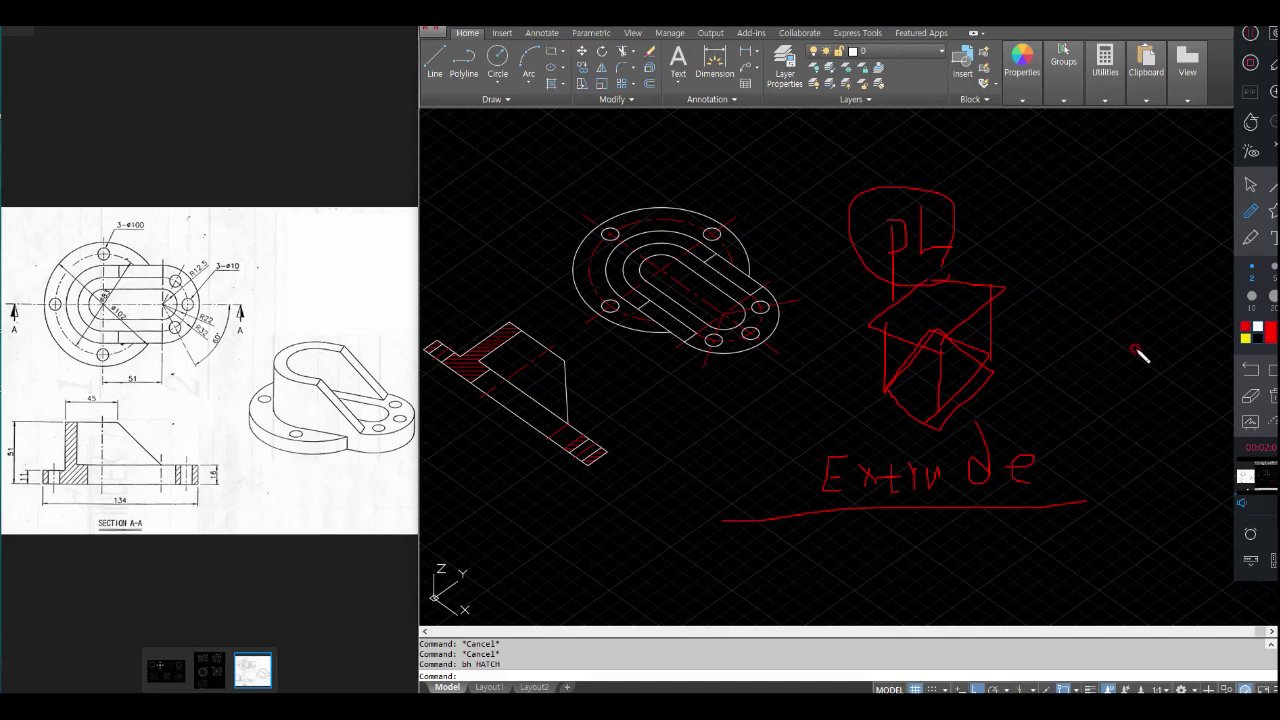
click(1250, 398)
mouse_move(945, 240)
mouse_down()
mouse_move(851, 423)
mouse_move(940, 409)
mouse_move(1014, 471)
mouse_move(900, 438)
mouse_move(903, 466)
mouse_move(843, 477)
mouse_move(851, 191)
mouse_move(877, 185)
mouse_move(866, 193)
mouse_move(885, 200)
mouse_move(893, 244)
mouse_move(917, 191)
mouse_move(911, 226)
mouse_move(951, 187)
mouse_move(978, 215)
mouse_up()
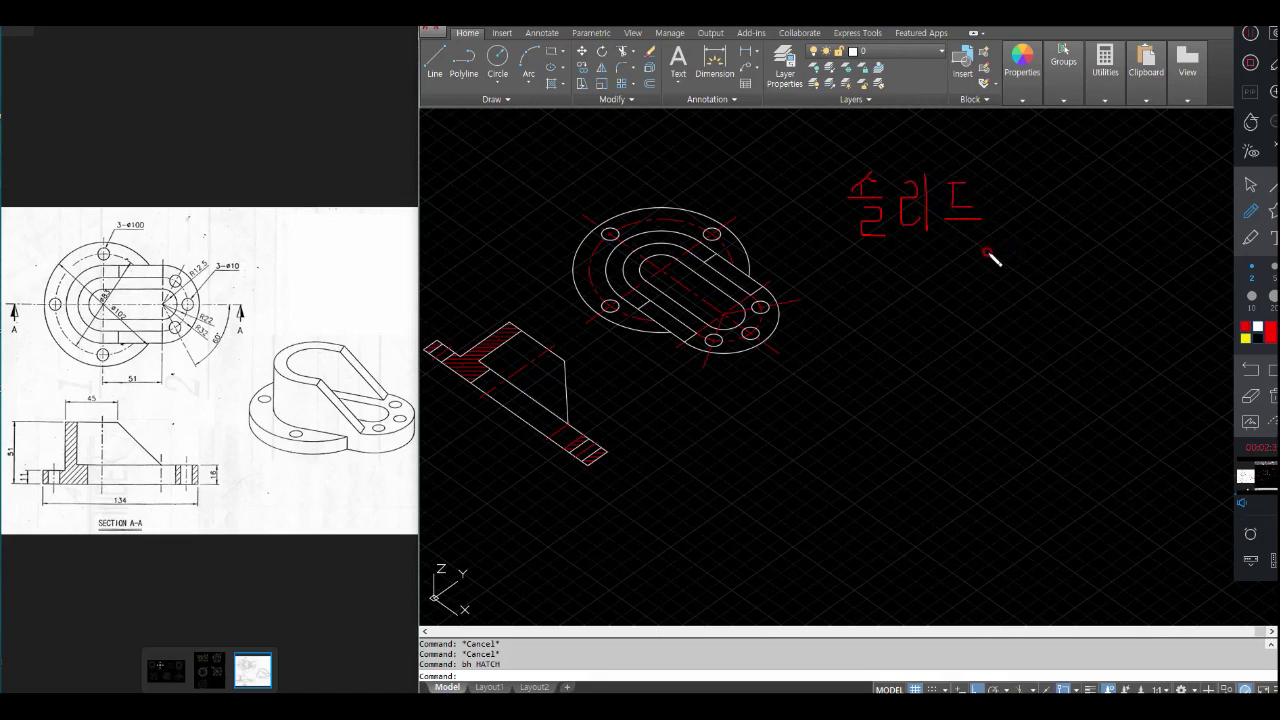
drag(850, 256, 966, 252)
mouse_move(862, 286)
mouse_down()
mouse_move(894, 288)
mouse_move(871, 317)
mouse_move(886, 320)
mouse_move(889, 304)
mouse_up()
mouse_move(908, 304)
mouse_down()
mouse_move(898, 320)
mouse_move(962, 298)
mouse_move(990, 322)
mouse_up()
mouse_move(1022, 262)
mouse_down()
mouse_move(1024, 320)
mouse_move(1080, 331)
mouse_up()
drag(858, 337, 1077, 336)
drag(781, 470, 793, 476)
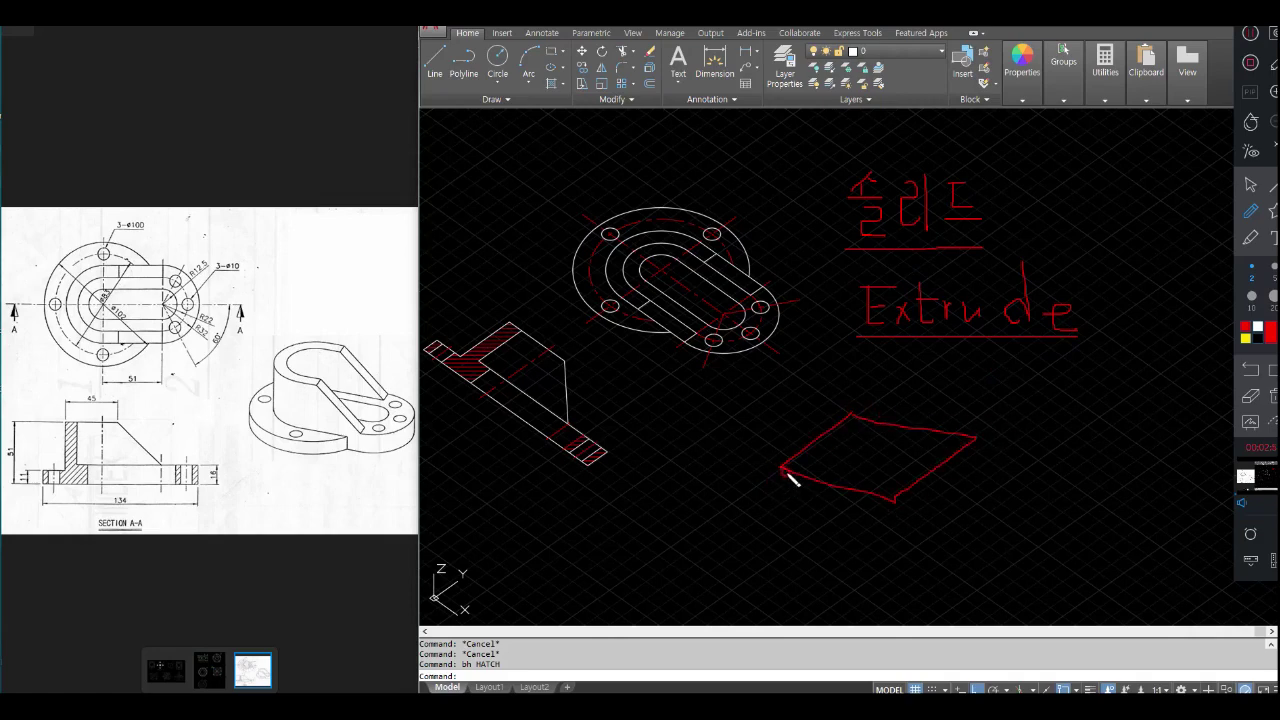
drag(781, 470, 785, 545)
drag(890, 500, 897, 553)
mouse_move(978, 438)
mouse_down()
mouse_move(983, 512)
mouse_move(897, 578)
mouse_up()
drag(785, 545, 897, 578)
mouse_move(998, 441)
mouse_down()
mouse_move(1018, 441)
mouse_move(1008, 510)
mouse_move(1022, 507)
mouse_up()
mouse_move(973, 354)
mouse_down()
mouse_move(846, 329)
mouse_move(1057, 330)
mouse_up()
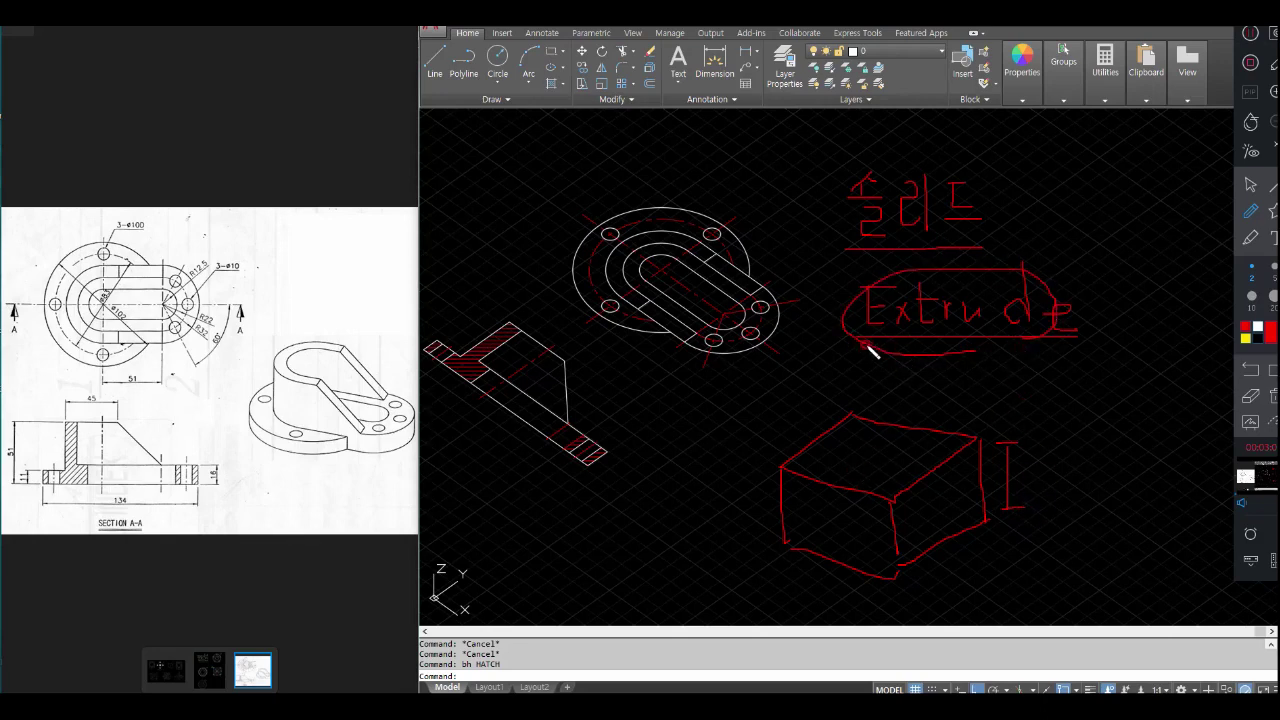
drag(870, 348, 1048, 352)
mouse_move(786, 466)
mouse_down()
mouse_move(880, 506)
mouse_move(980, 440)
mouse_move(858, 414)
mouse_up()
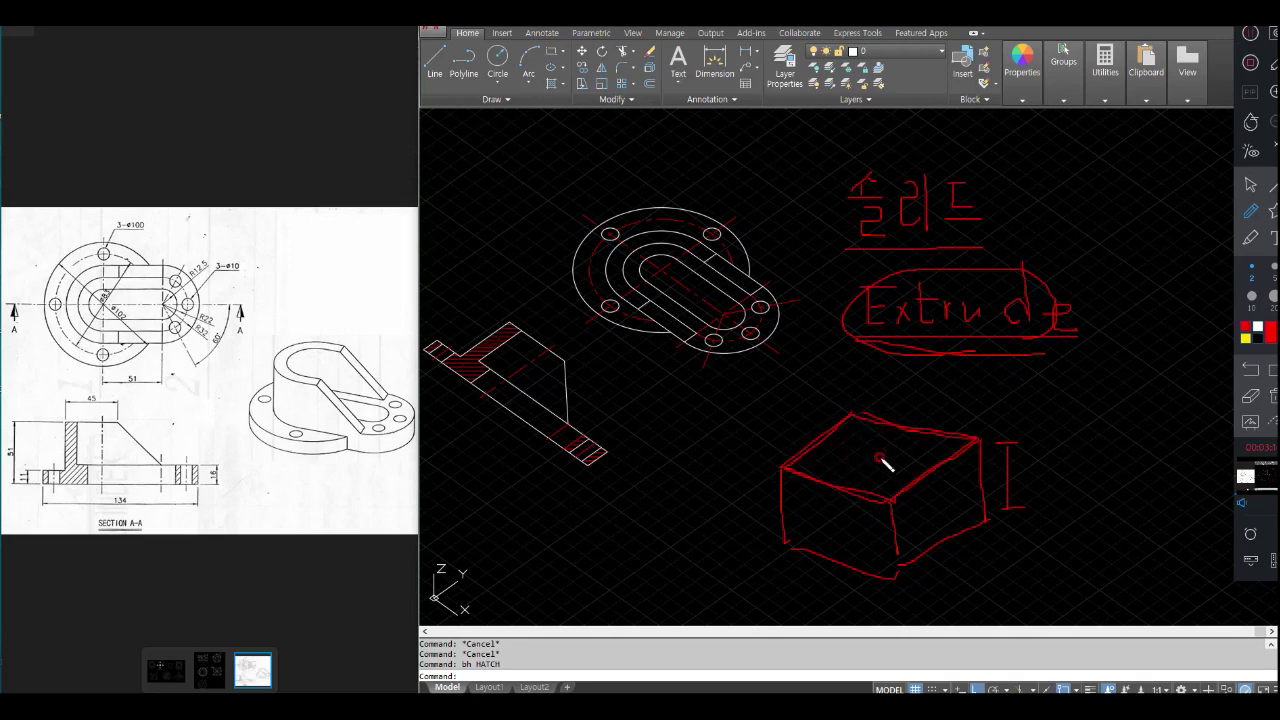
mouse_move(873, 423)
mouse_down()
mouse_move(823, 456)
mouse_move(878, 479)
mouse_up()
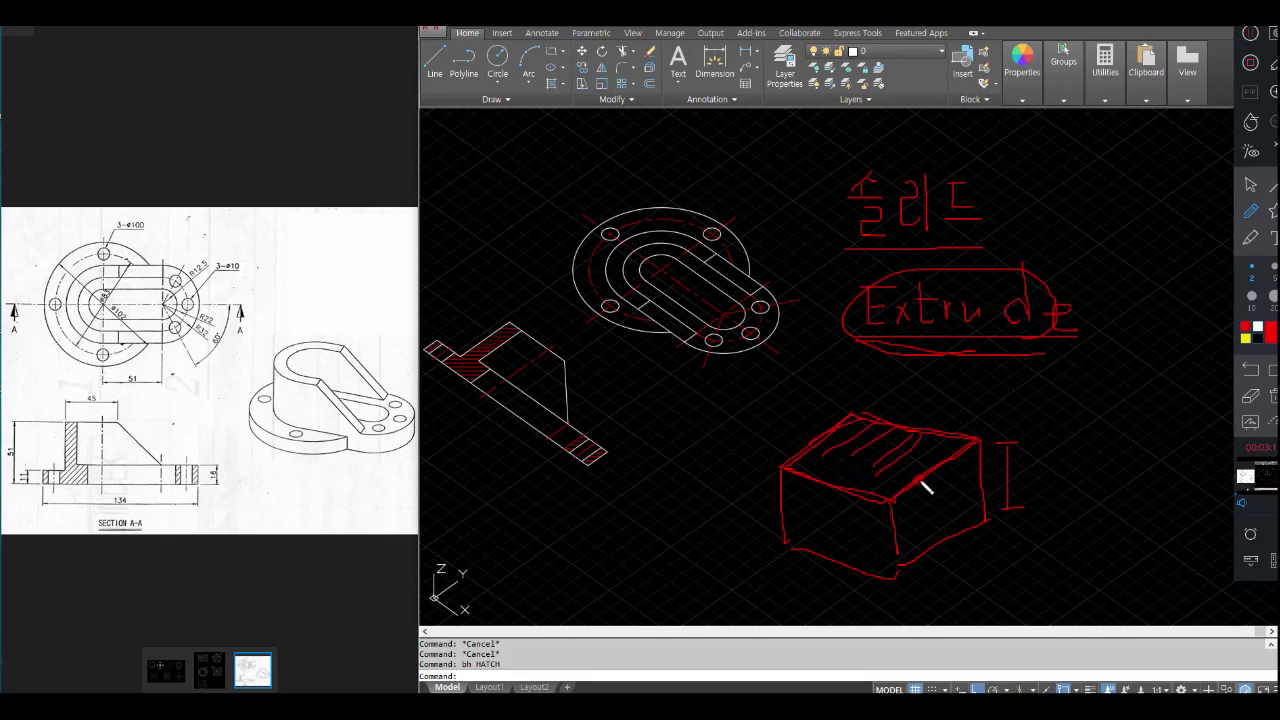
mouse_move(867, 419)
mouse_down()
mouse_move(786, 463)
mouse_move(908, 472)
mouse_move(918, 460)
mouse_up()
drag(1048, 388, 1047, 439)
mouse_move(1047, 388)
mouse_down()
mouse_move(1050, 410)
mouse_move(1092, 428)
mouse_up()
mouse_move(1104, 378)
mouse_down()
mouse_move(1112, 403)
mouse_move(1131, 413)
mouse_move(1142, 399)
mouse_up()
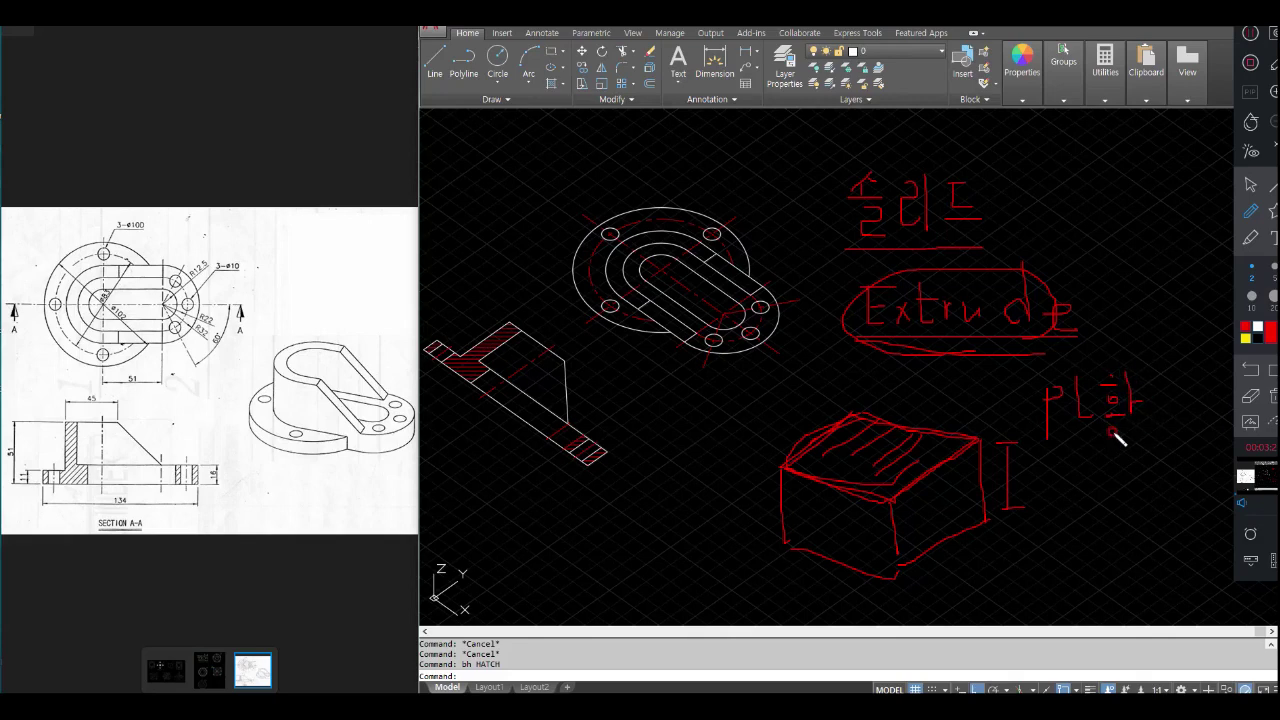
click(1250, 396)
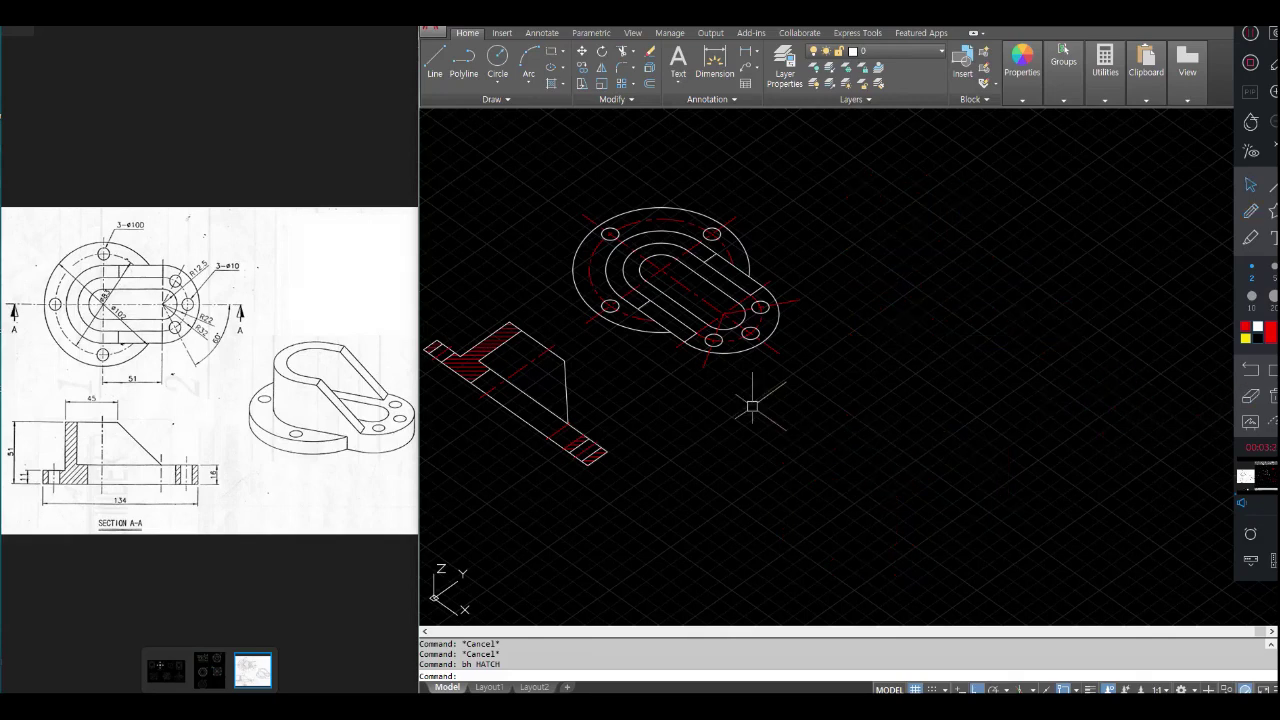
click(1250, 238)
mouse_move(335, 437)
mouse_down()
mouse_move(276, 440)
mouse_move(252, 402)
mouse_move(329, 377)
mouse_up()
mouse_move(118, 347)
mouse_down()
mouse_move(102, 358)
mouse_move(62, 345)
mouse_move(58, 290)
mouse_move(100, 255)
mouse_move(128, 262)
mouse_up()
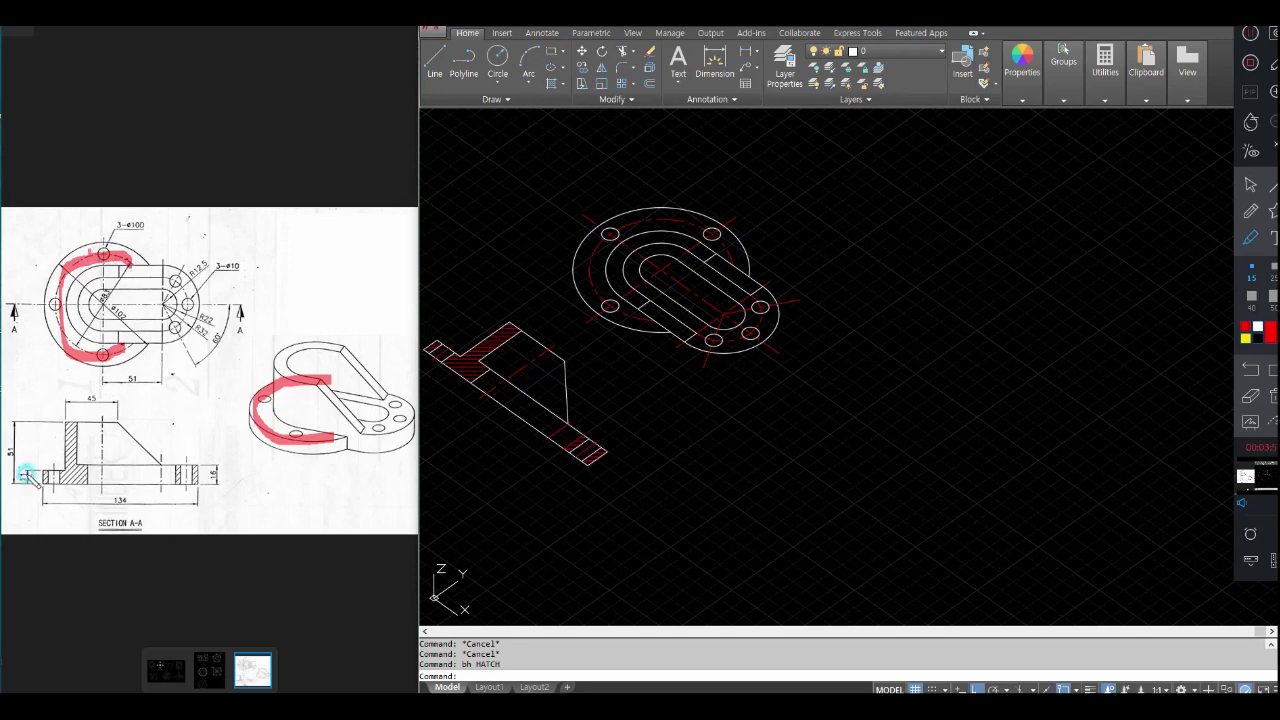
drag(28, 456, 40, 481)
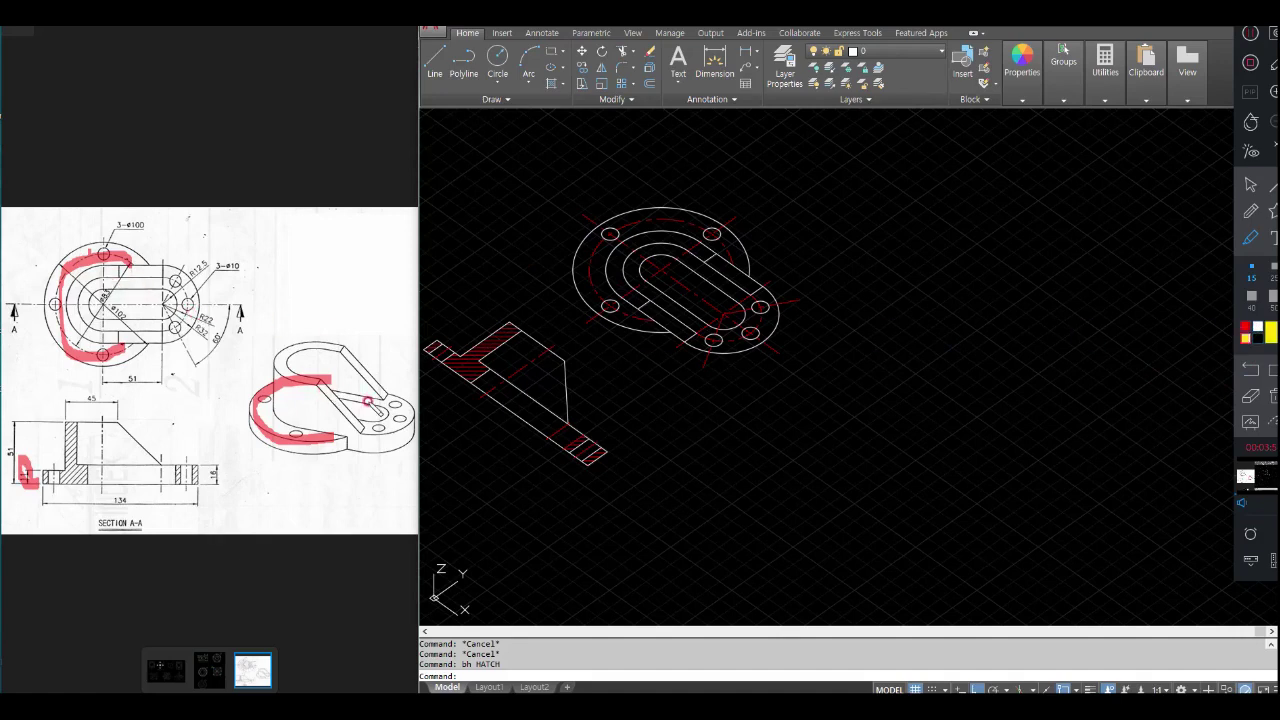
drag(395, 403, 355, 430)
mouse_move(157, 329)
mouse_down()
mouse_move(90, 332)
mouse_move(78, 296)
mouse_move(140, 276)
mouse_move(176, 282)
mouse_move(152, 330)
mouse_up()
mouse_move(214, 490)
mouse_down()
mouse_move(208, 465)
mouse_move(222, 480)
mouse_up()
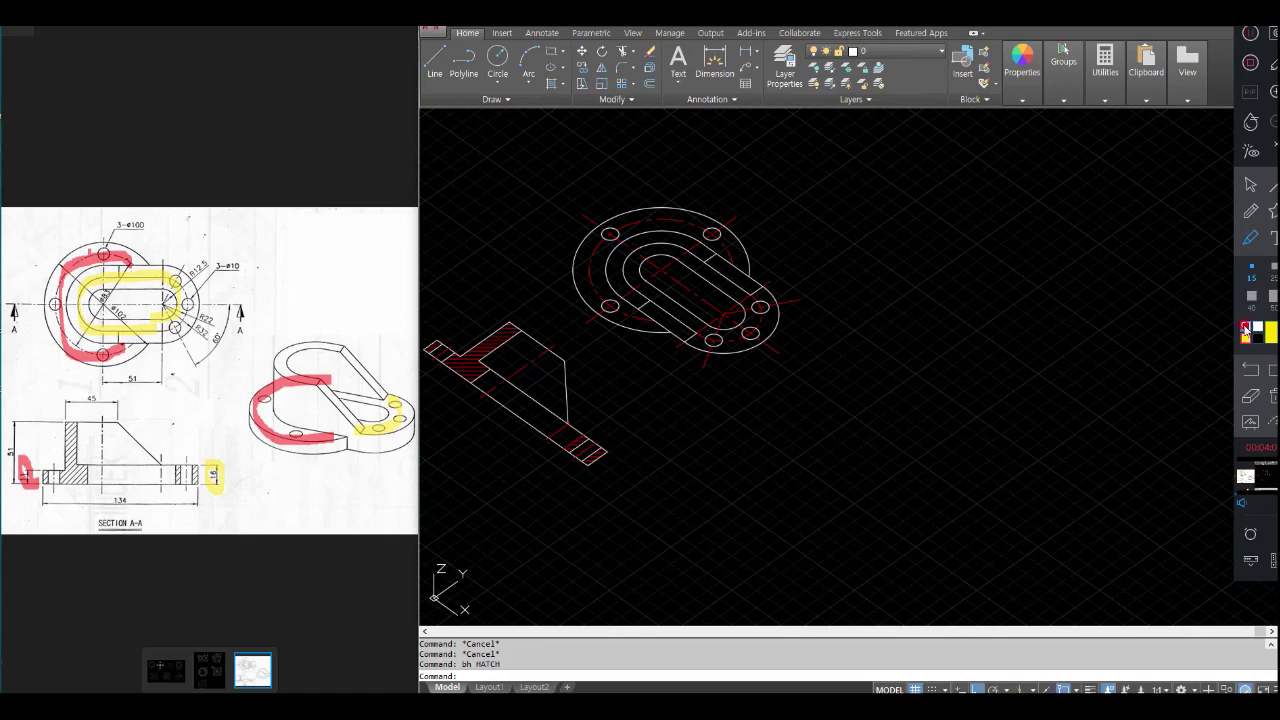
click(1259, 339)
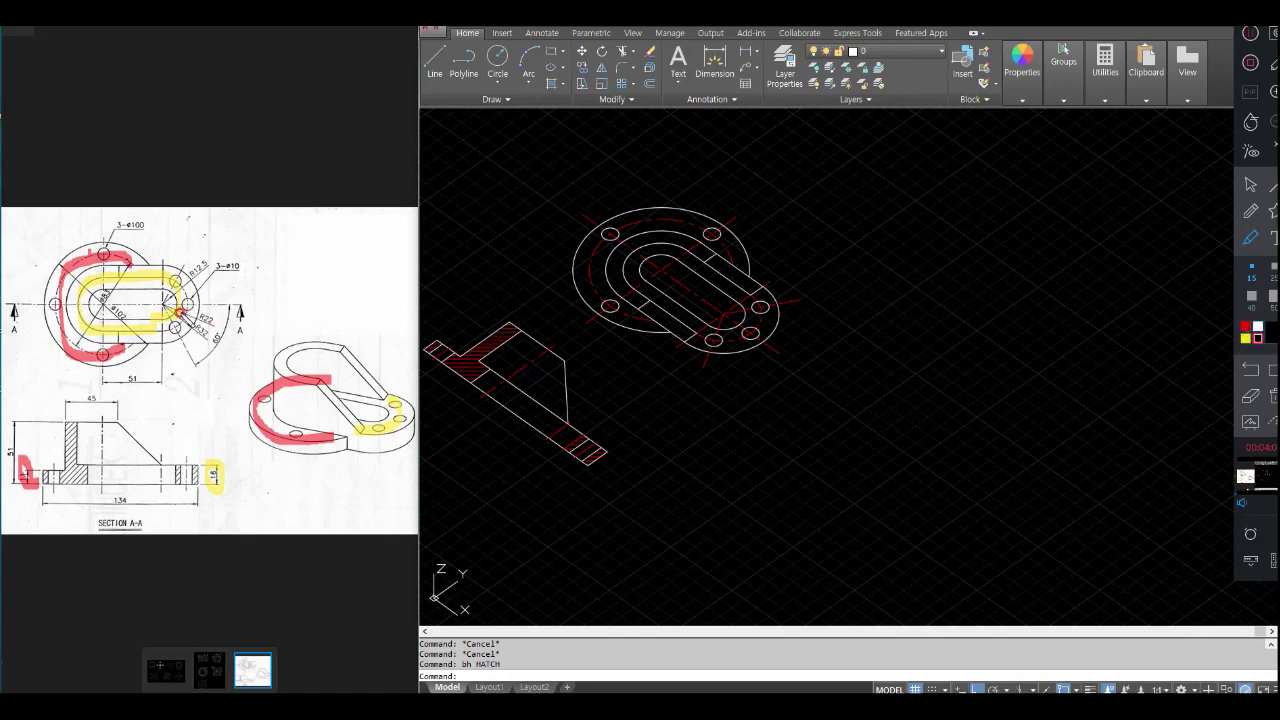
mouse_move(120, 266)
mouse_down()
mouse_move(104, 266)
mouse_move(80, 306)
mouse_move(112, 334)
mouse_up()
mouse_move(338, 348)
mouse_down()
mouse_move(292, 350)
mouse_move(281, 364)
mouse_move(318, 382)
mouse_up()
drag(12, 457, 20, 462)
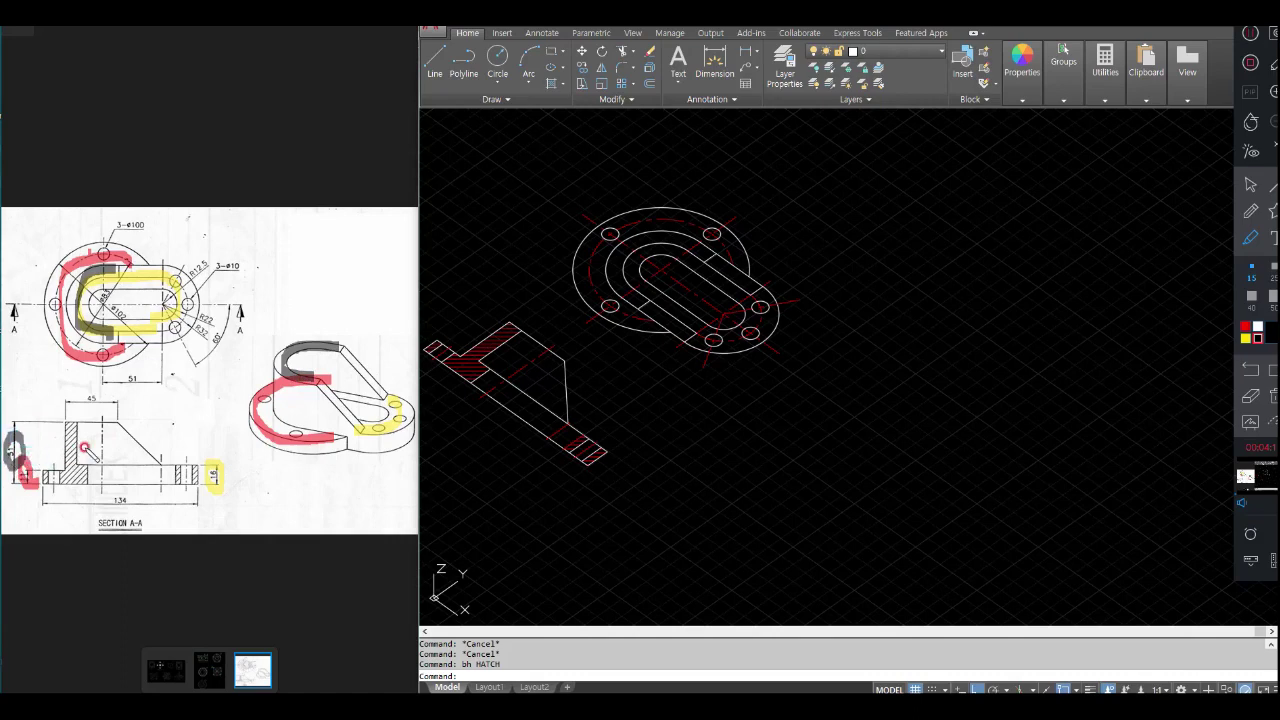
click(1258, 331)
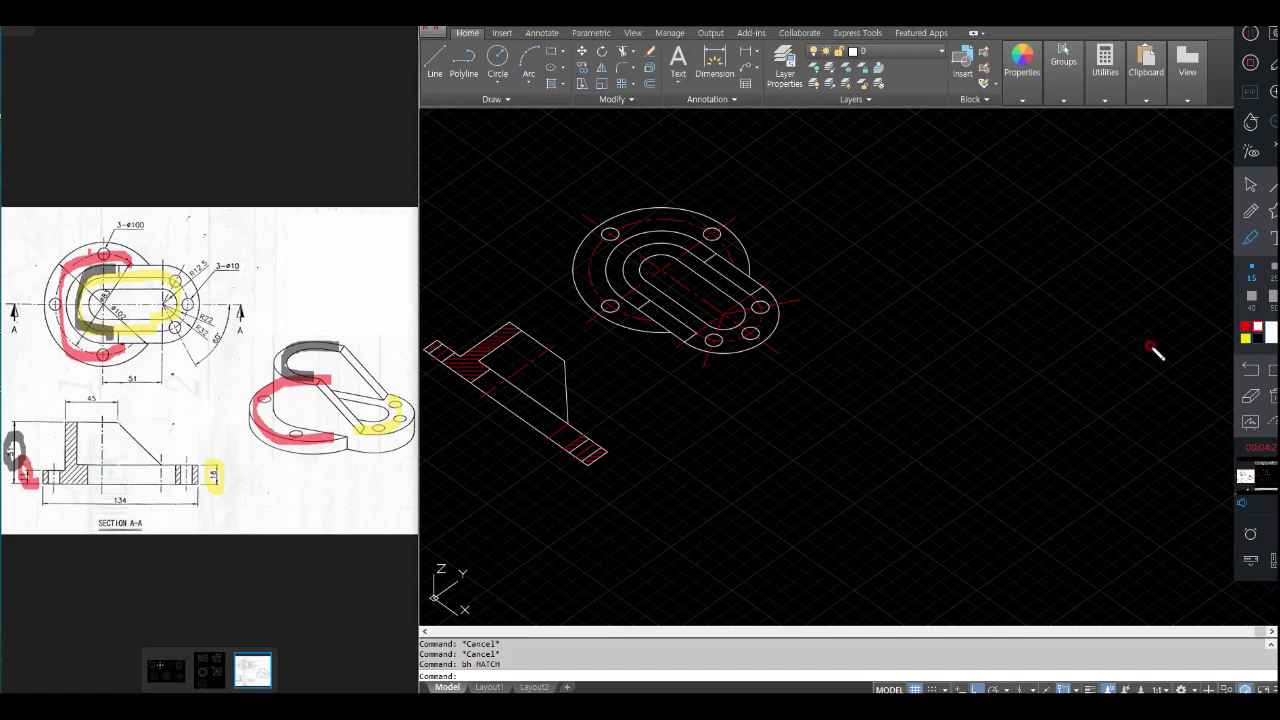
click(1245, 327)
mouse_move(116, 421)
mouse_down()
mouse_move(116, 470)
mouse_move(158, 469)
mouse_move(119, 423)
mouse_up()
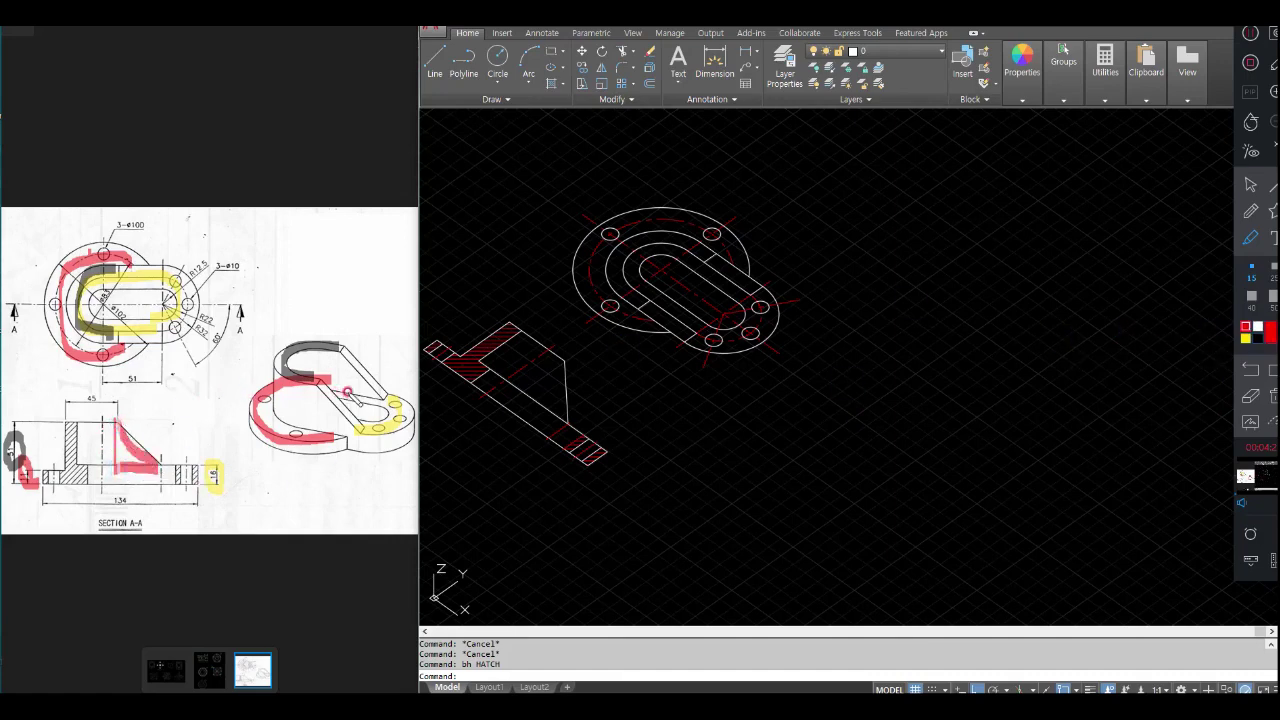
mouse_move(322, 380)
mouse_down()
mouse_move(320, 432)
mouse_move(358, 430)
mouse_move(322, 381)
mouse_up()
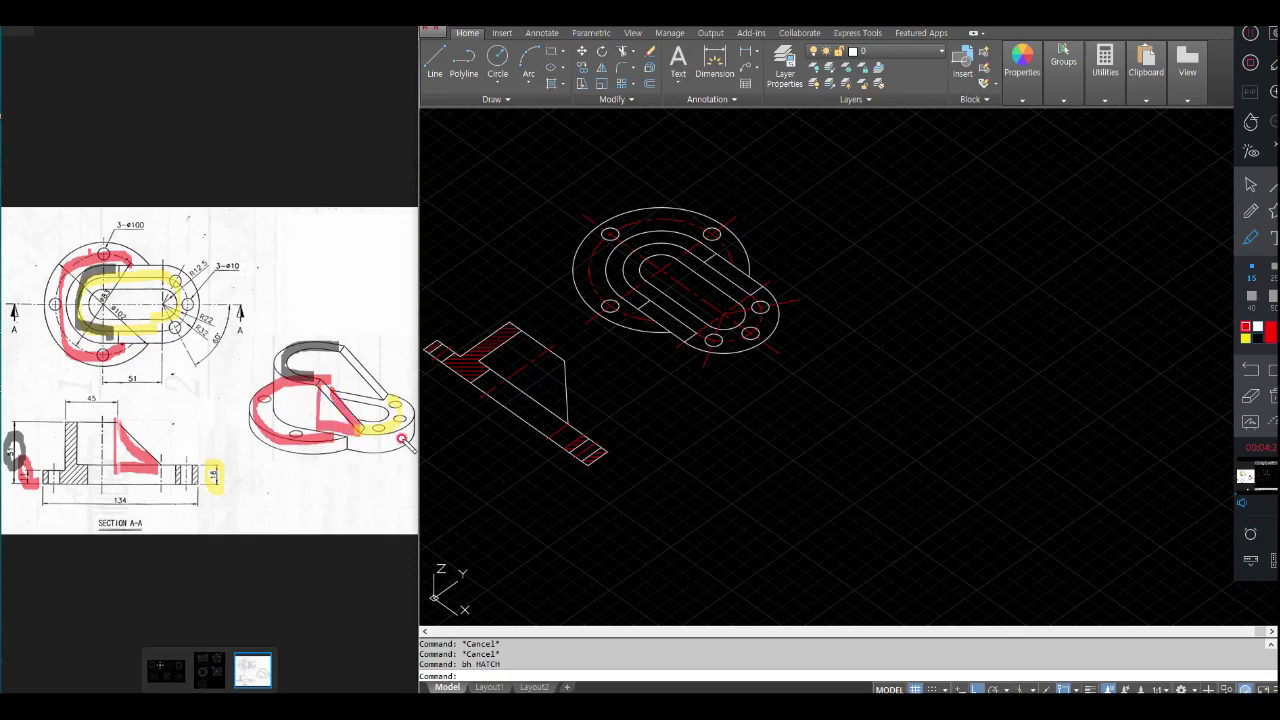
click(1250, 398)
mouse_move(324, 362)
mouse_down()
mouse_move(397, 407)
mouse_move(200, 445)
mouse_move(148, 395)
mouse_move(175, 300)
mouse_move(92, 283)
mouse_move(24, 460)
mouse_up()
click(1252, 188)
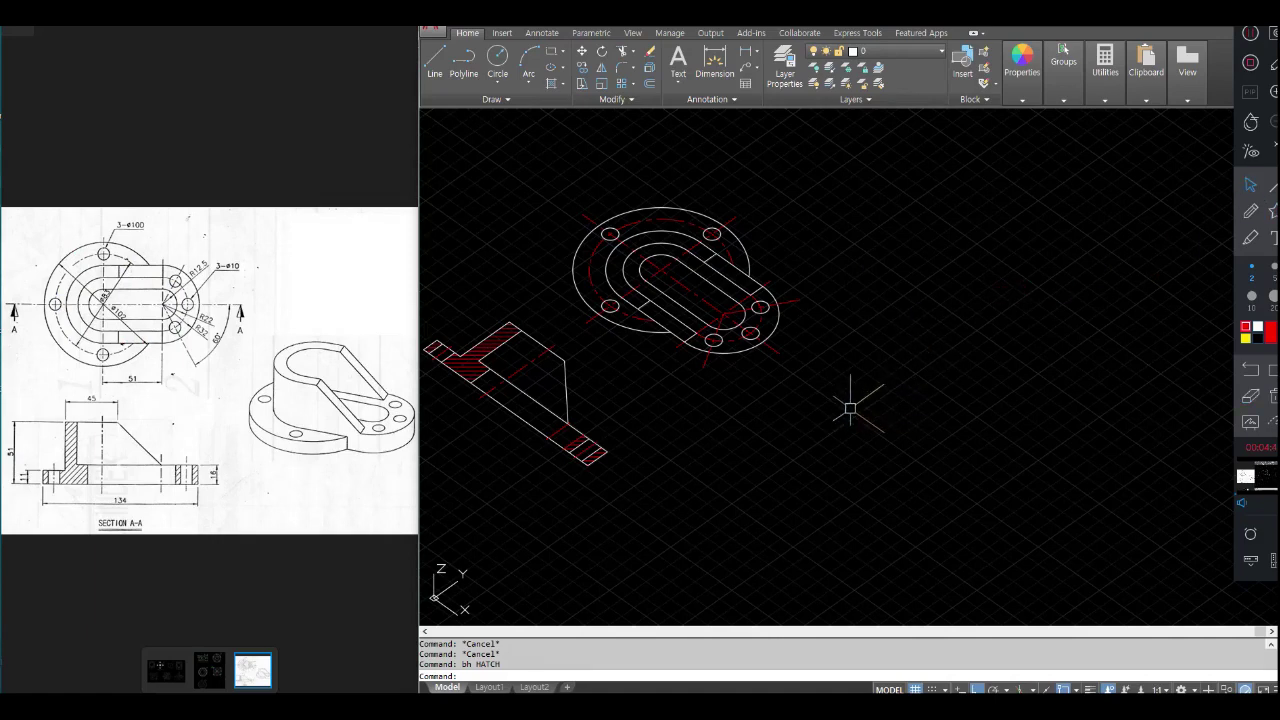
Copy the top view and section view together four times into the free space around the original.
scroll(709, 434, down, 4)
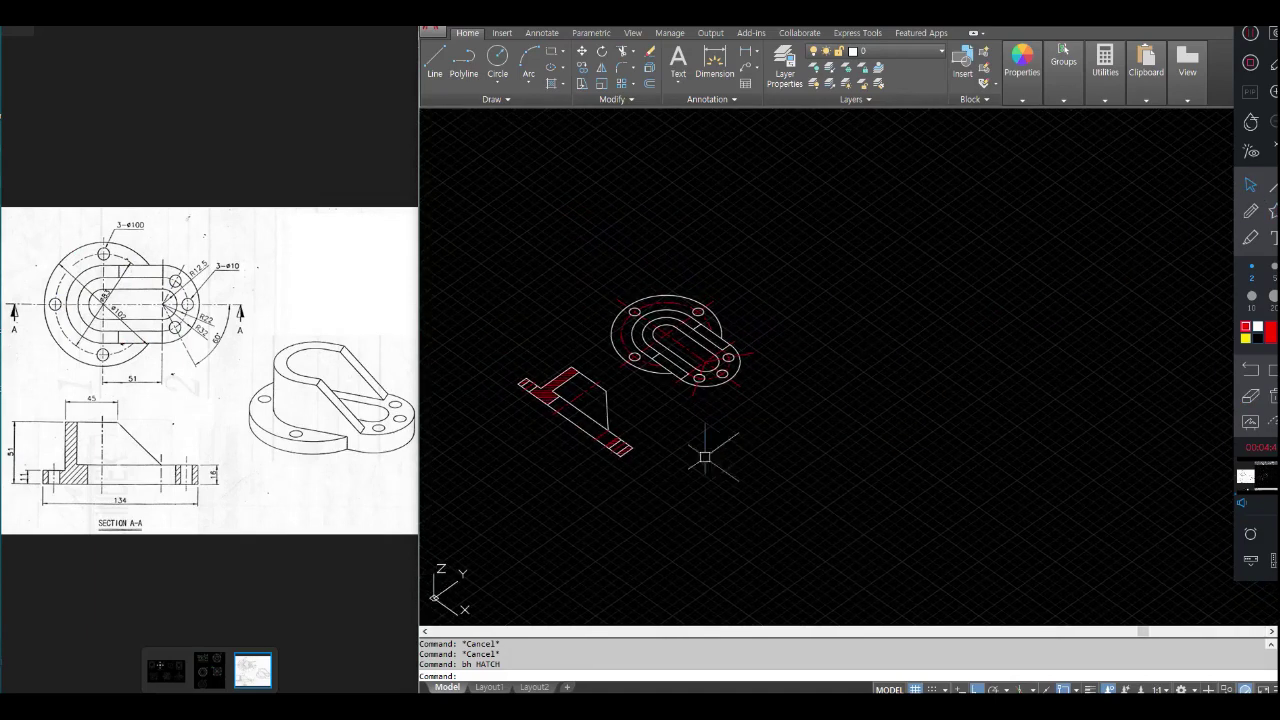
middle_drag(767, 399, 734, 388)
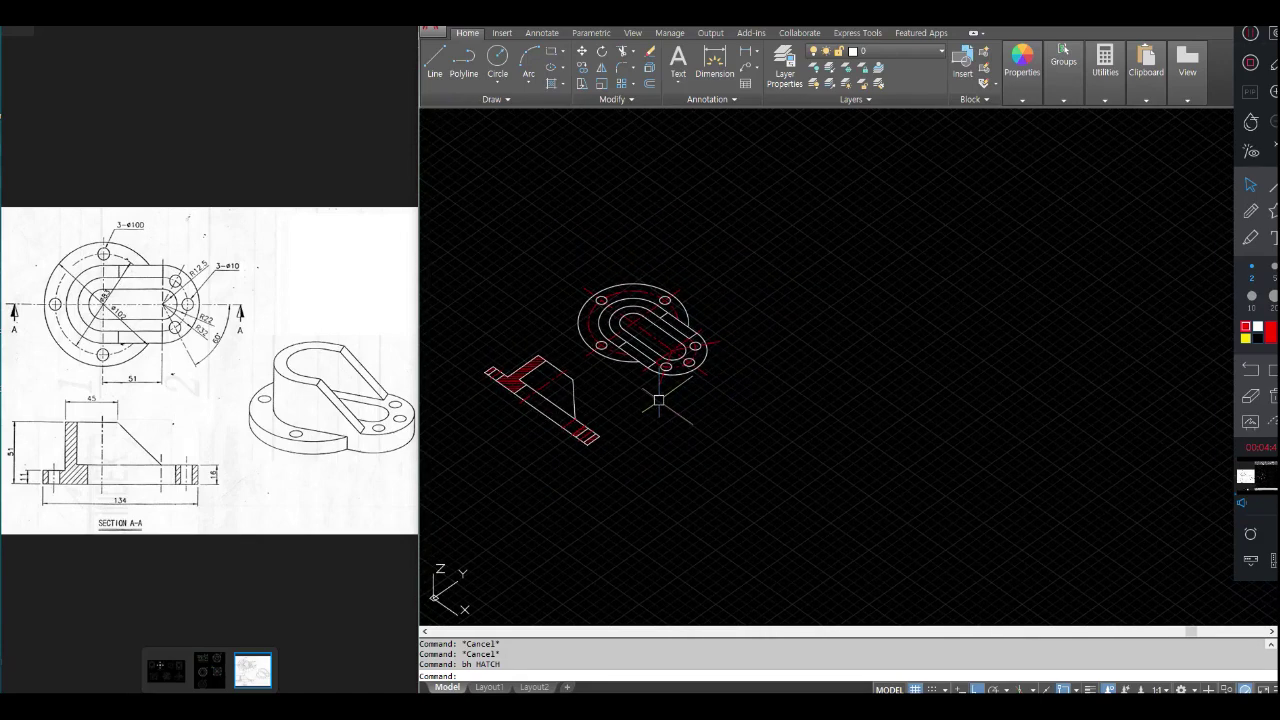
key(Return)
click(769, 260)
click(461, 460)
key(Return)
click(575, 400)
middle_drag(755, 546, 668, 440)
click(668, 440)
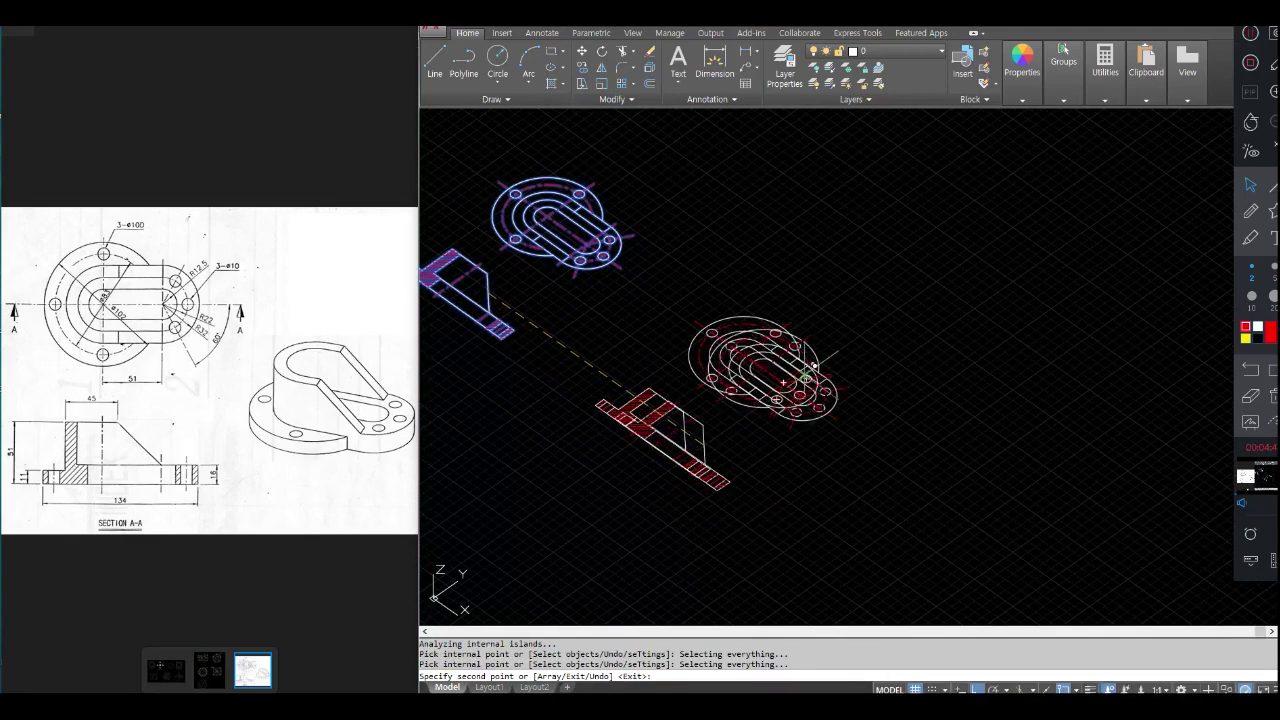
click(921, 279)
middle_drag(938, 405, 893, 343)
click(788, 530)
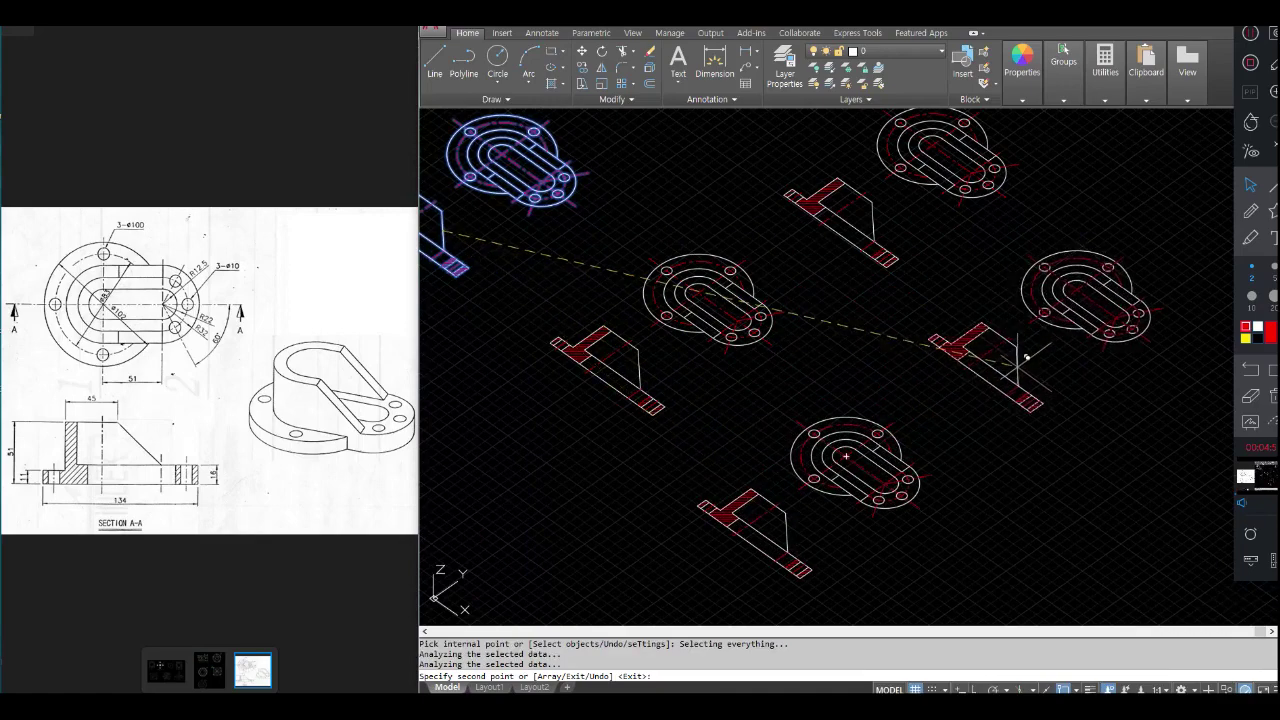
click(1018, 360)
key(Return)
In the lowest copy's top view, trim the outer slot's two straight edges between the large arc and the rounded end.
middle_drag(927, 529, 861, 478)
scroll(831, 466, up, 2)
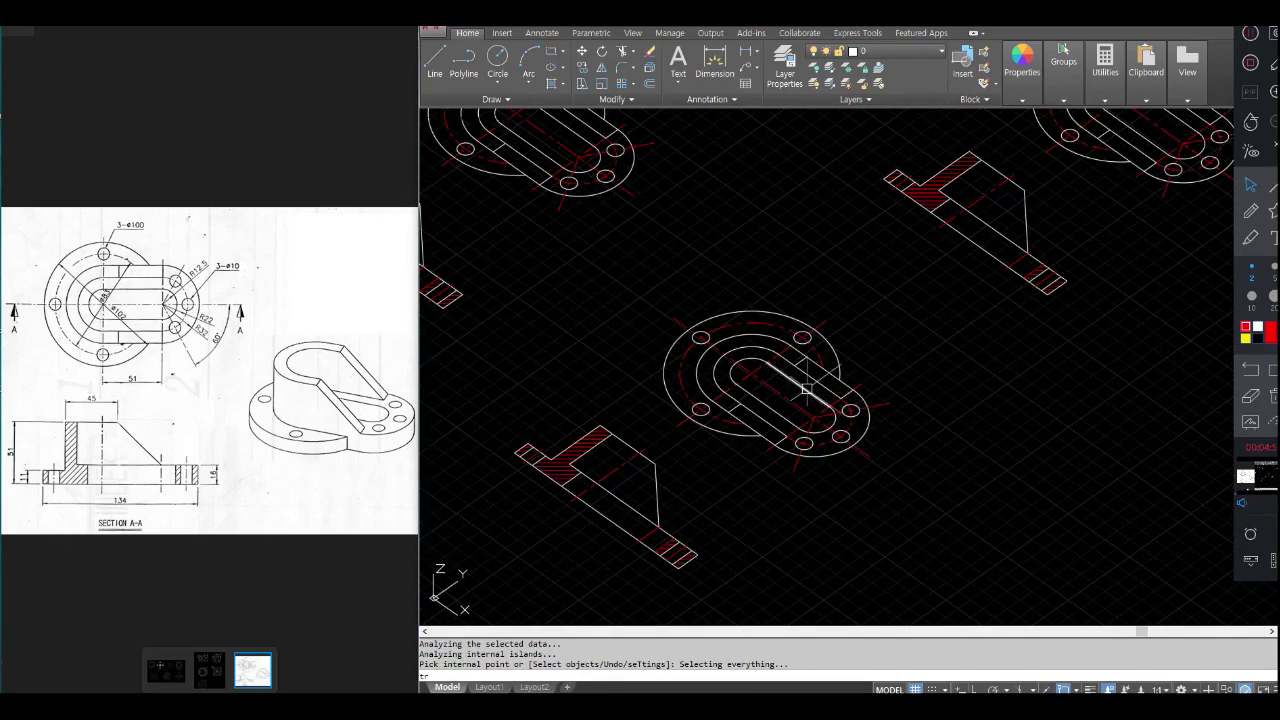
text(trim)
key(Return)
scroll(836, 376, up, 2)
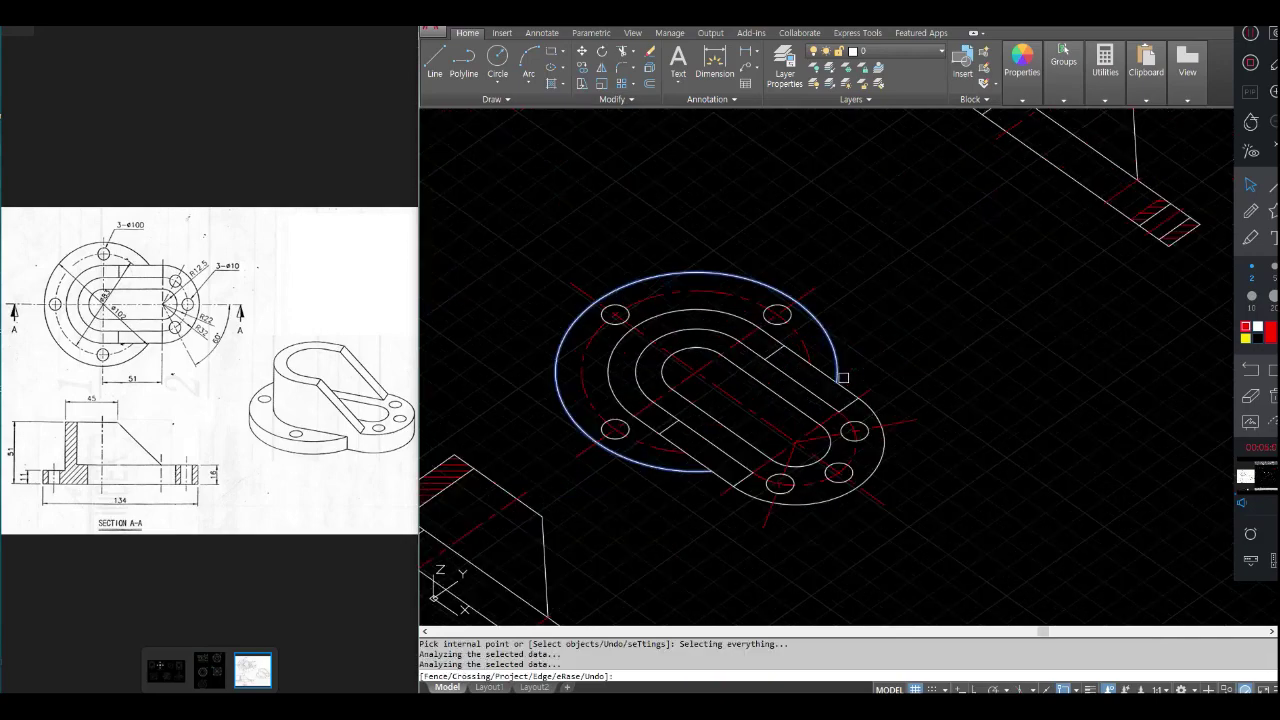
click(721, 475)
key(Escape)
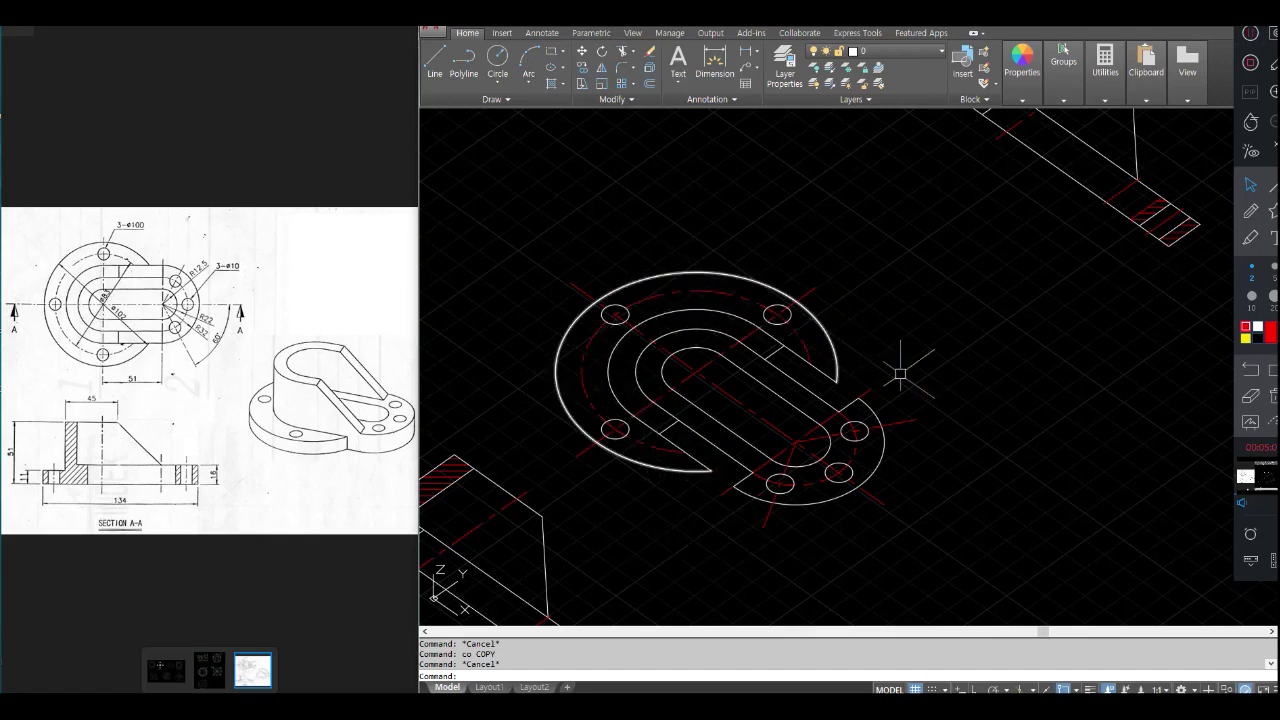
Join the large flange arc with the outer slot's remaining arc and two straight edges into one closed C-shaped polyline.
key(Return)
click(828, 374)
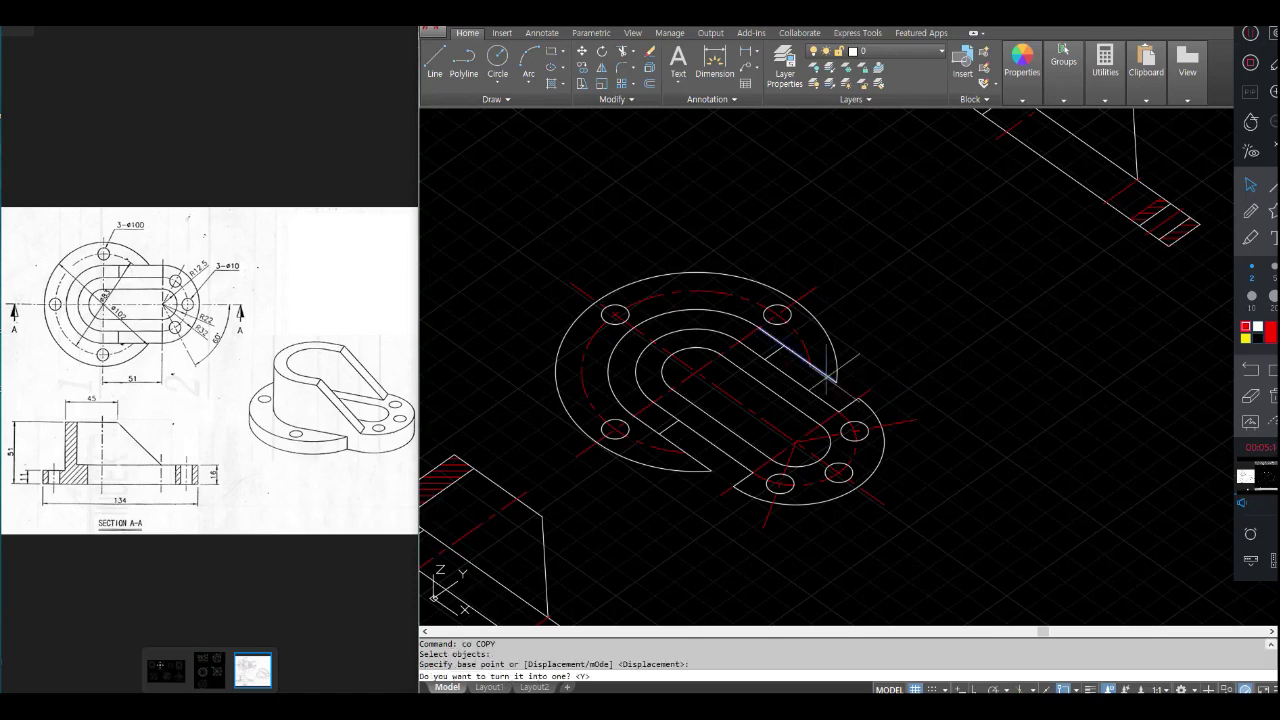
key(Return)
text(j)
key(Return)
click(848, 381)
click(825, 374)
click(727, 315)
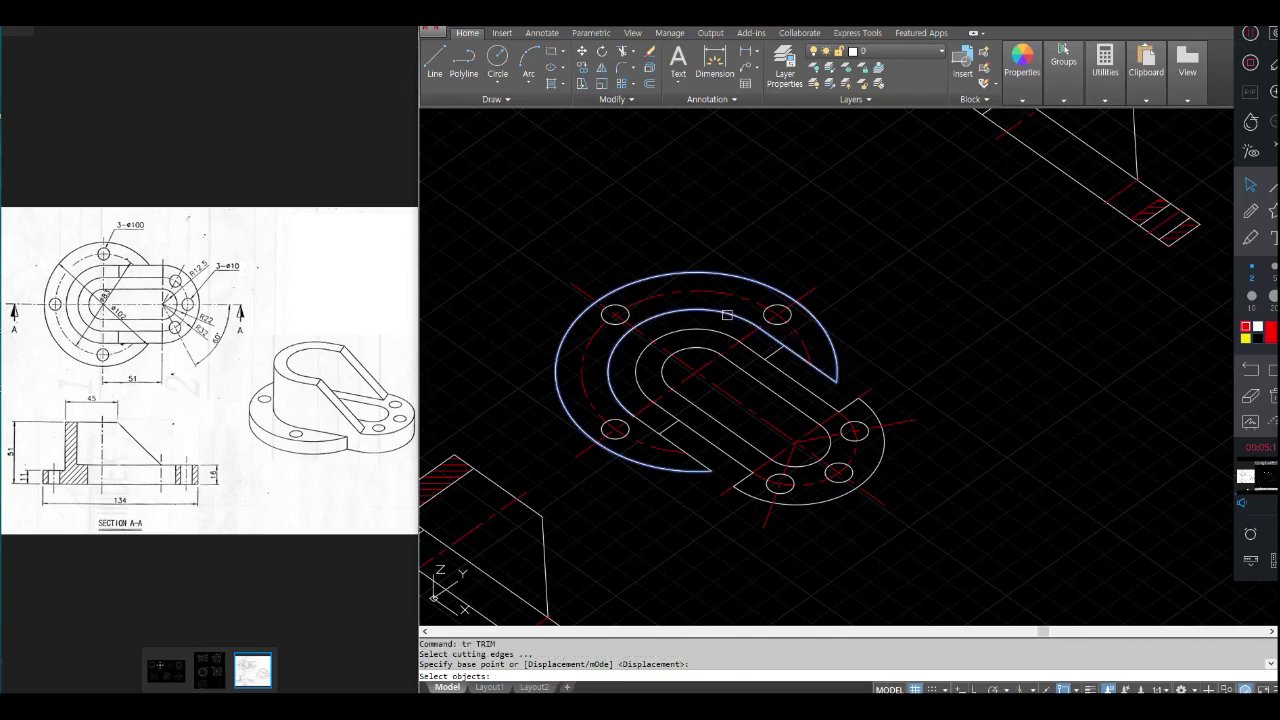
click(649, 431)
key(Return)
key(Return)
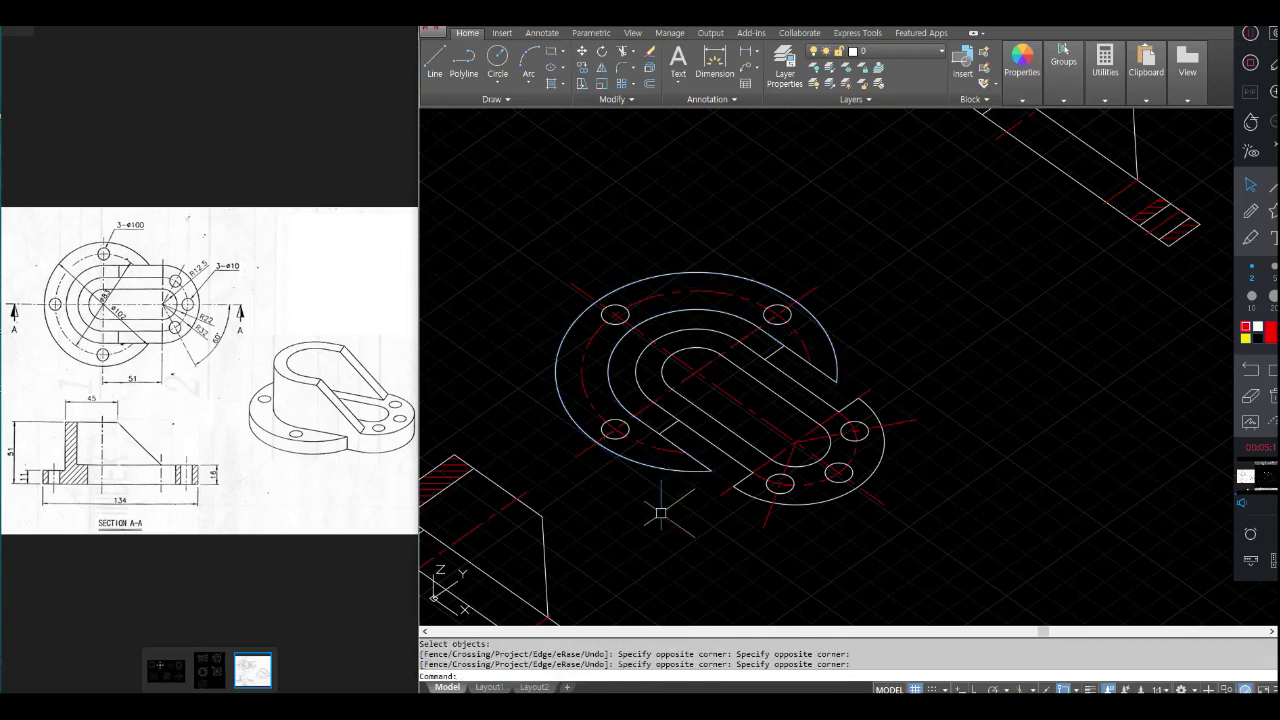
Extrude the closed C-shaped flange profile and its three hole circles to a height of 11.
mouse_move(661, 466)
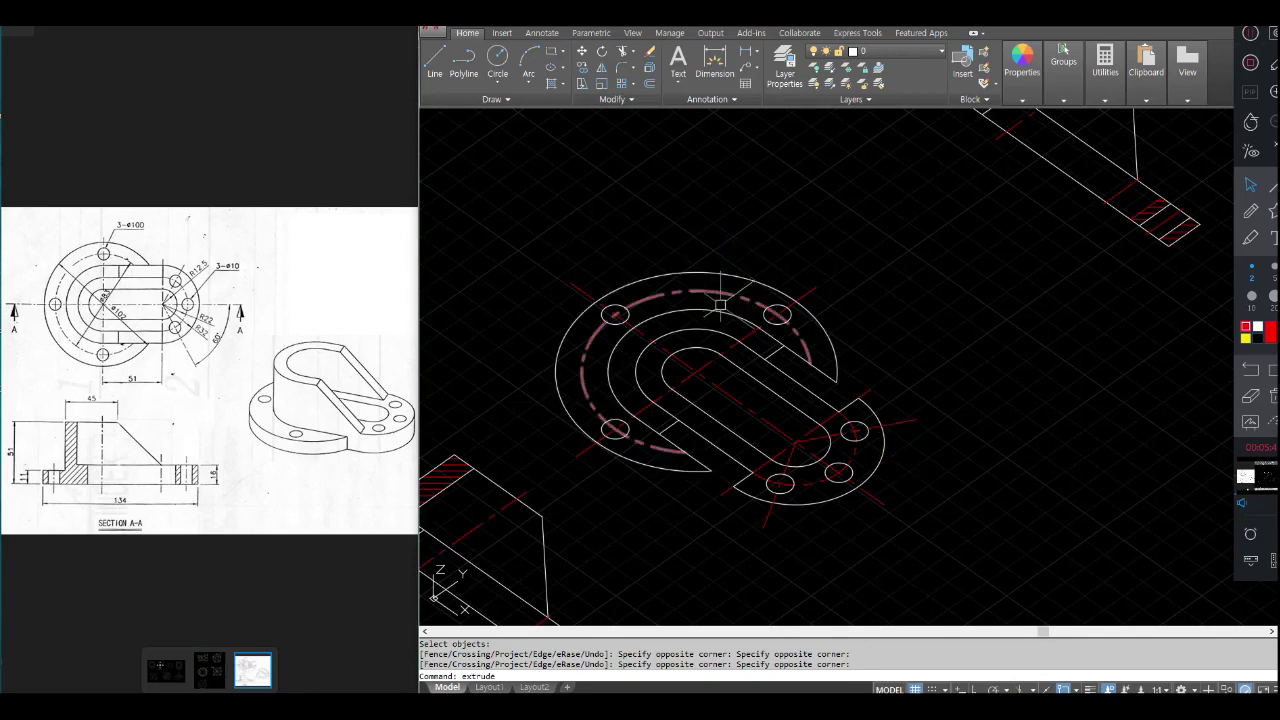
key(Return)
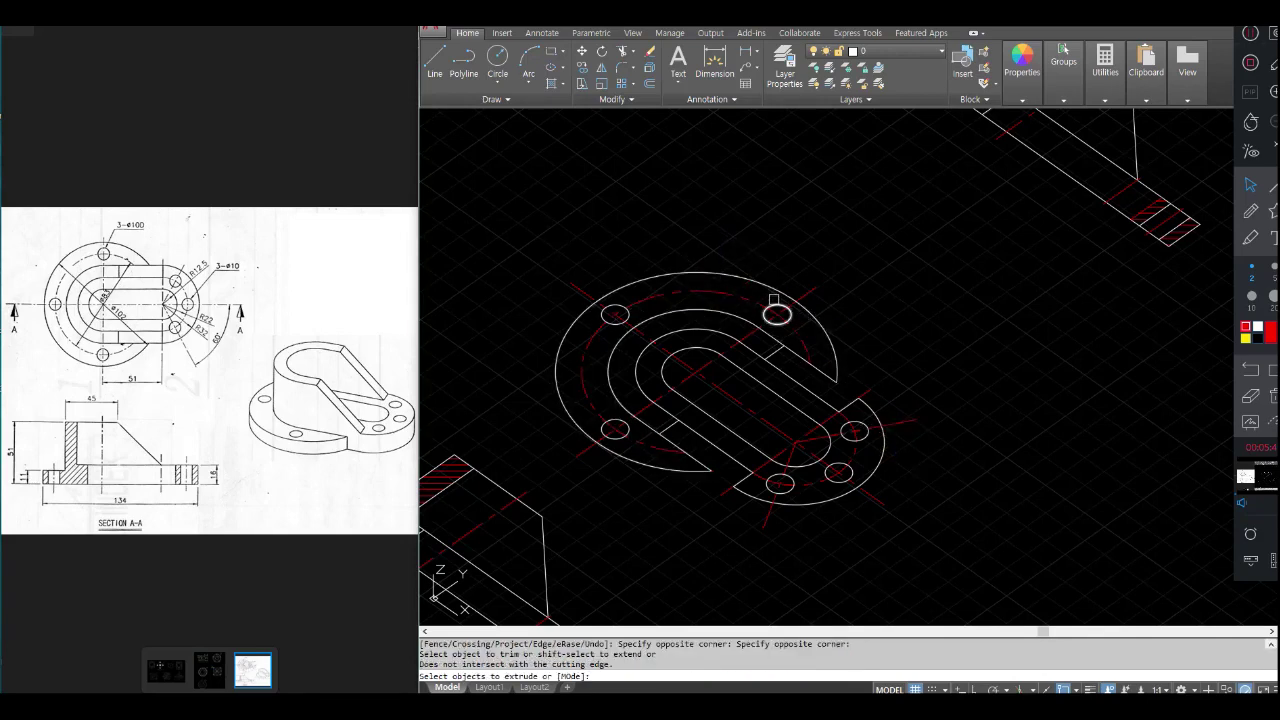
click(761, 286)
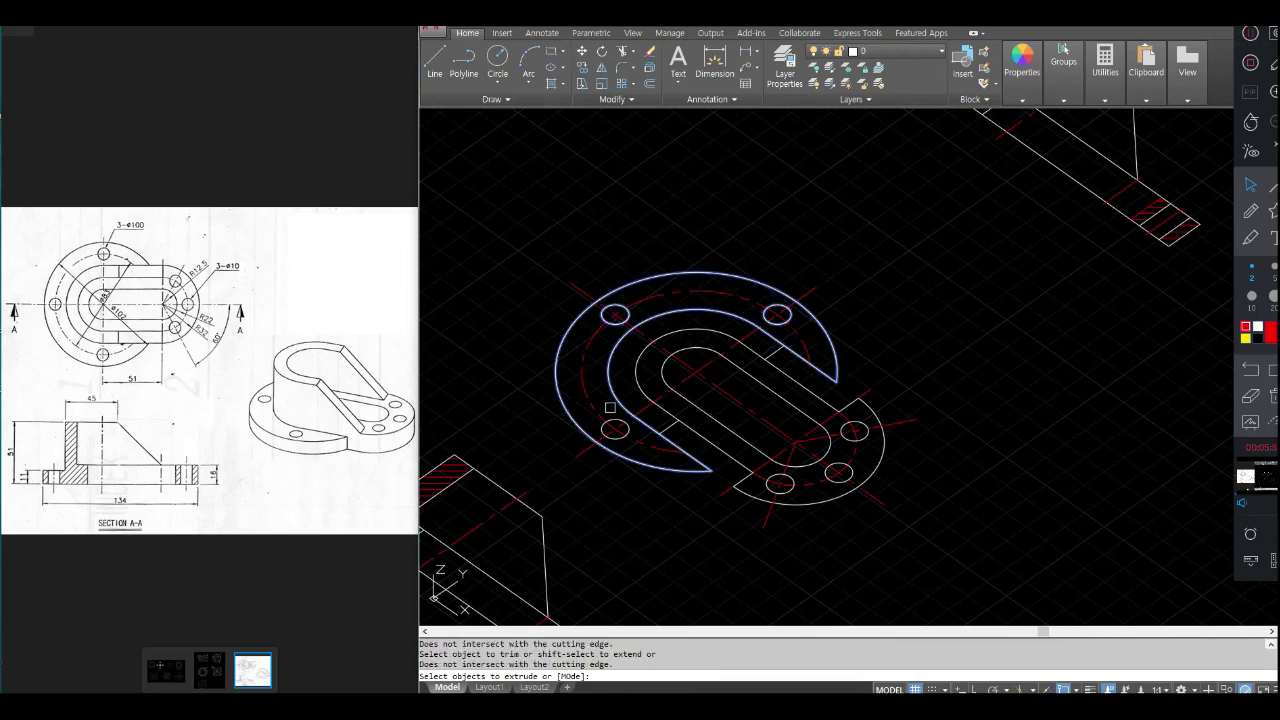
key(Return)
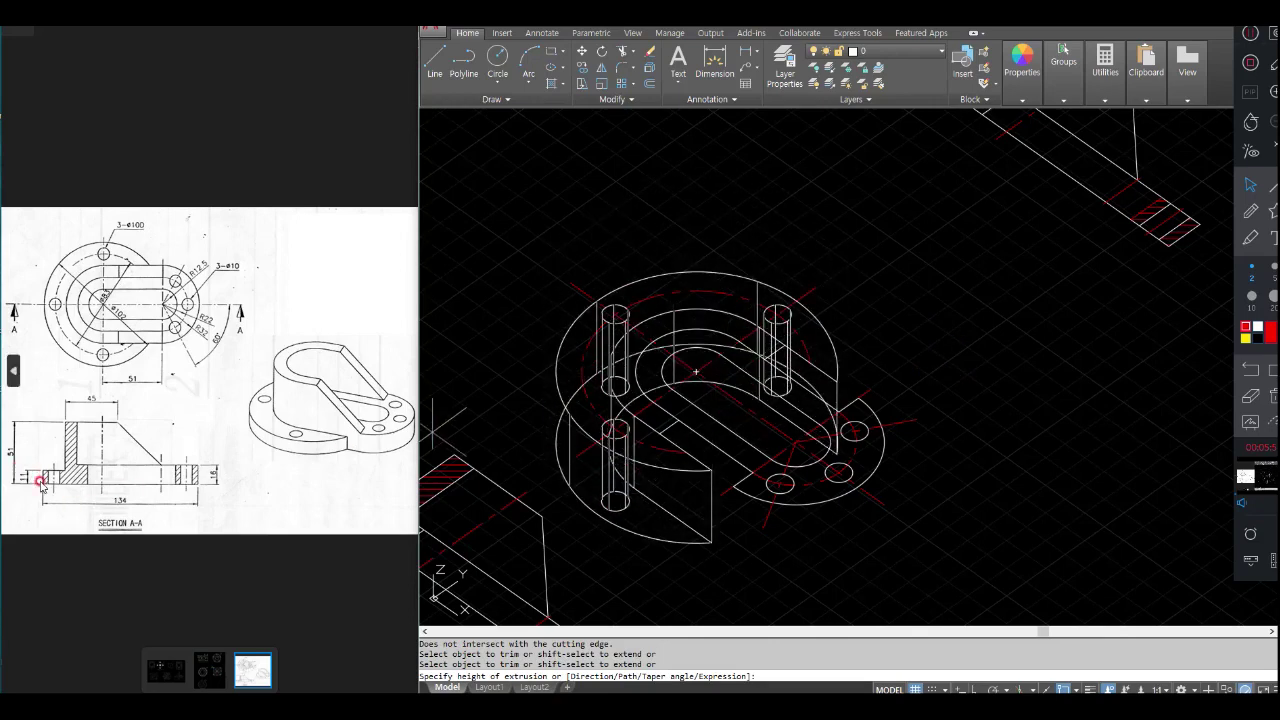
text(15)
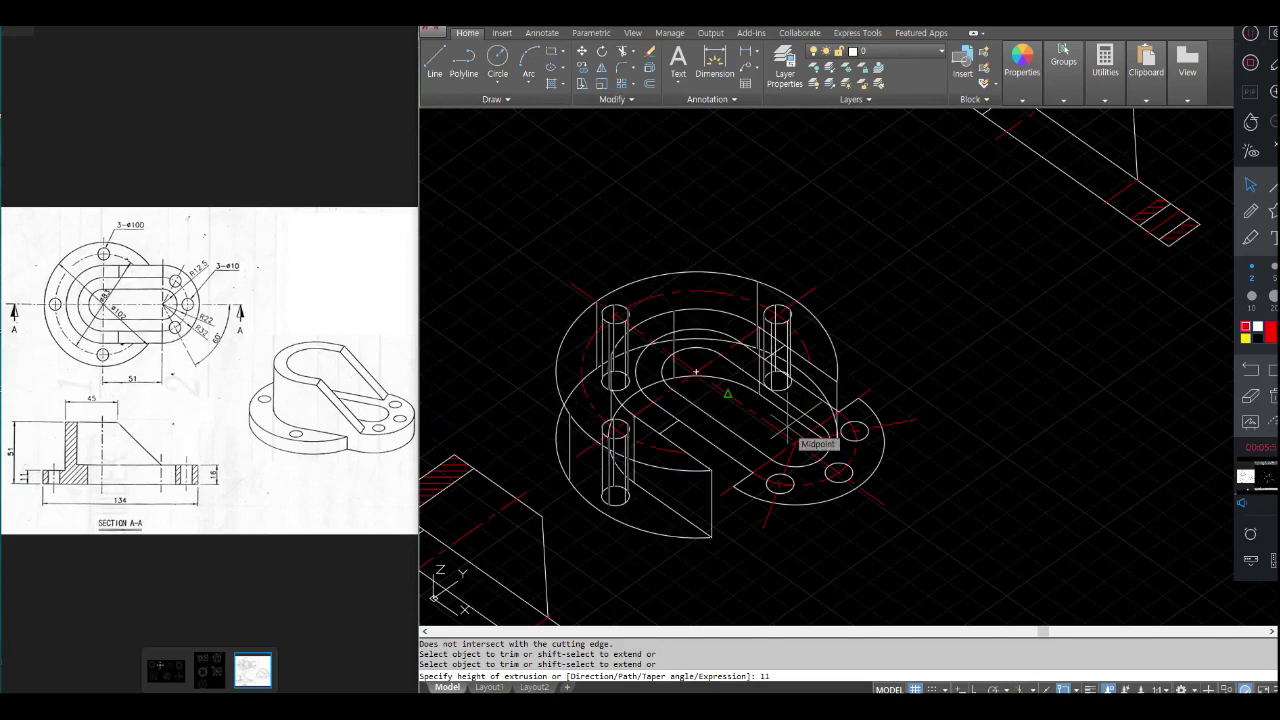
key(Return)
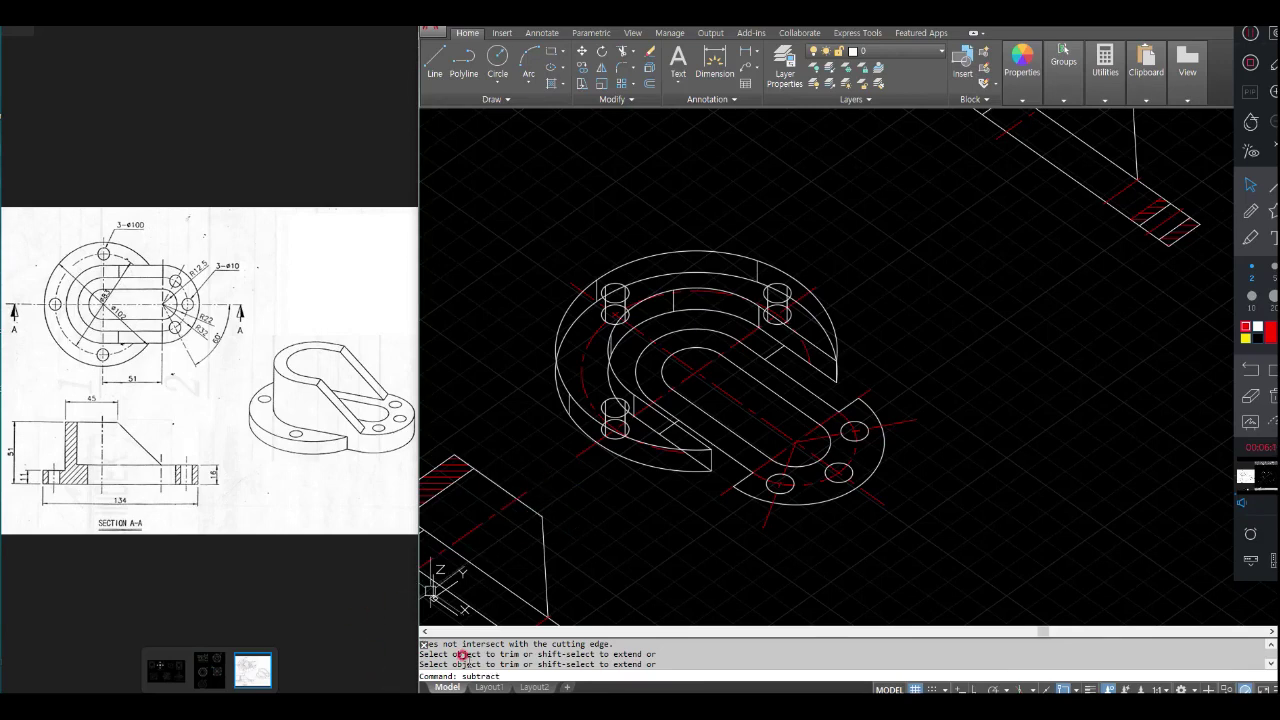
Try to cut the three hole cylinders out of the C-shaped flange solid.
click(518, 668)
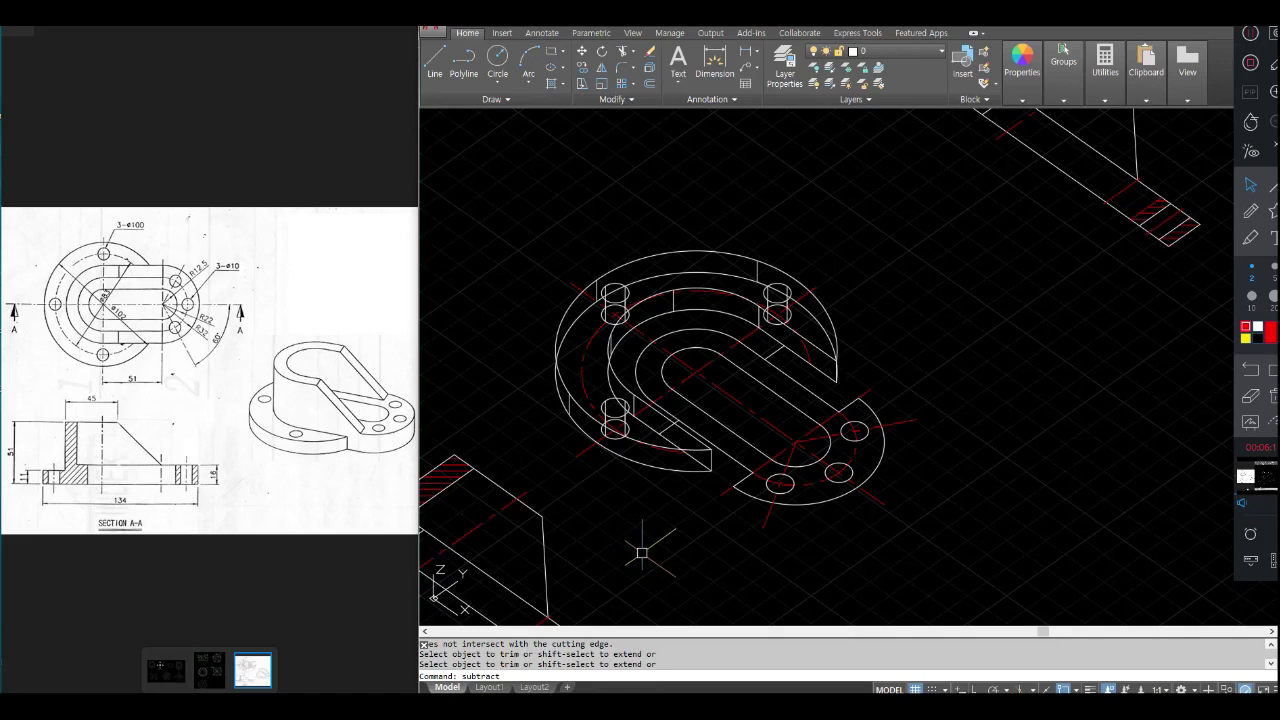
key(Return)
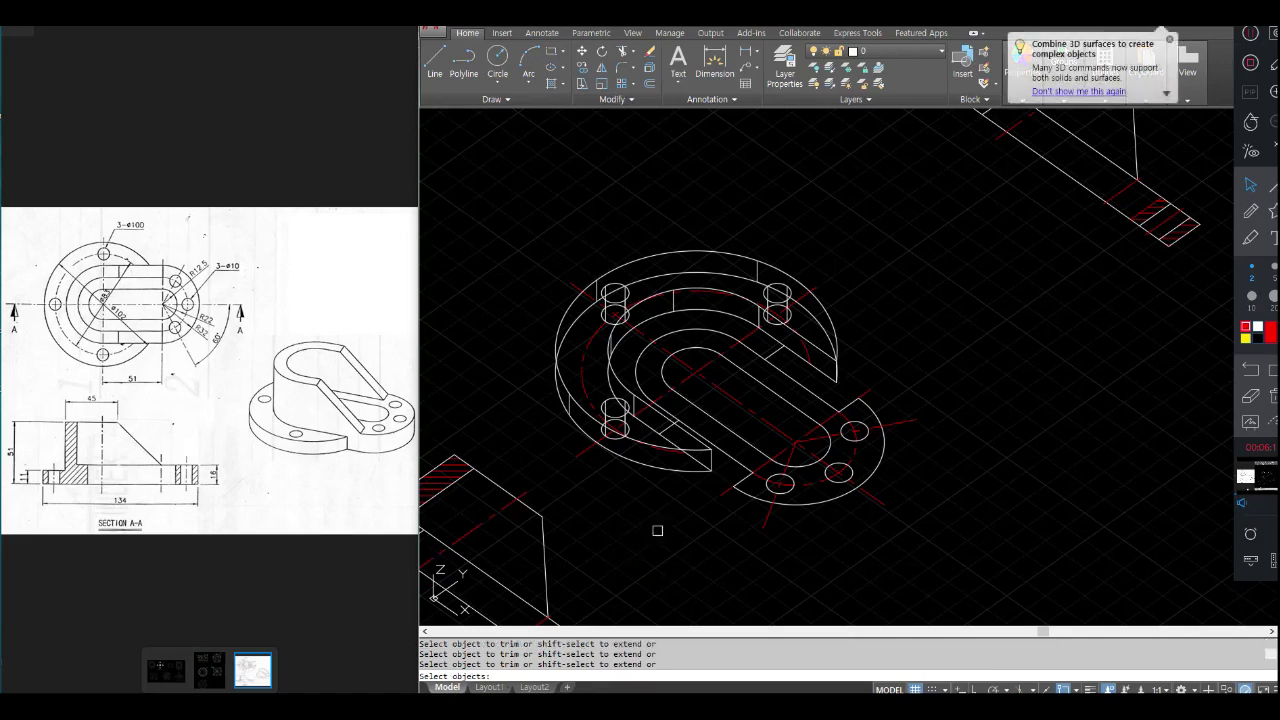
click(665, 470)
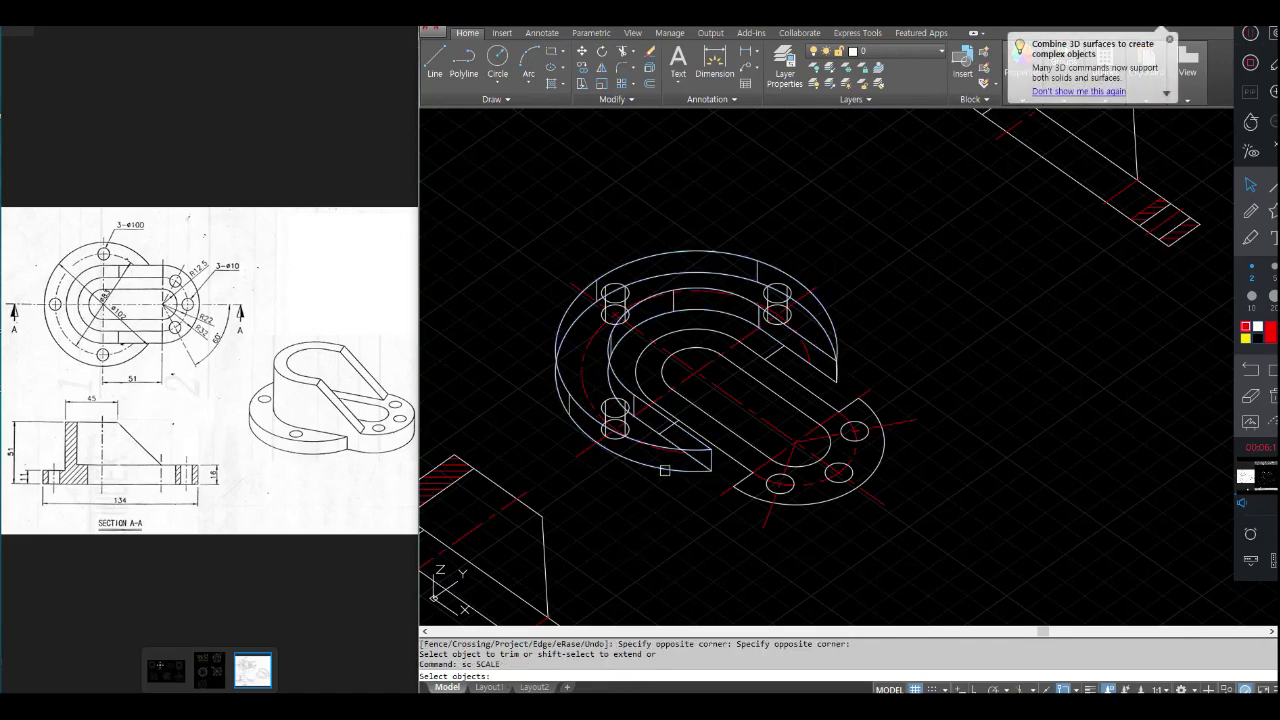
click(607, 398)
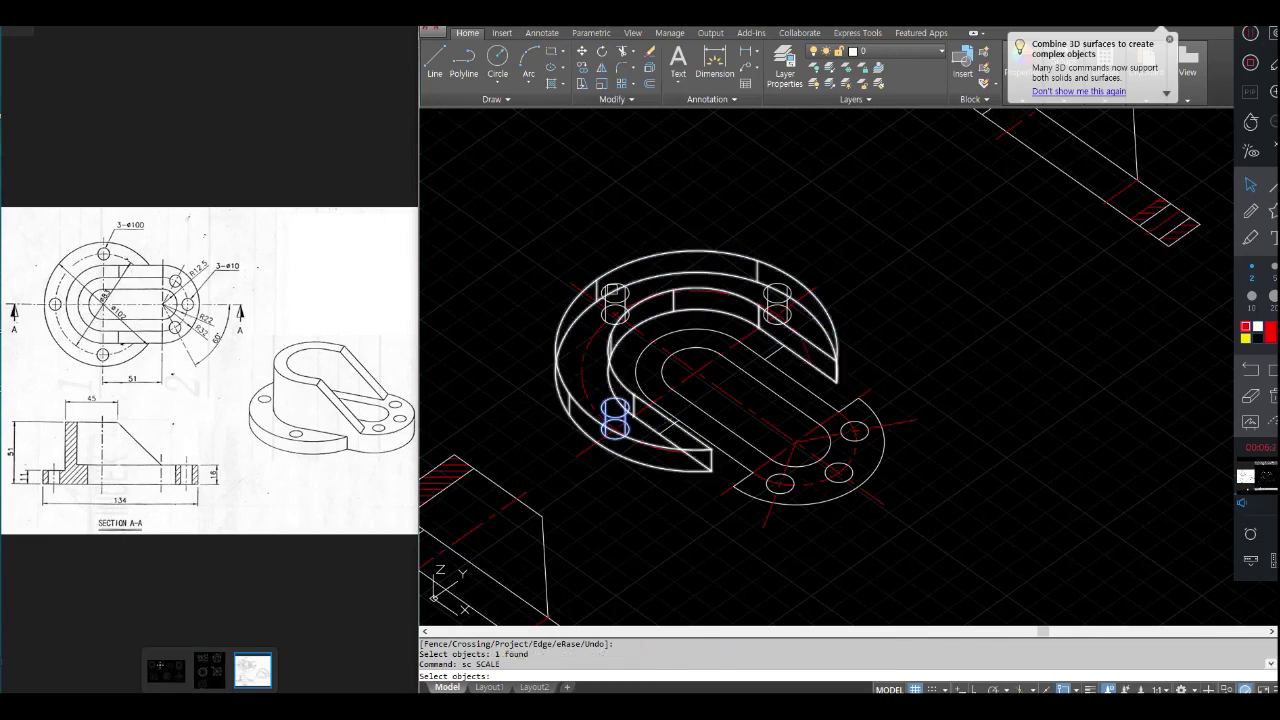
click(613, 299)
click(788, 283)
key(Return)
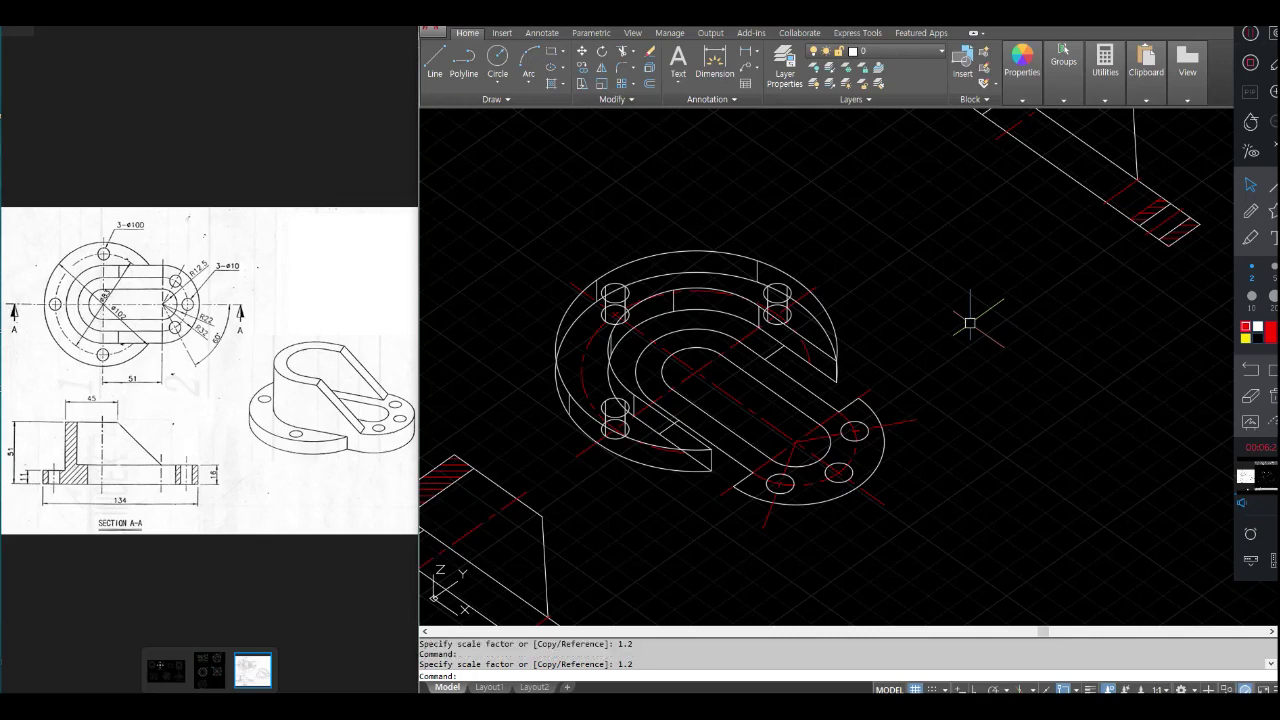
text(union)
key(Return)
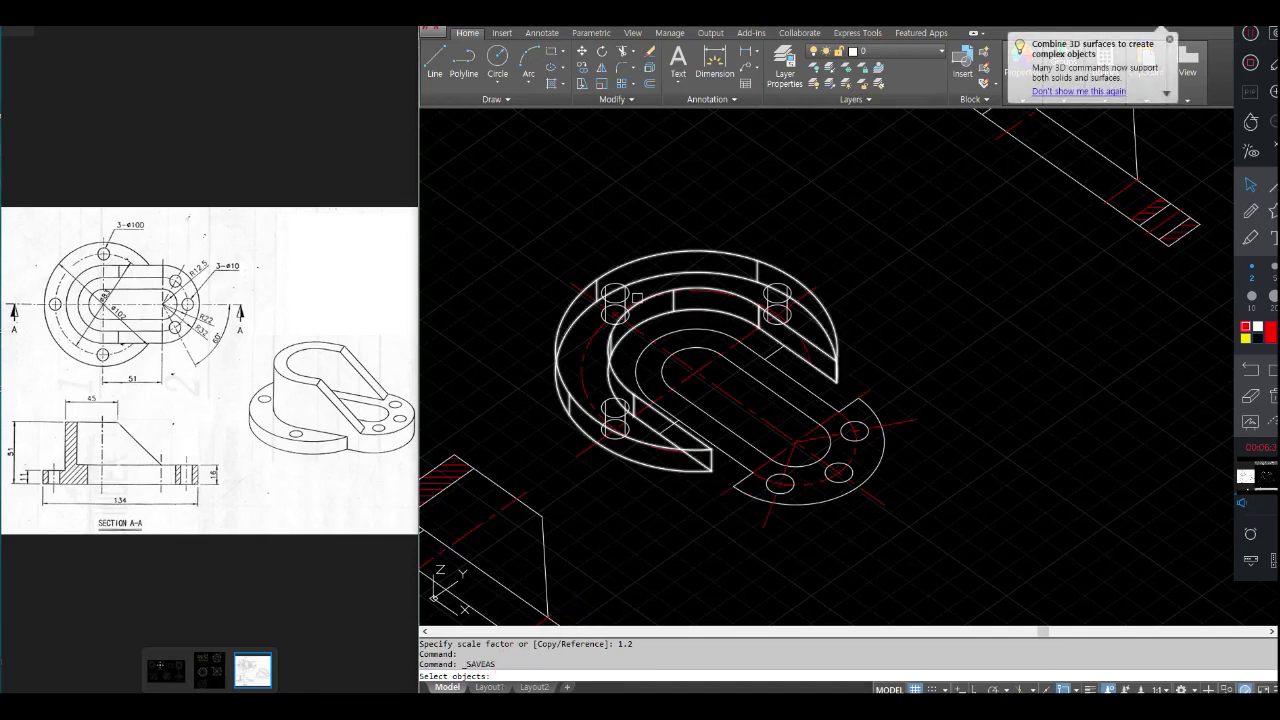
click(785, 284)
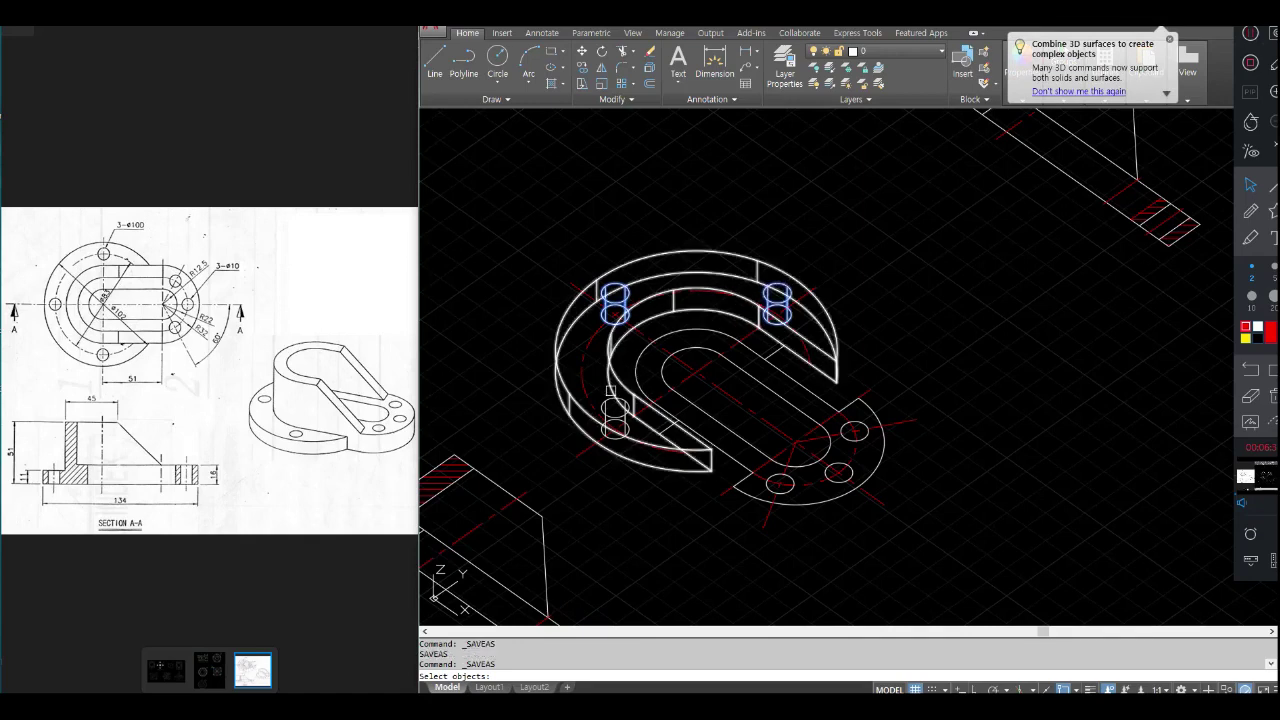
click(610, 401)
key(Return)
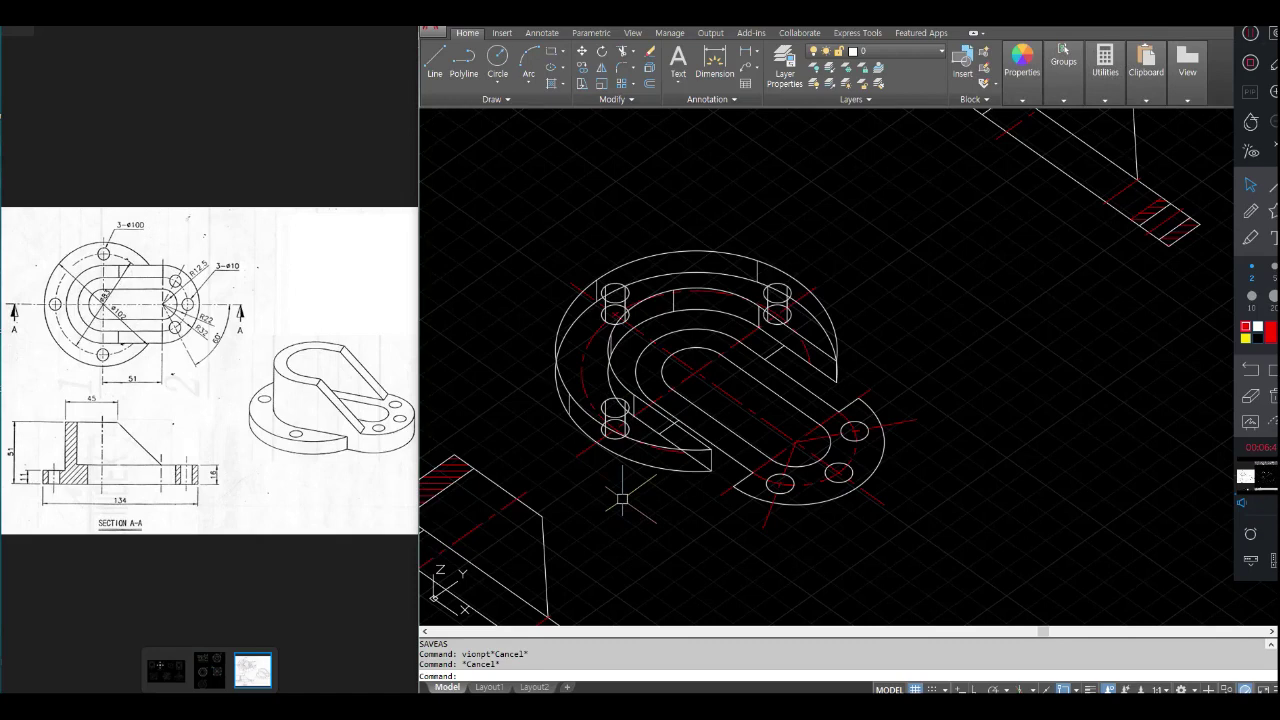
Subtract the three extruded hole cylinders from the C-shaped flange solid.
text(subtract)
key(Return)
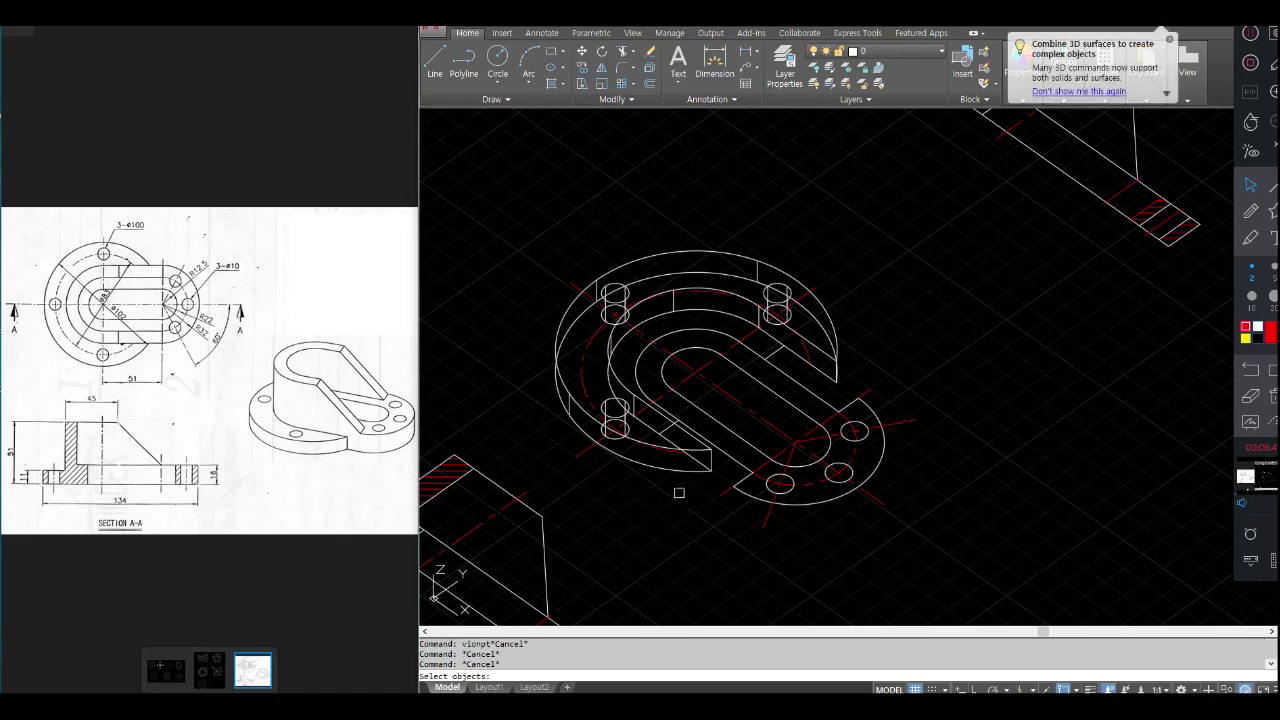
key(Return)
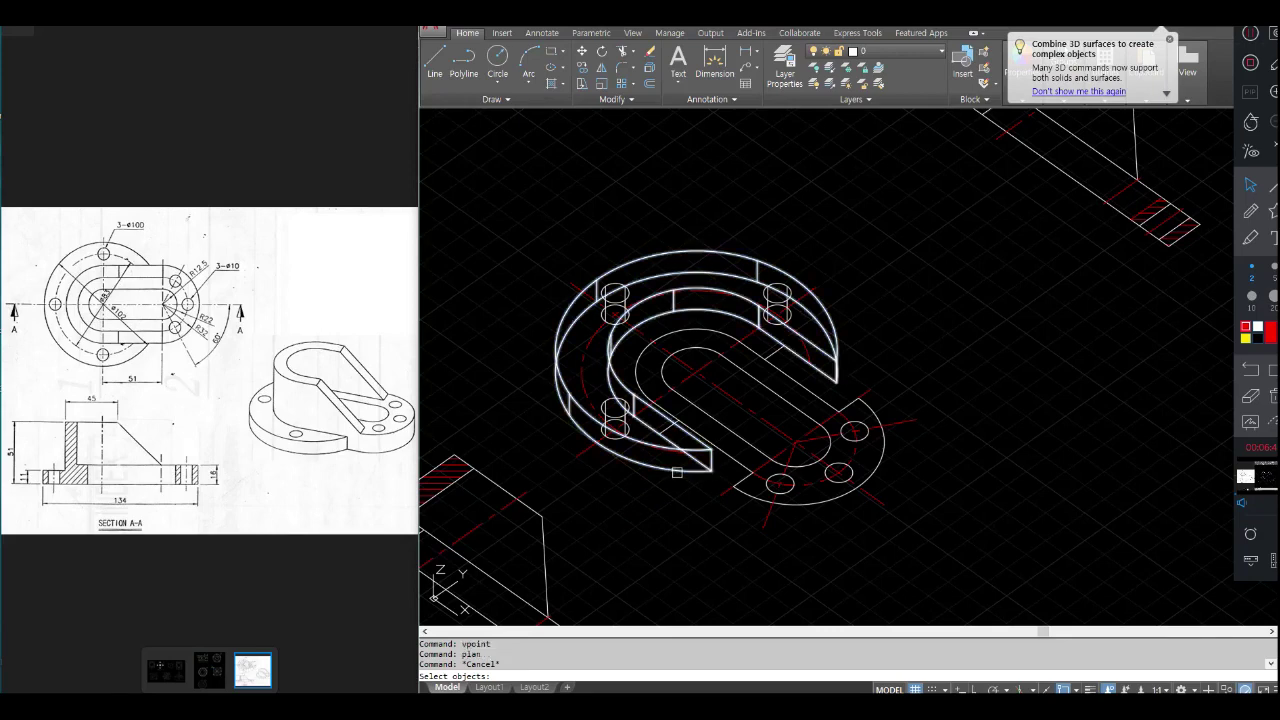
click(603, 414)
key(Return)
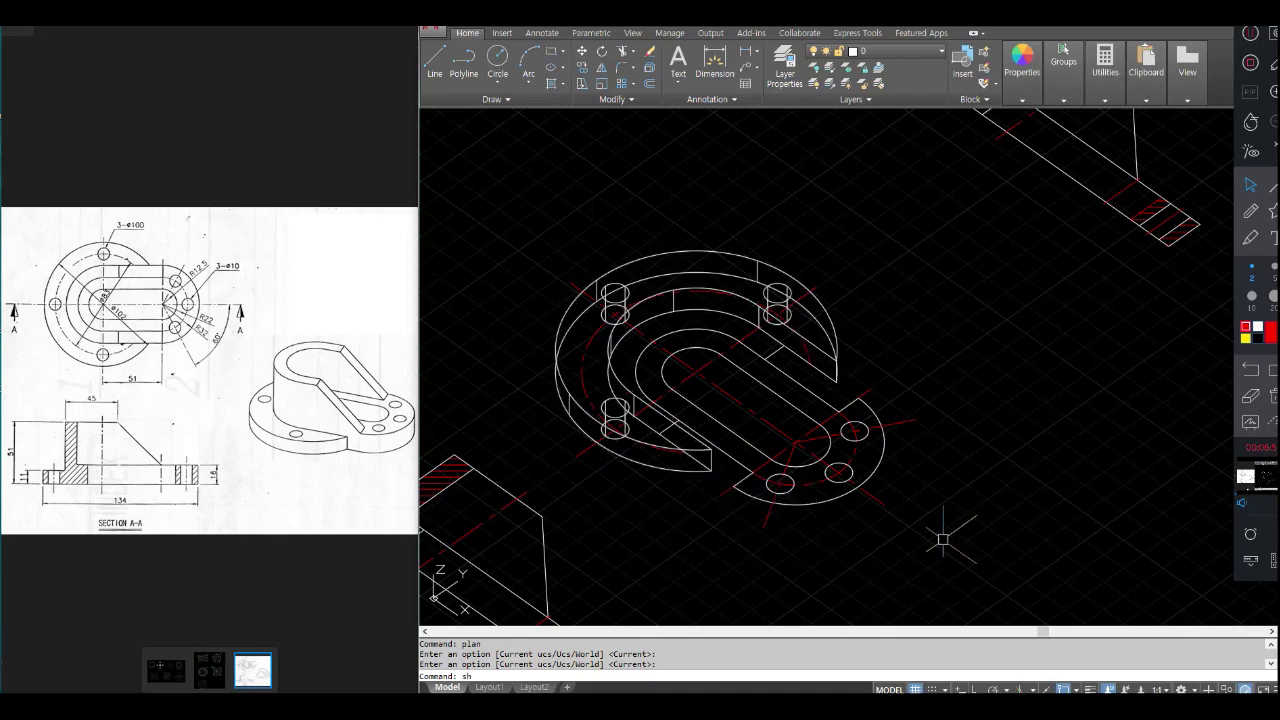
Shade the model to check the holes in the flange, and return the display to 2D wireframe.
text(shade)
key(Return)
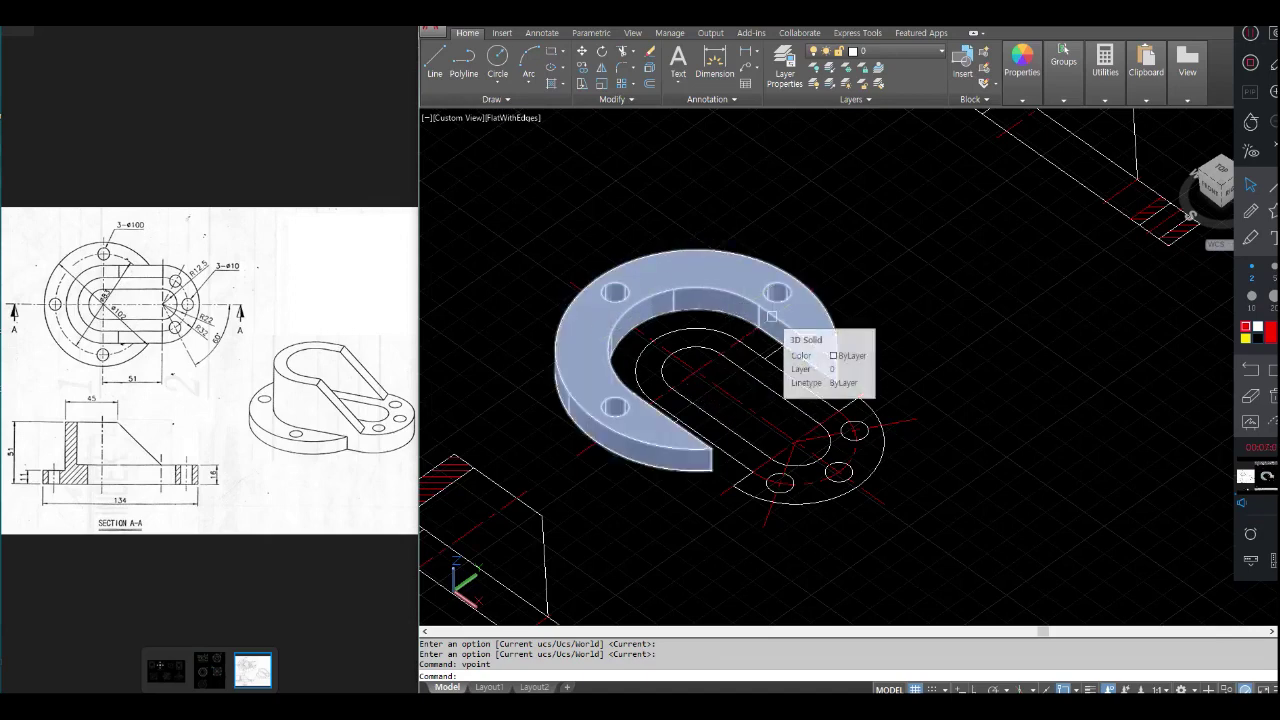
scroll(784, 318, down, 2)
mouse_move(896, 317)
middle_down()
mouse_move(791, 406)
mouse_move(700, 451)
mouse_move(877, 398)
middle_up()
text(copy)
key(Return)
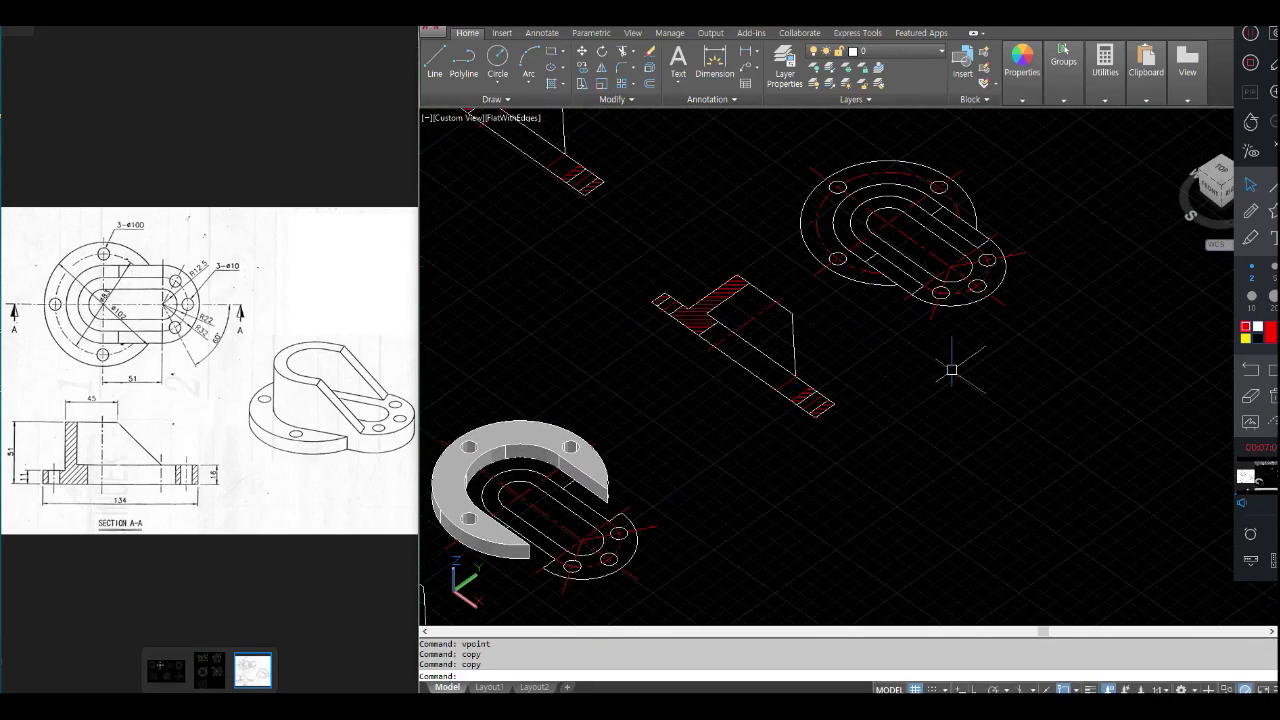
text(shademode)
key(Return)
text(2)
key(Return)
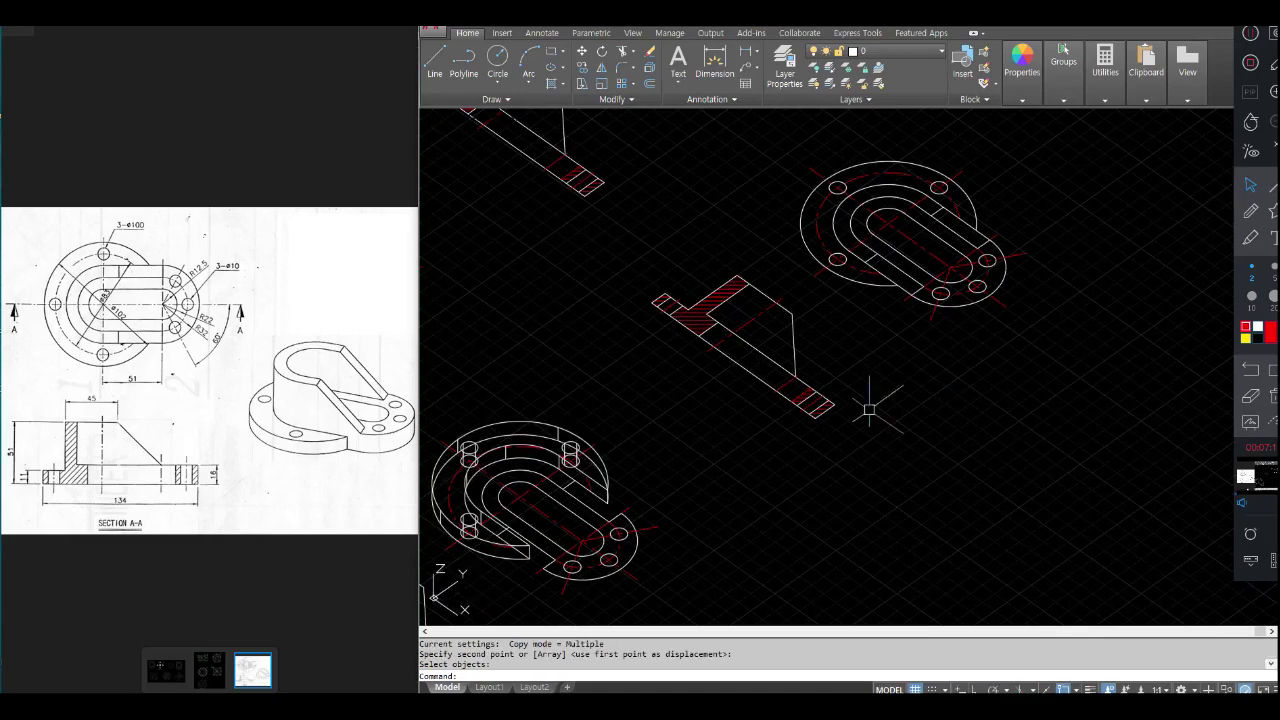
In the next untrimmed top view copy, join the outer slot's arcs and straight edges into one closed polyline.
mouse_move(864, 428)
middle_down()
mouse_move(854, 455)
mouse_move(934, 395)
middle_up()
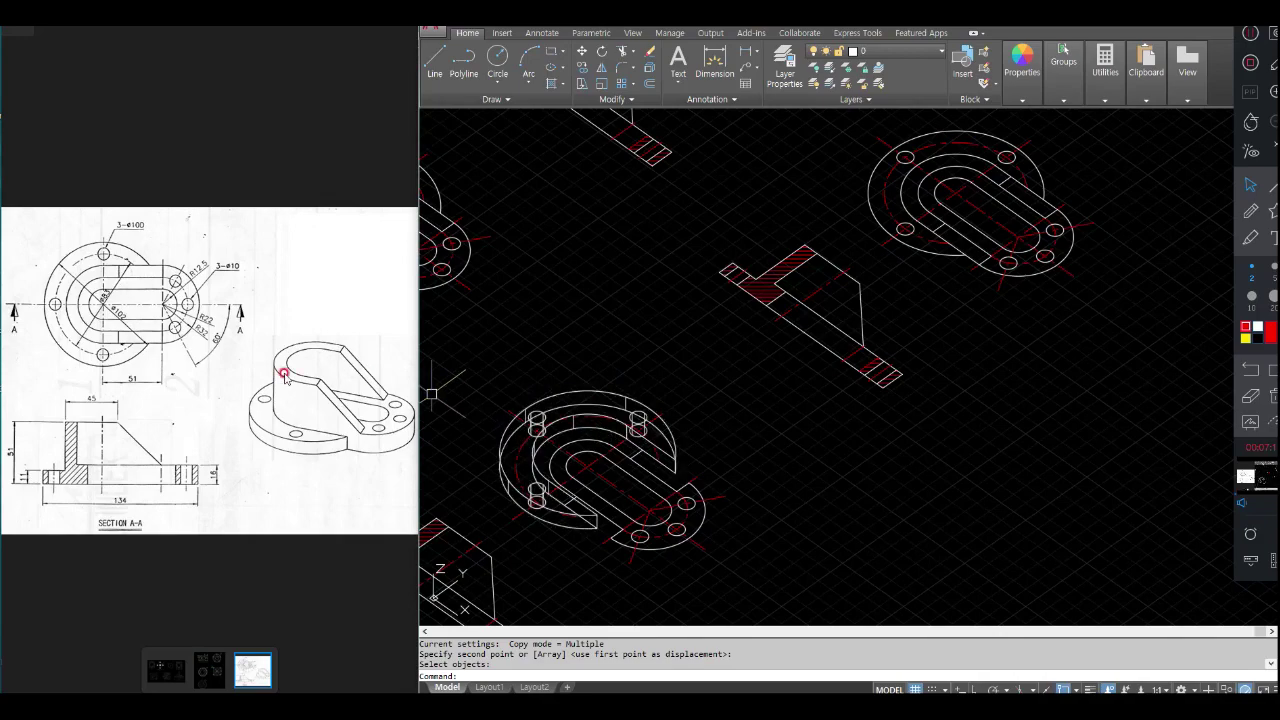
click(383, 424)
middle_drag(962, 274, 750, 387)
scroll(780, 357, up, 2)
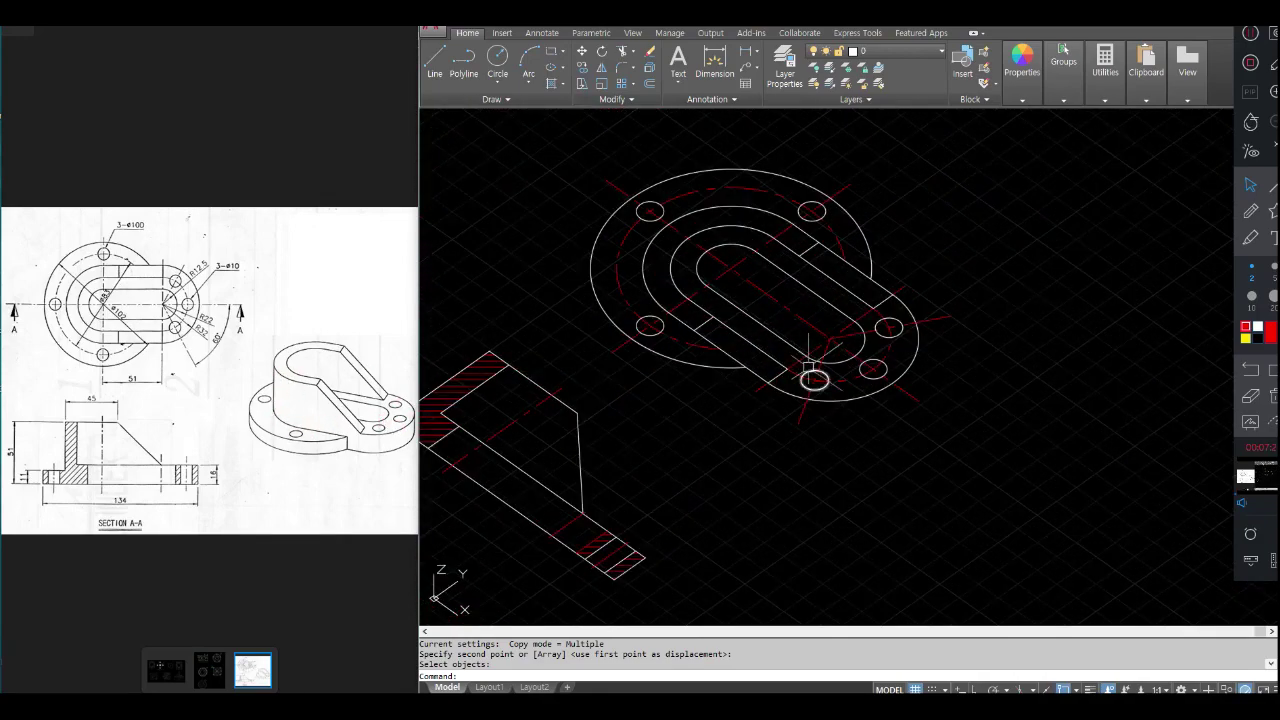
key(Return)
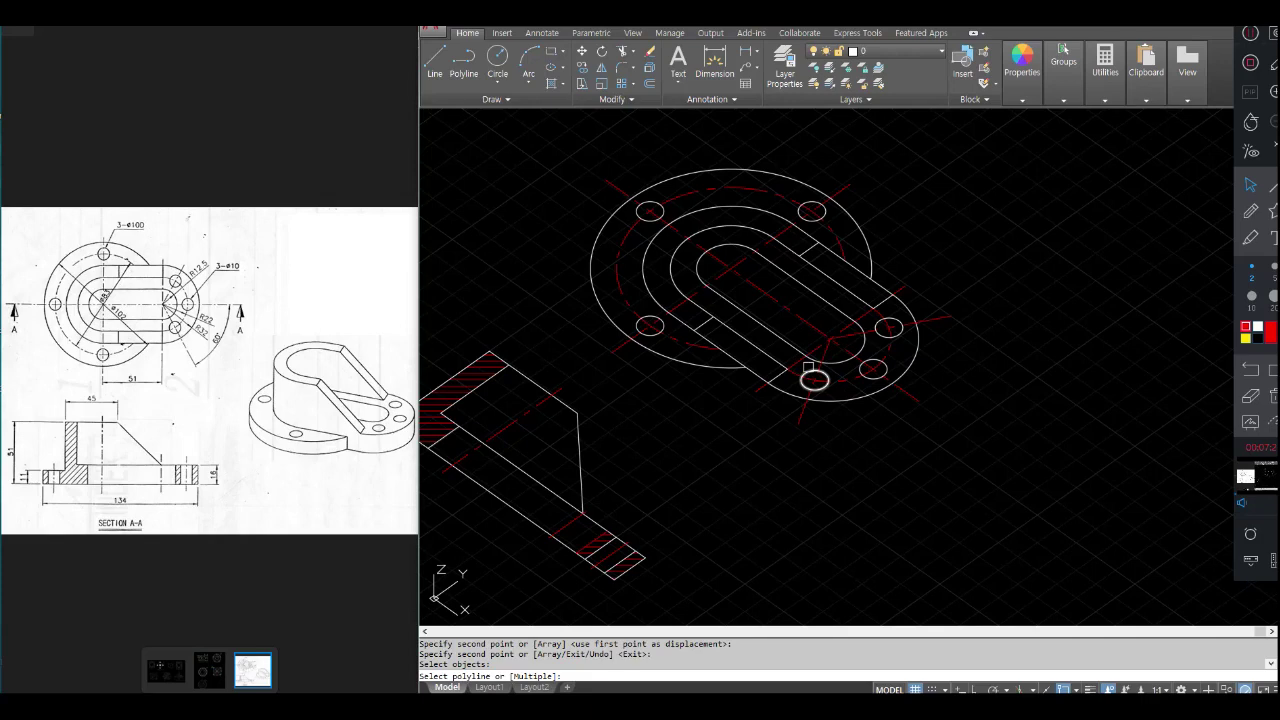
click(847, 401)
key(Escape)
text(tr)
key(Return)
click(644, 281)
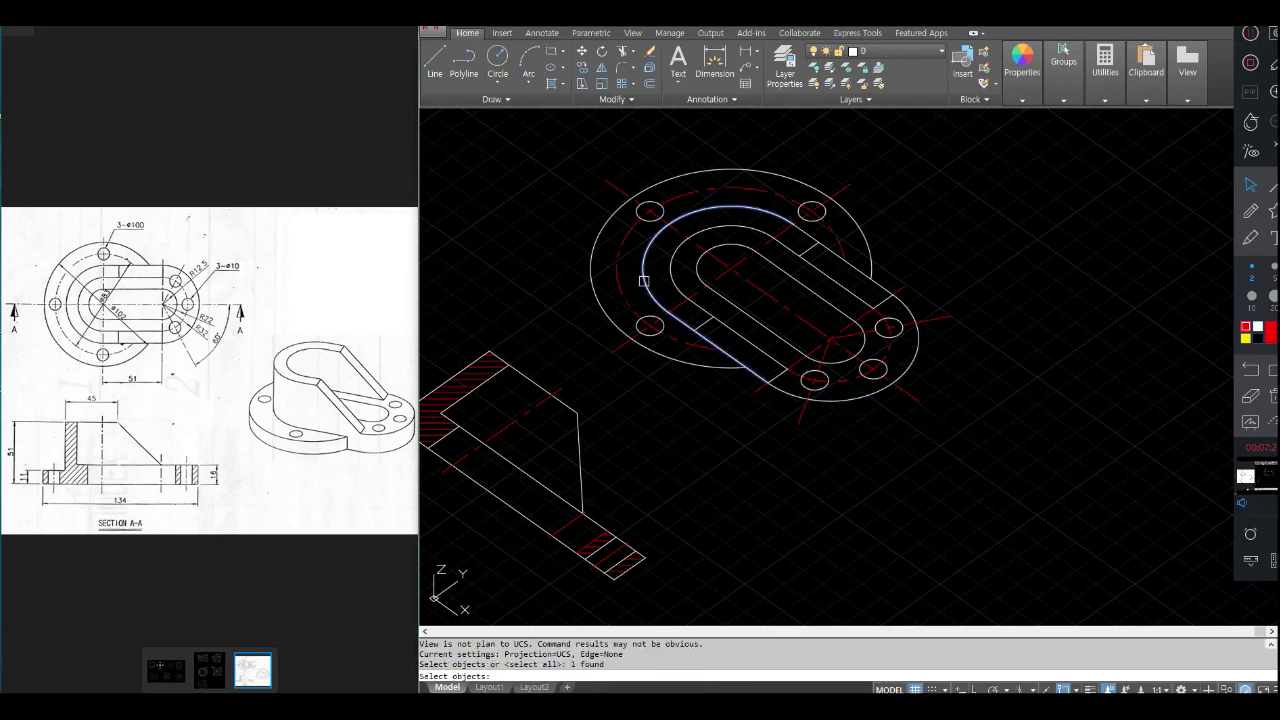
click(838, 252)
click(914, 310)
key(Return)
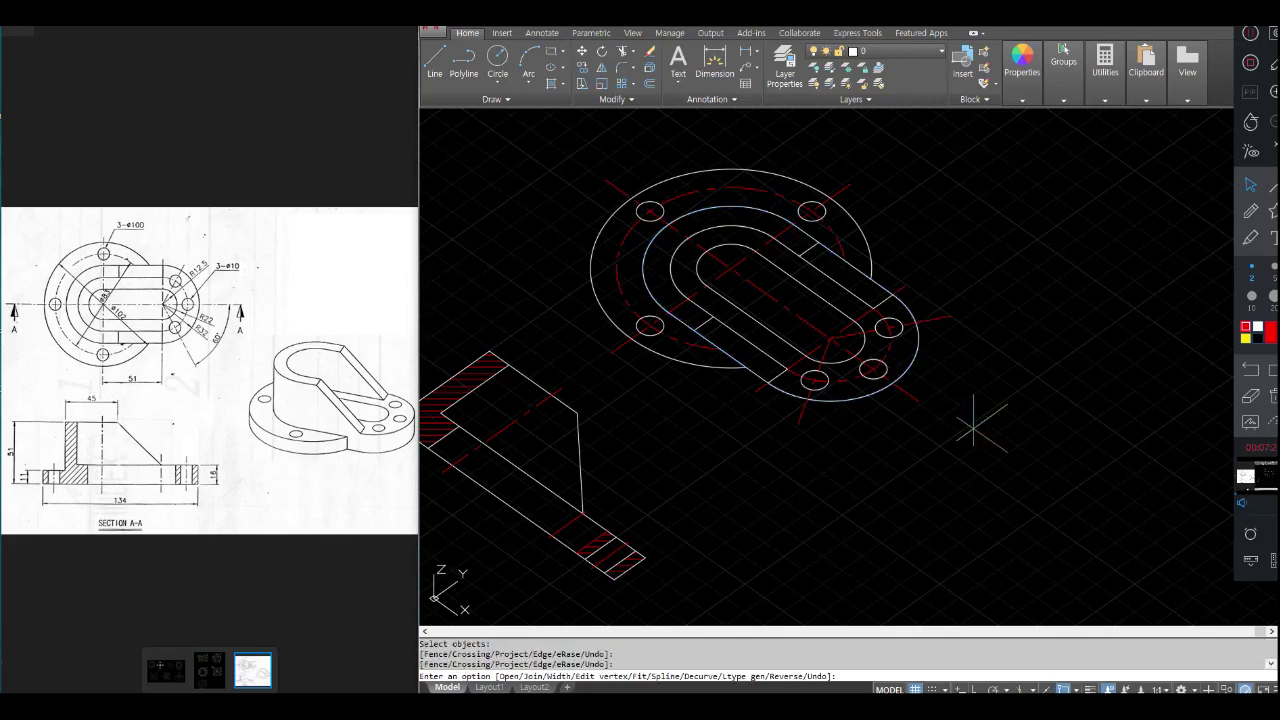
key(Return)
Join the innermost slot's two straight edges and two end arcs into one closed polyline.
key(Return)
click(781, 340)
key(Return)
key(Return)
click(735, 306)
click(703, 263)
click(805, 281)
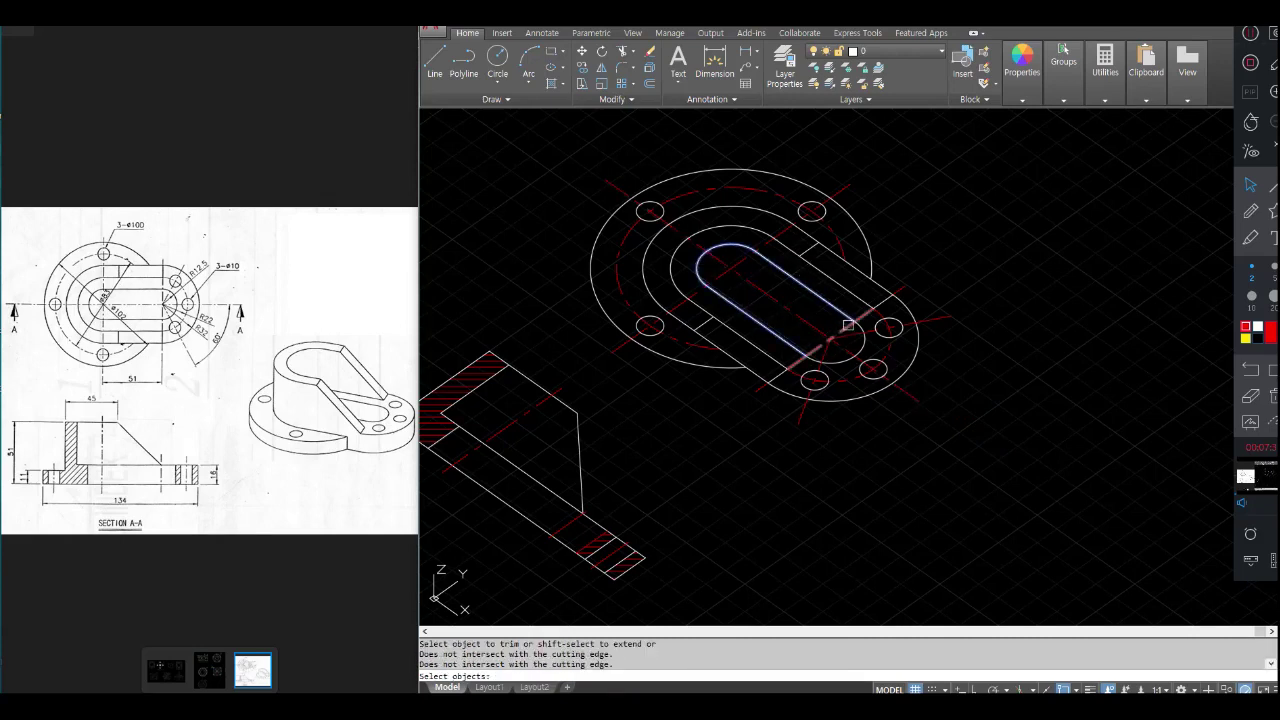
click(863, 346)
key(Return)
key(Return)
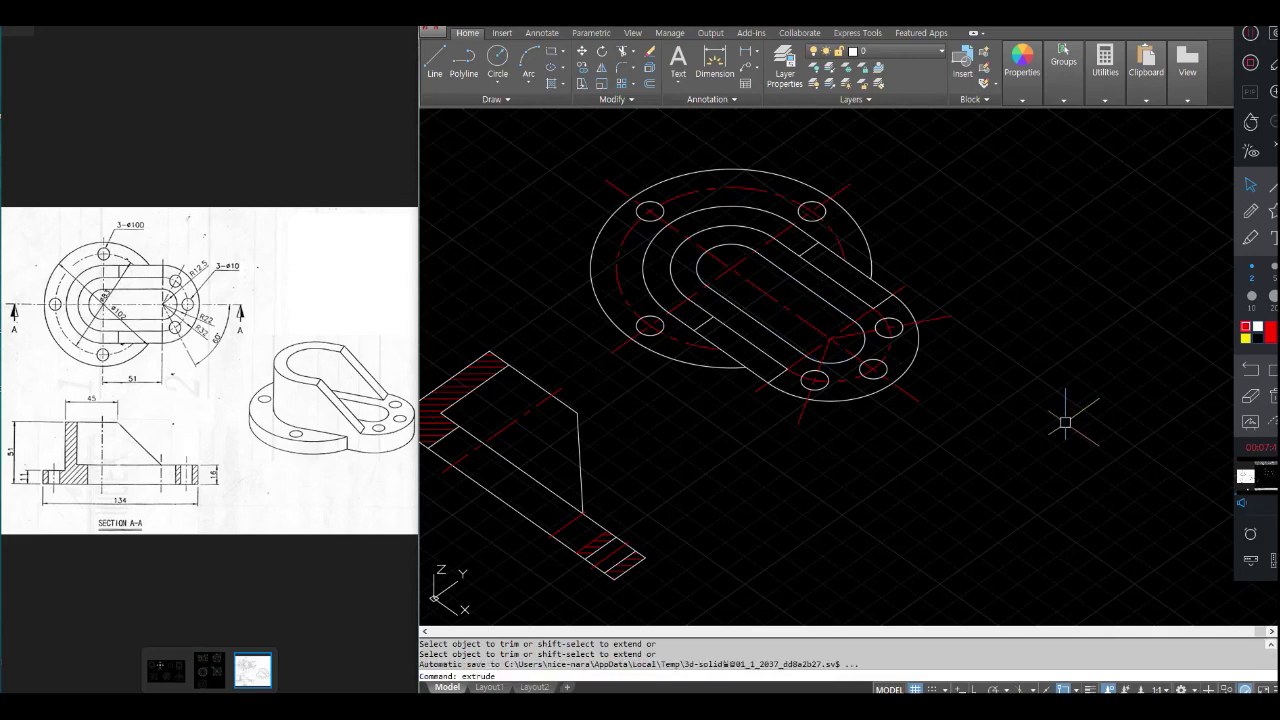
Extrude the outer and innermost slot outlines together with the three small end holes to a height of 16.
key(Return)
click(862, 398)
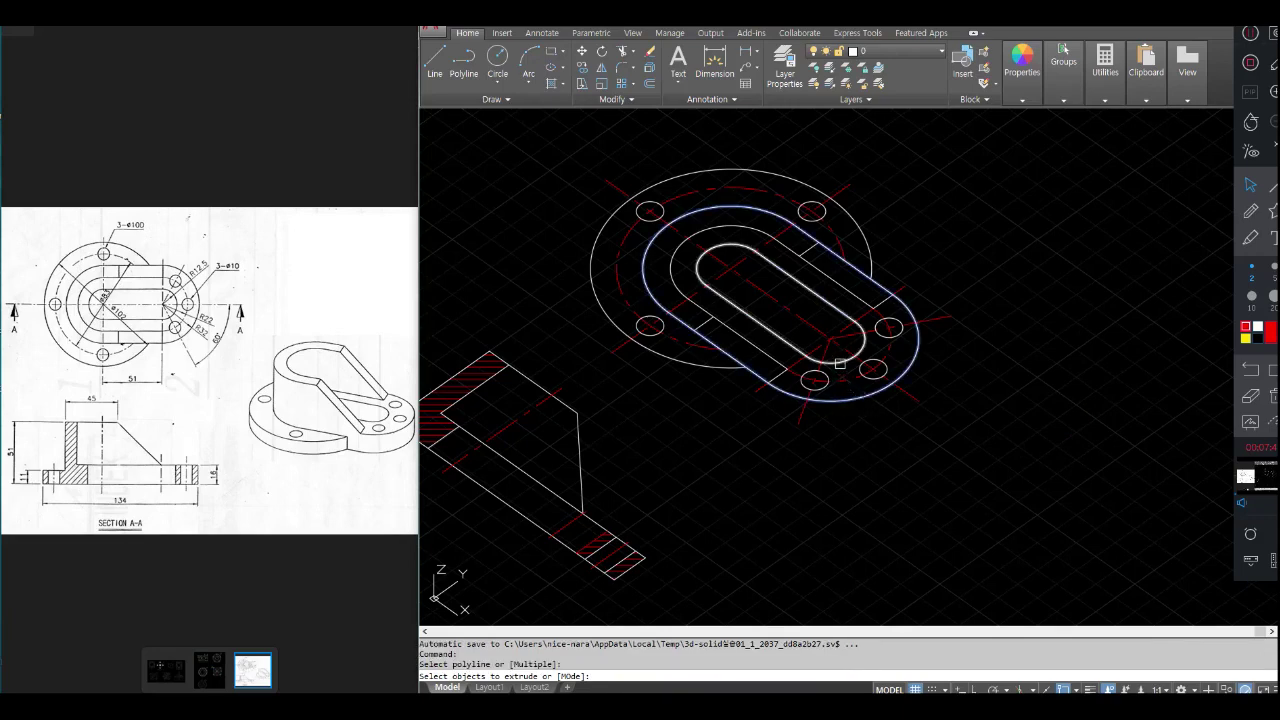
click(871, 381)
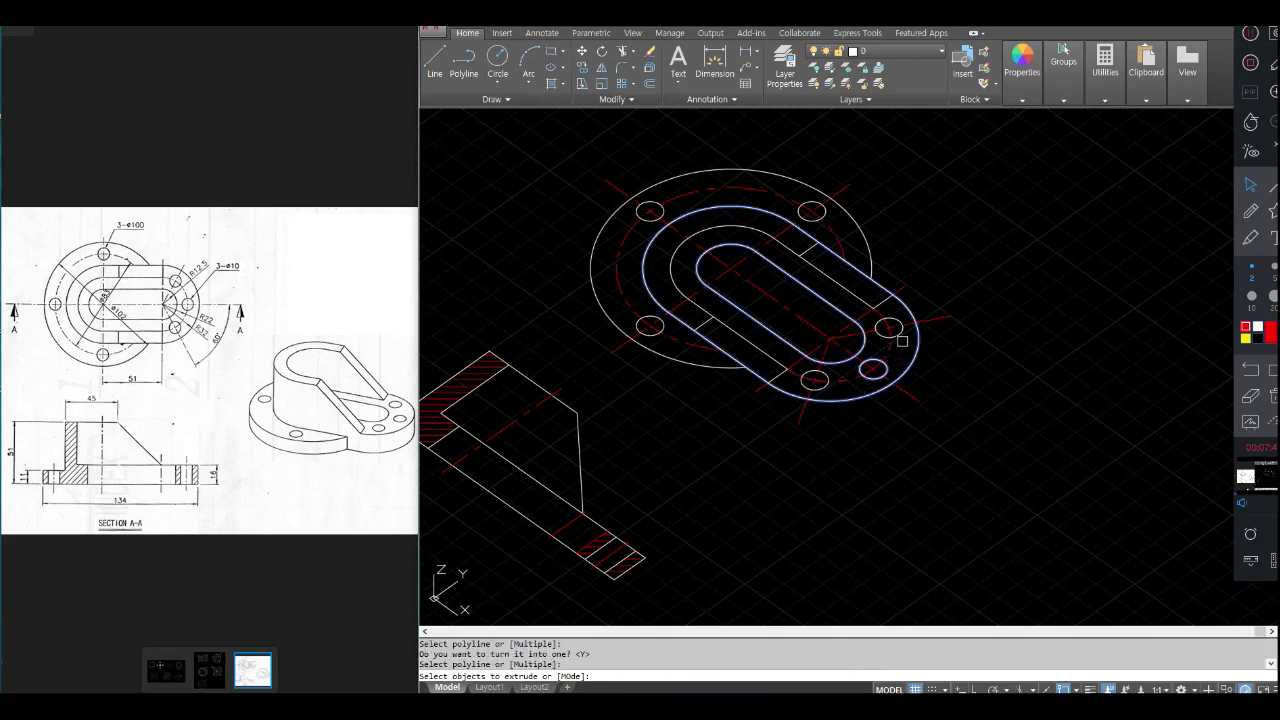
key(Return)
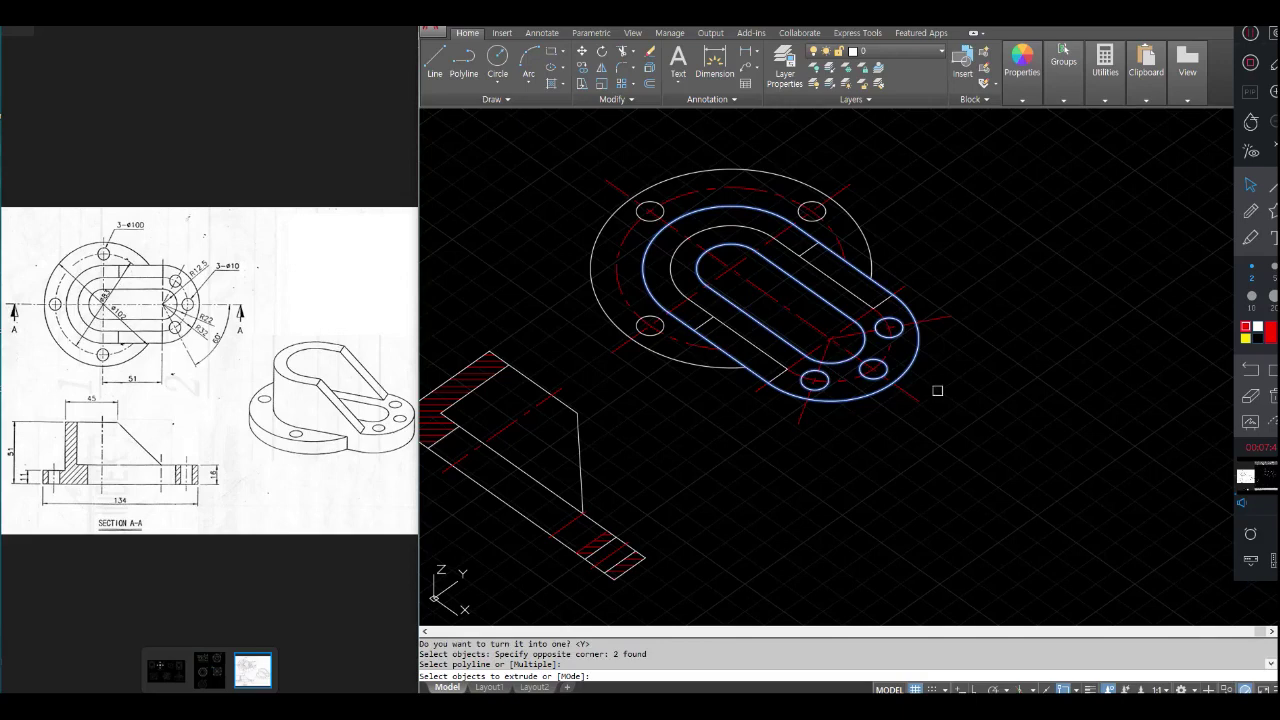
click(216, 507)
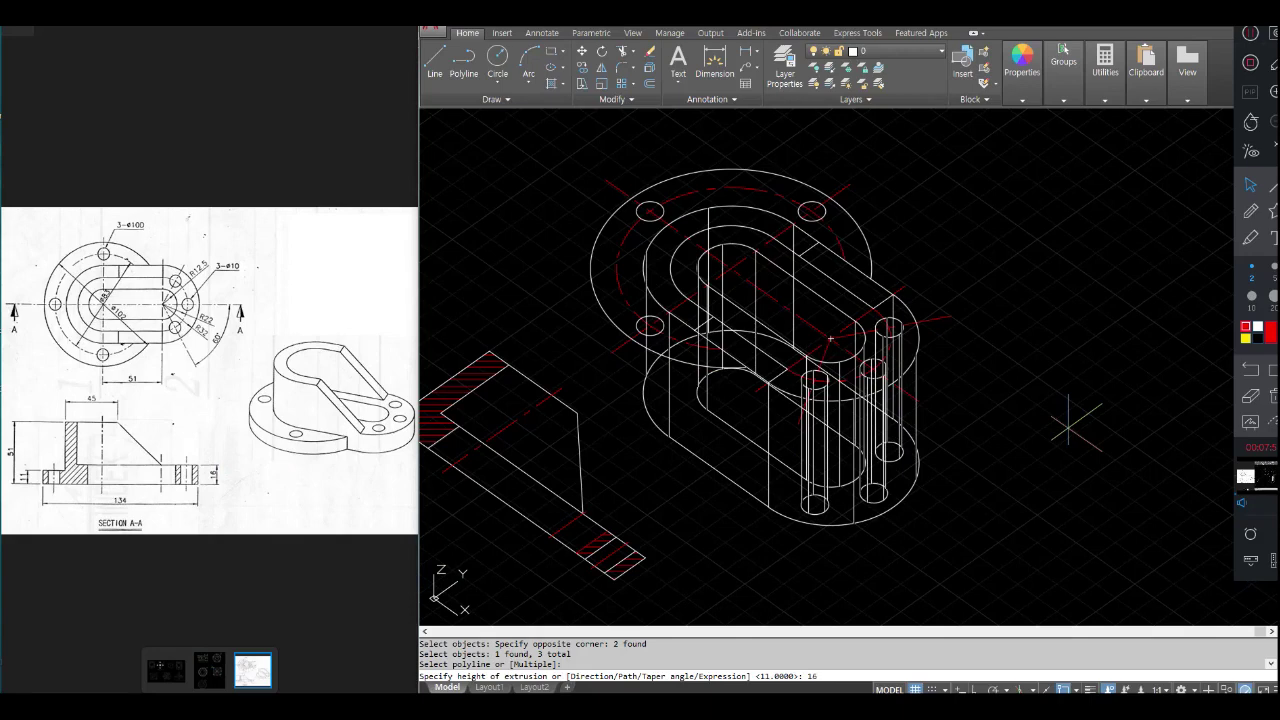
key(Return)
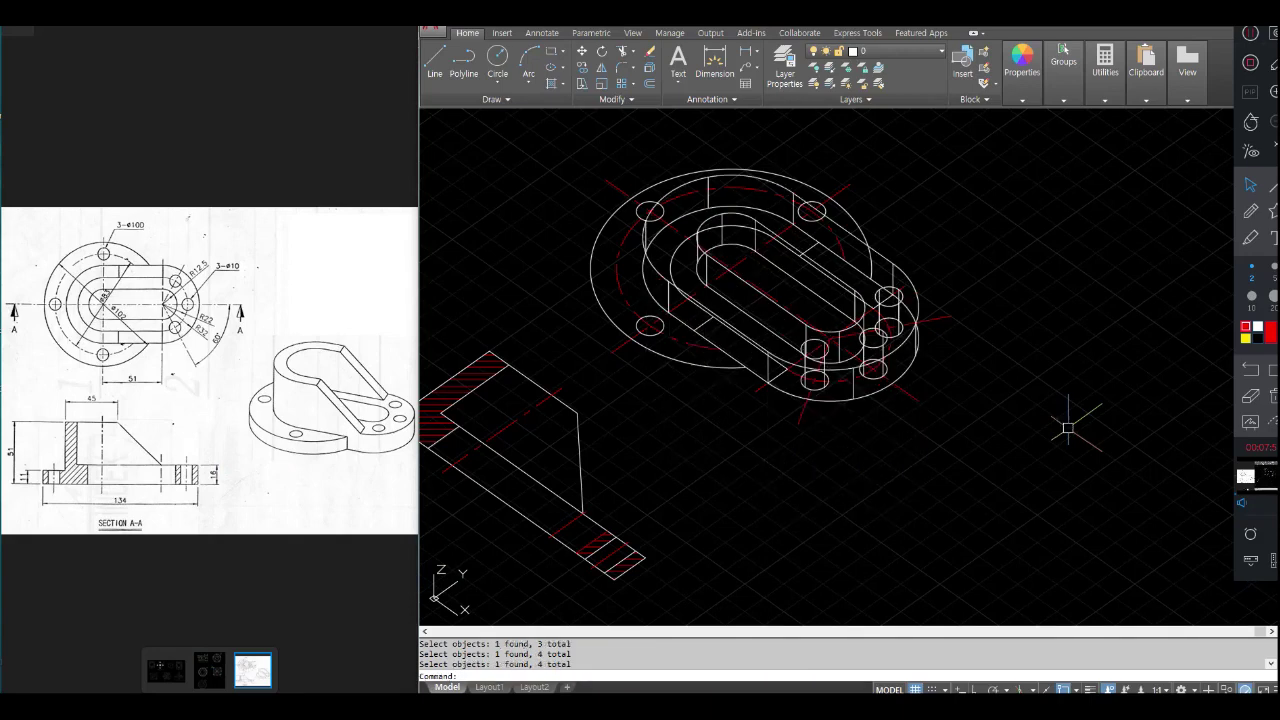
Unite the innermost slot solid and the three small end-hole cylinders into one solid.
key(Return)
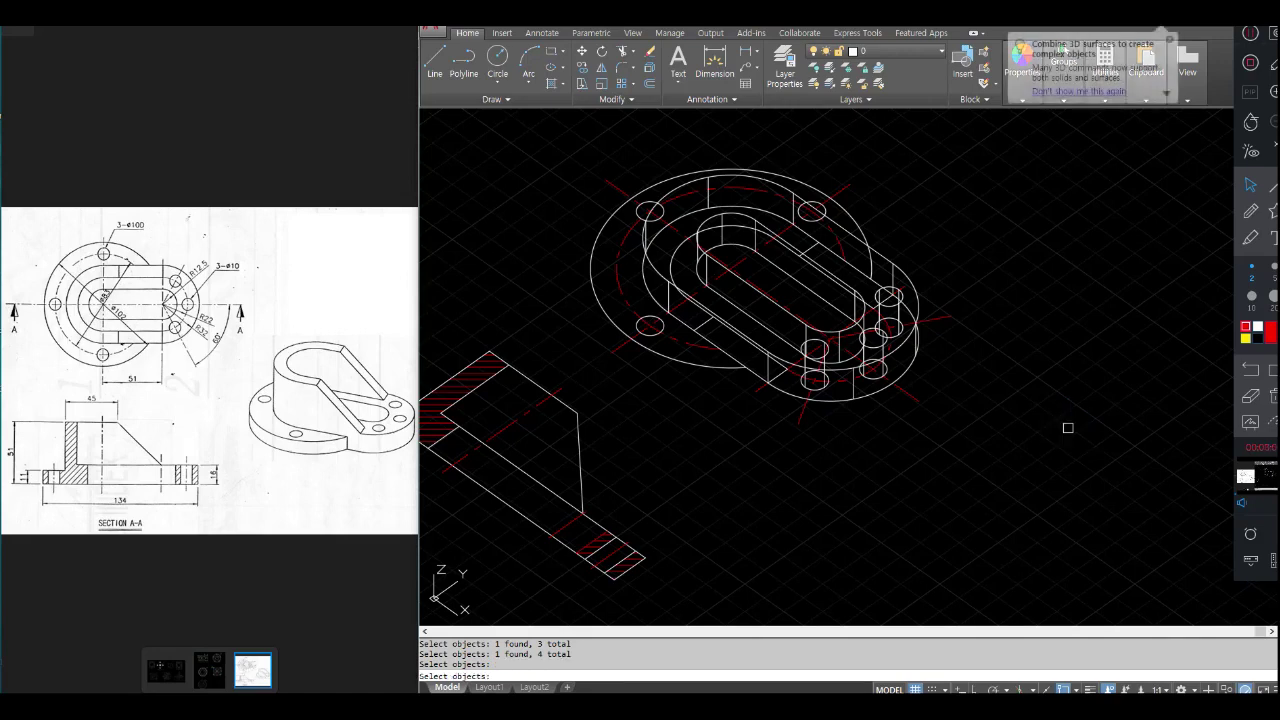
click(856, 292)
click(874, 287)
click(875, 380)
click(815, 385)
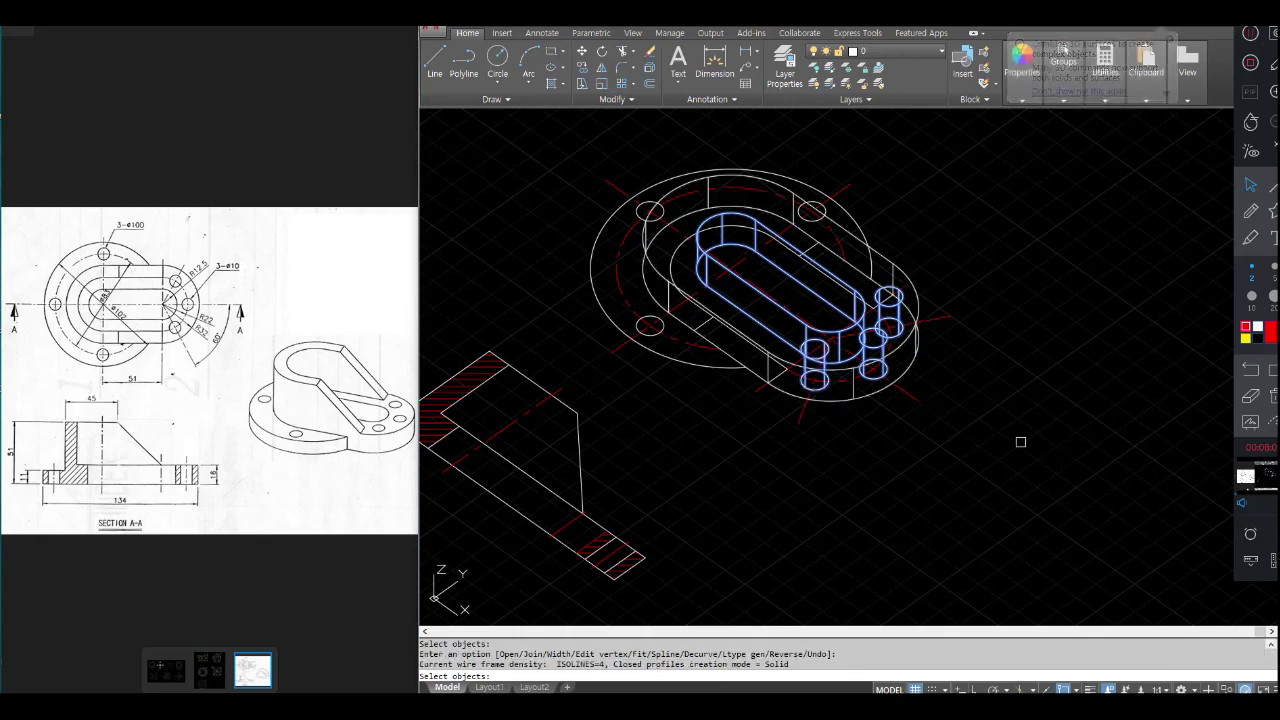
key(Return)
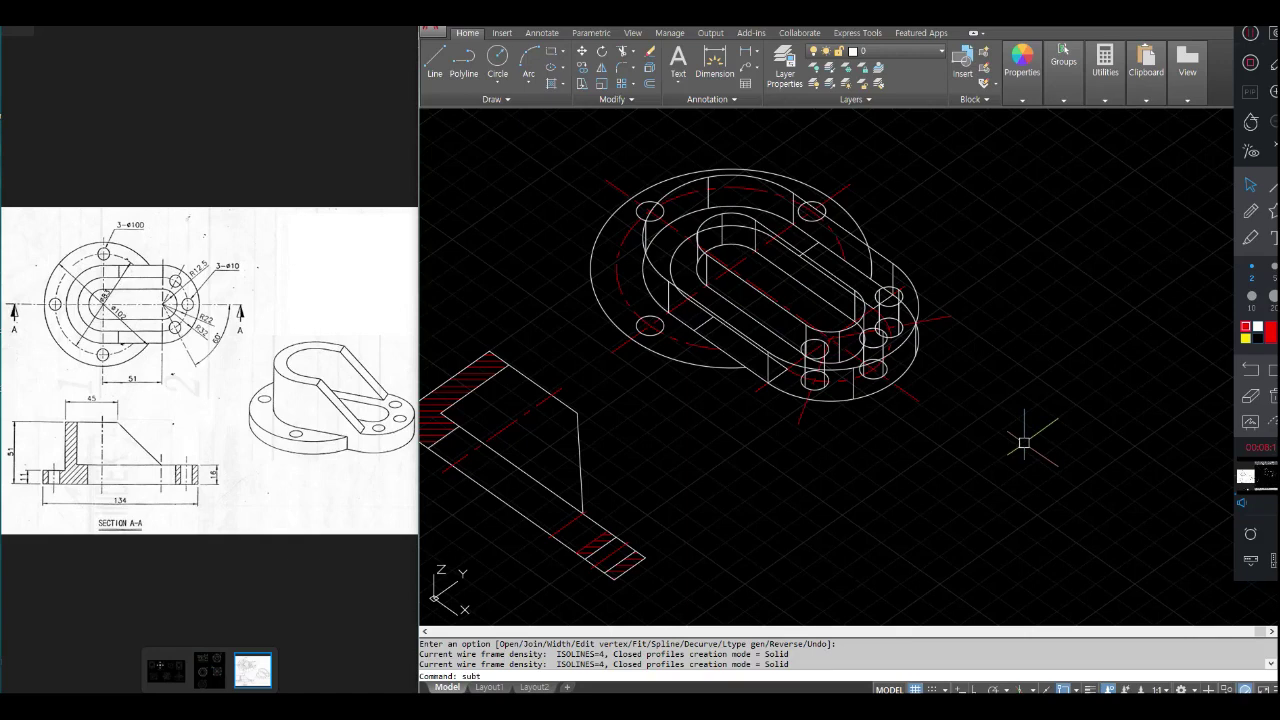
Subtract the united inner slot and end-hole solid from the outer slot solid.
text(subtrac)
key(Return)
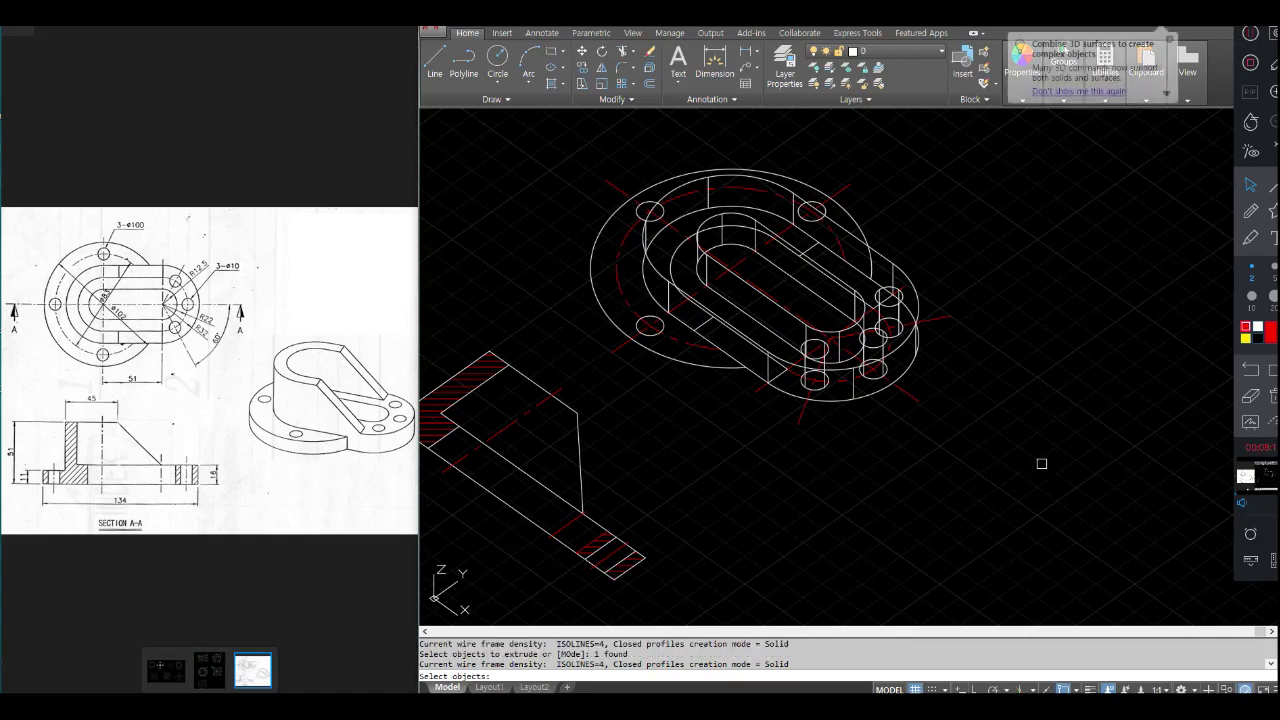
click(855, 396)
key(Return)
click(876, 378)
key(Return)
Move the slotted solid onto the extruded flange, aligning it by the matching centreline end point.
scroll(950, 420, down, 3)
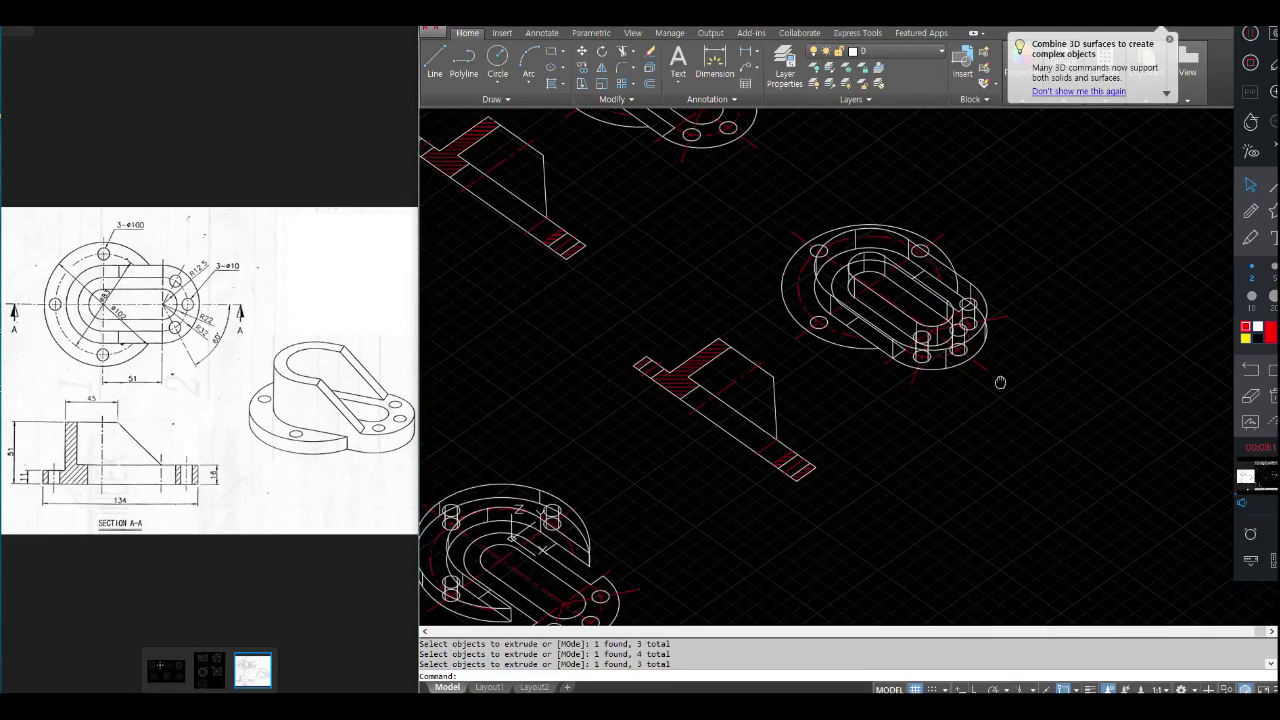
middle_drag(946, 411, 947, 390)
text(m)
key(Return)
click(950, 340)
key(Return)
click(992, 341)
middle_drag(992, 341, 1050, 263)
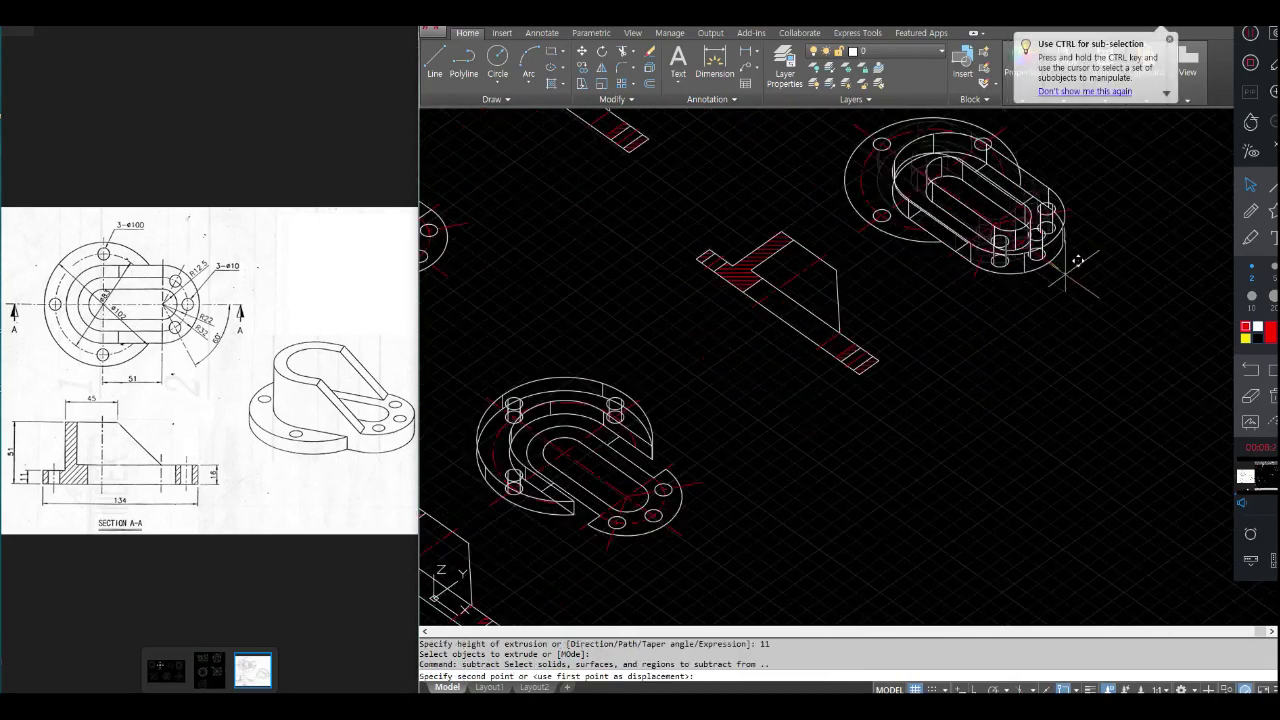
click(700, 522)
middle_drag(700, 522, 885, 509)
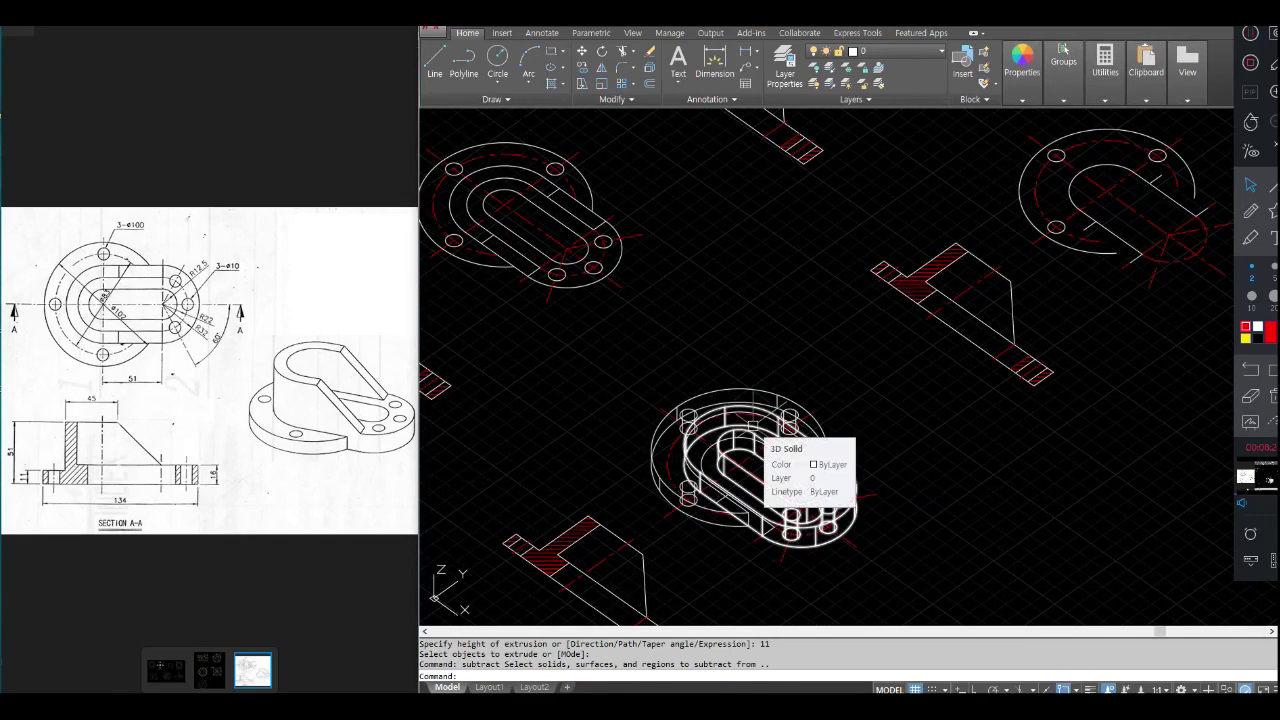
In the next untrimmed top view copy, trim the slot's straight edges beyond the two short cross lines, leaving a C-shaped wall outline.
scroll(757, 437, down, 4)
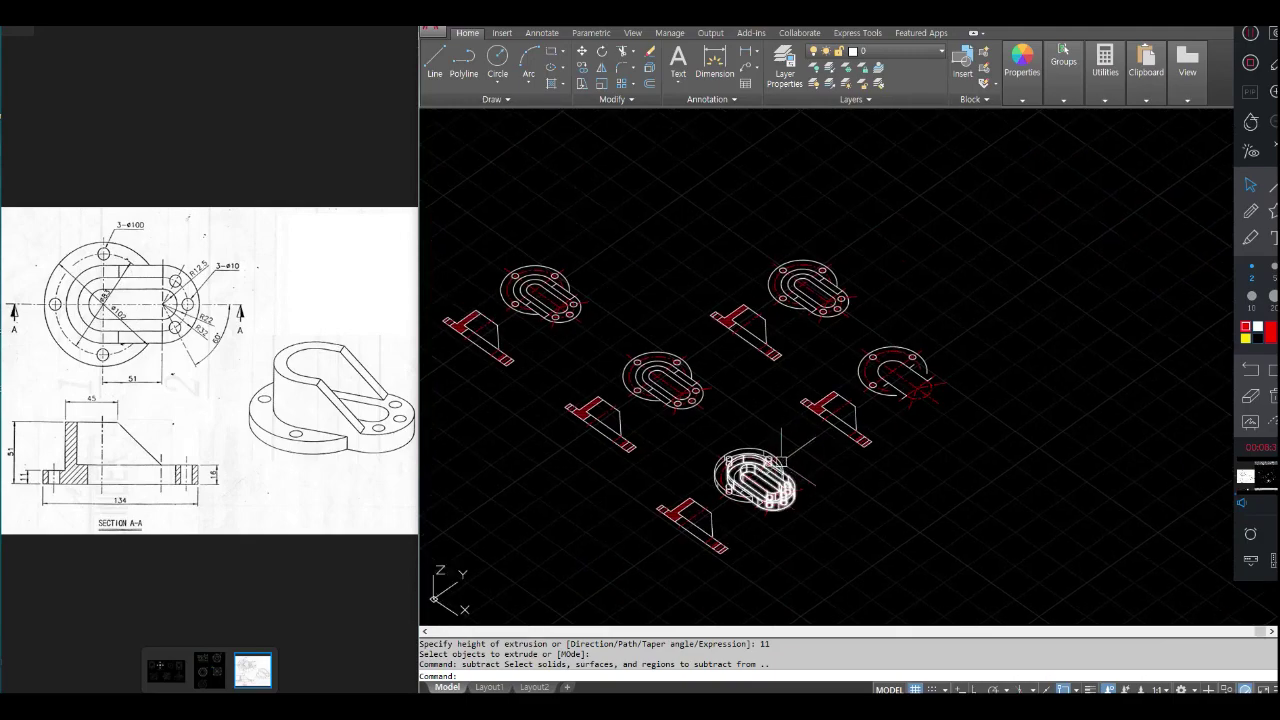
scroll(752, 287, up, 5)
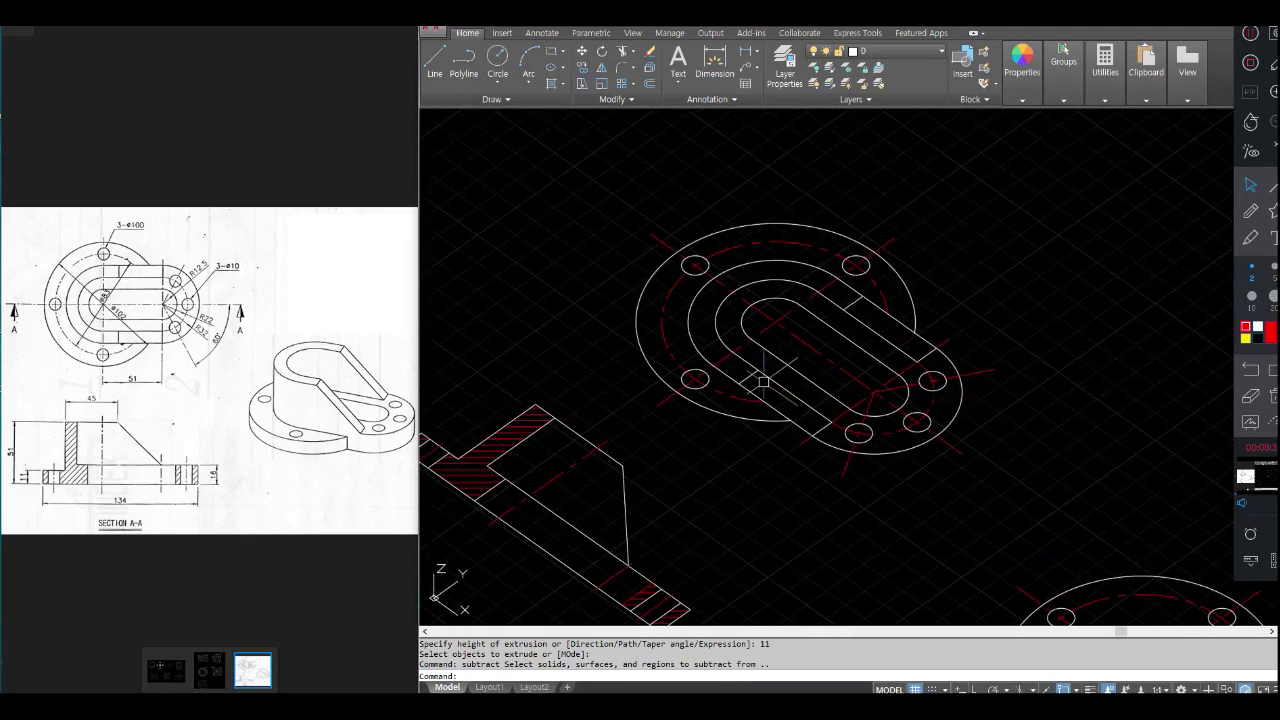
key(Return)
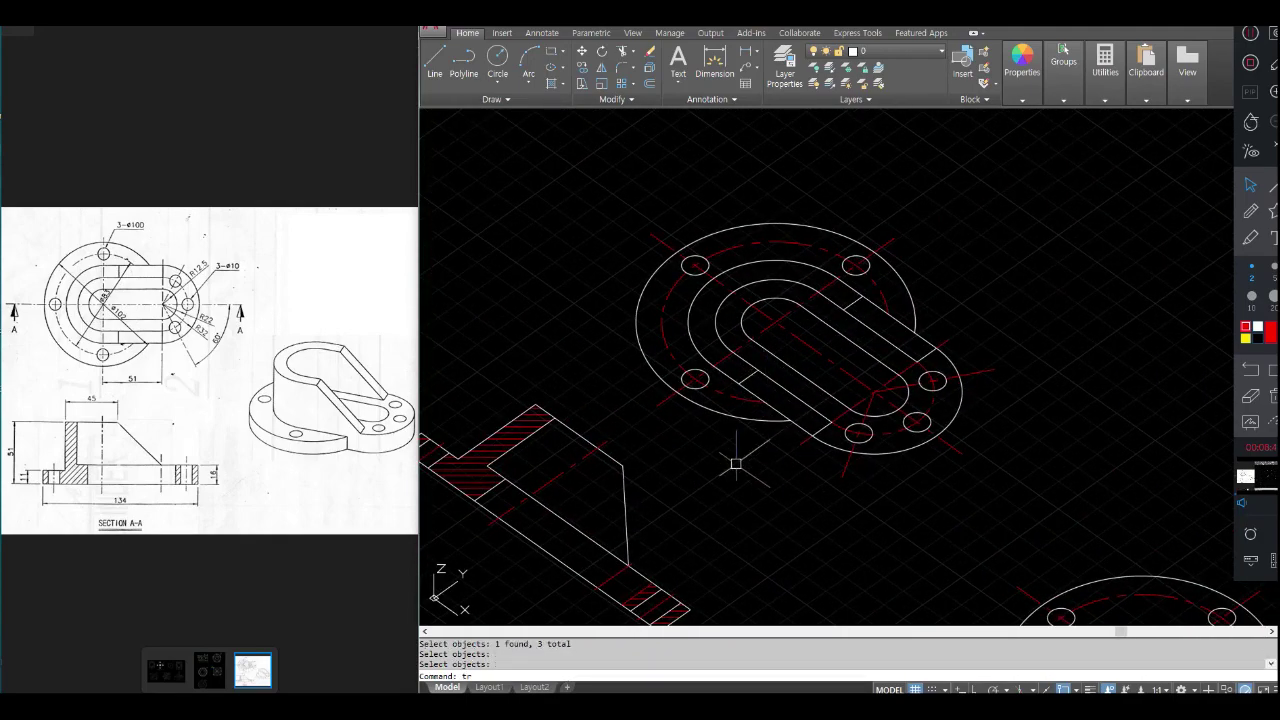
text(trim)
key(Return)
click(757, 377)
key(Return)
click(857, 314)
click(894, 322)
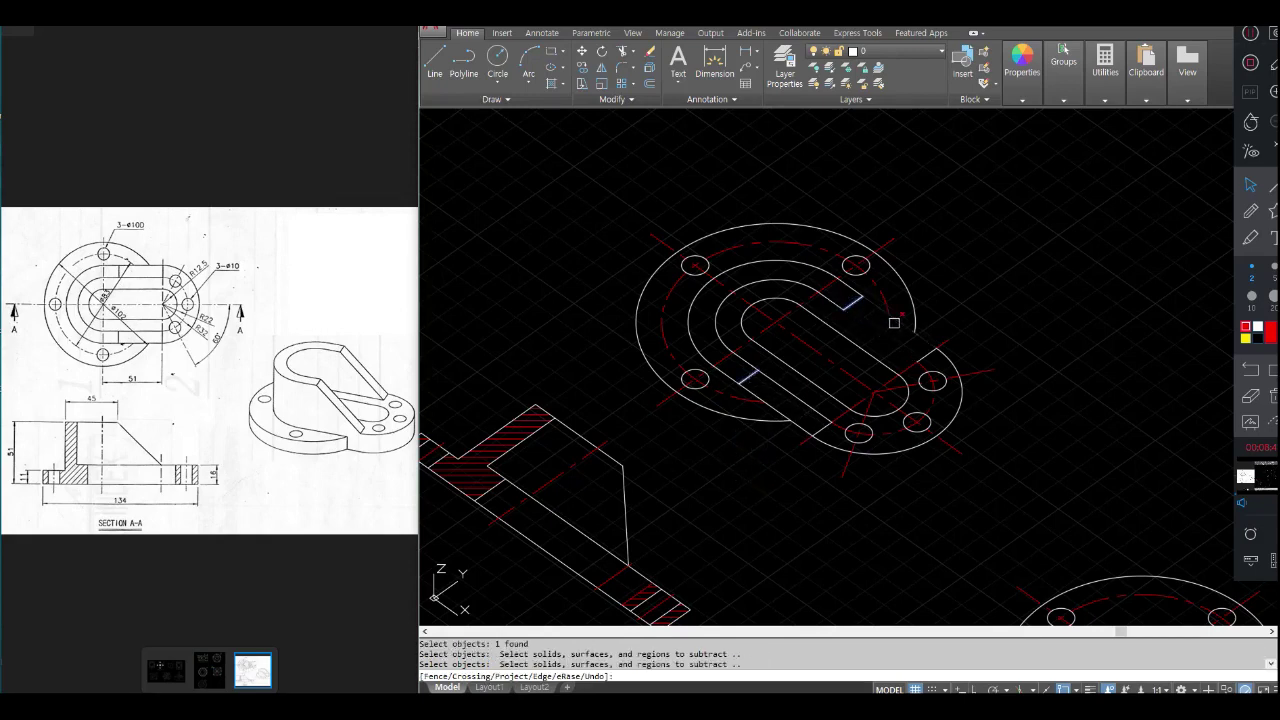
click(778, 382)
click(754, 388)
key(Return)
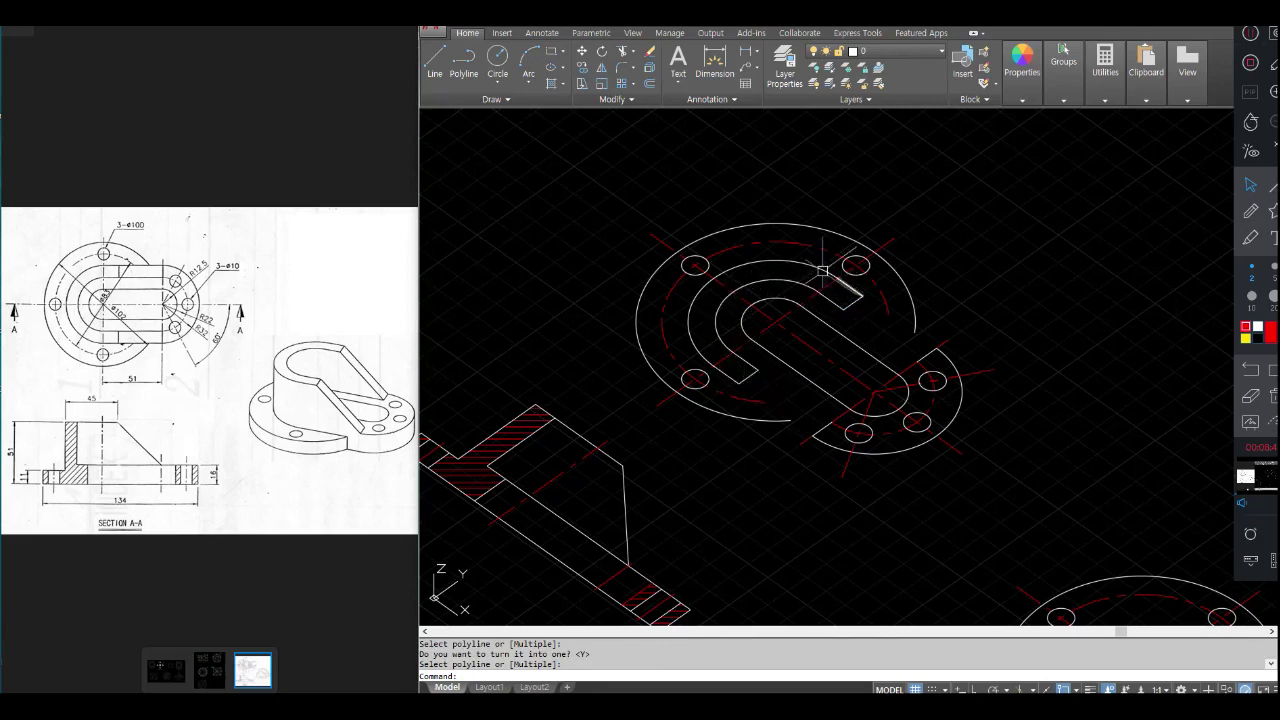
Join the C-shaped wall outline's arcs, straight edges and two short end lines into one closed polyline.
text(pedi)
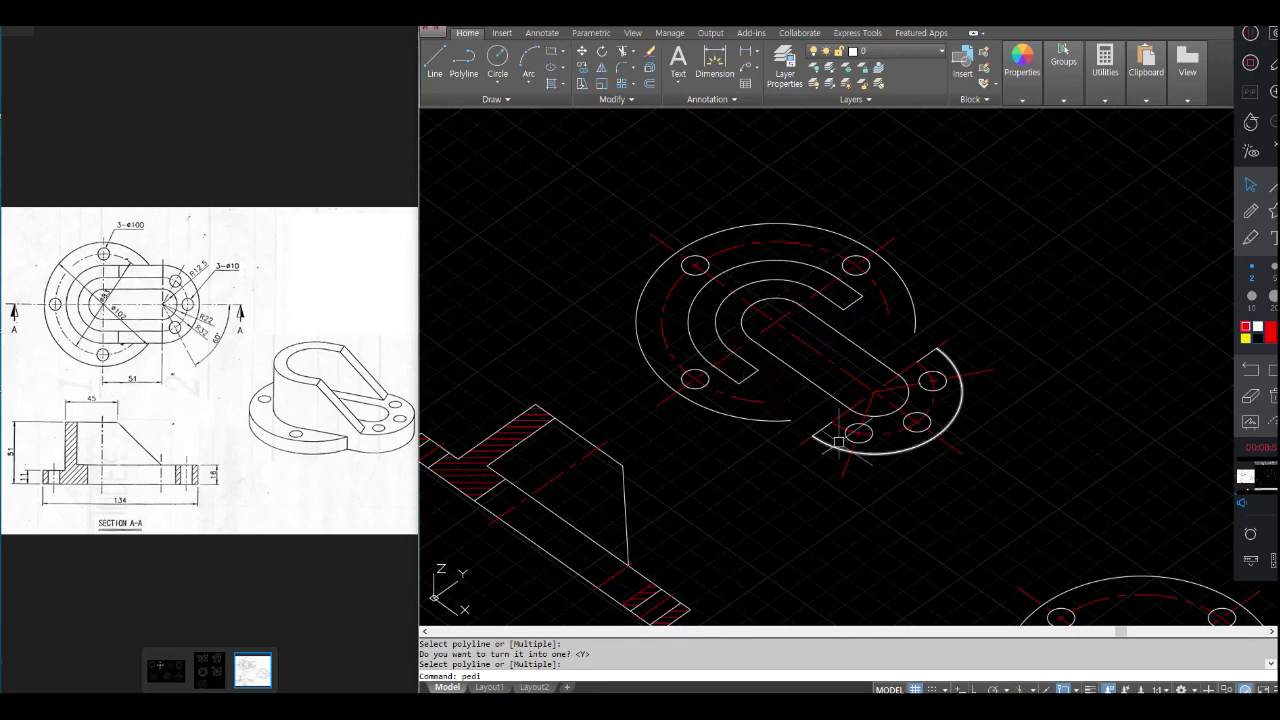
key(Return)
click(838, 440)
key(Return)
text(j)
key(Return)
click(835, 306)
key(Return)
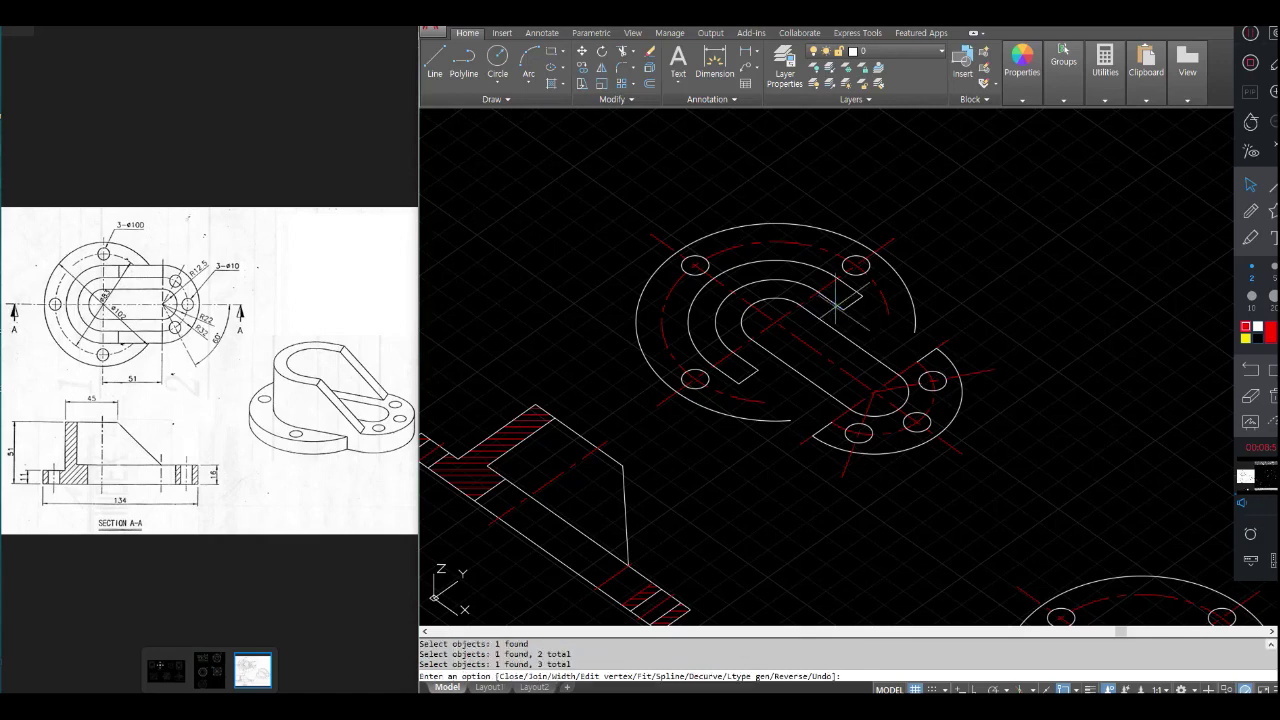
click(850, 295)
click(847, 290)
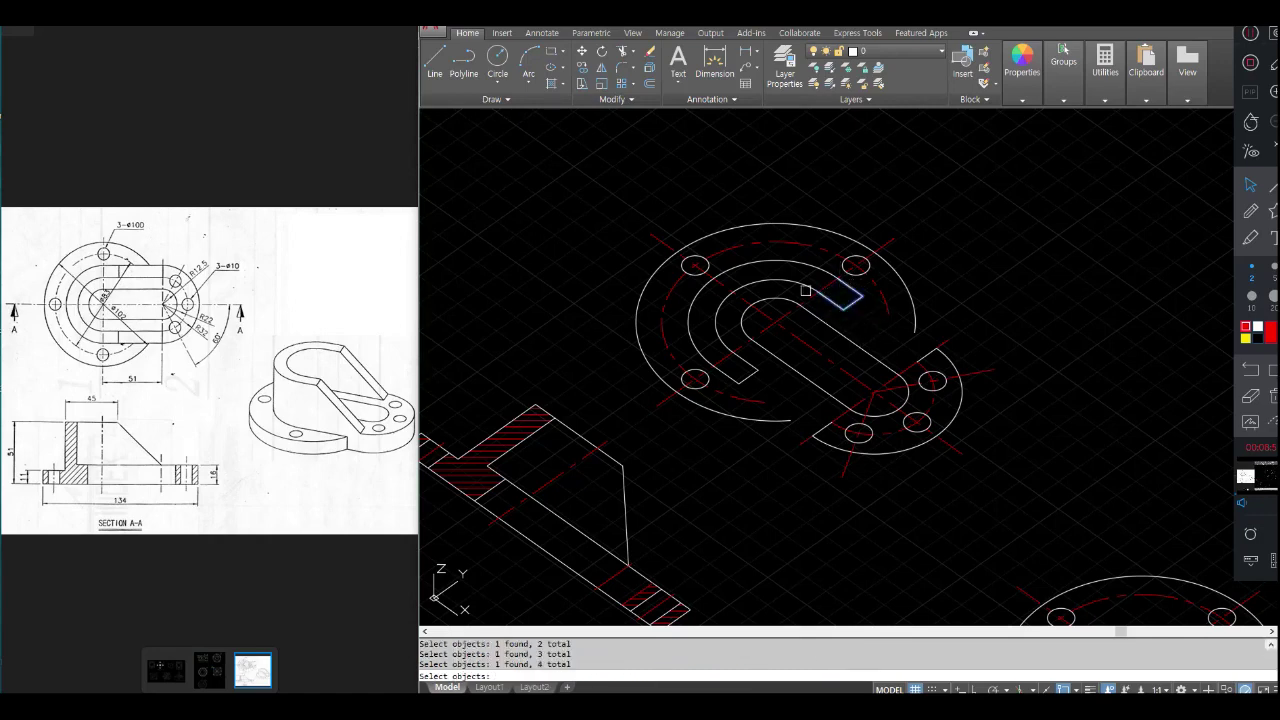
click(780, 261)
key(Return)
key(Return)
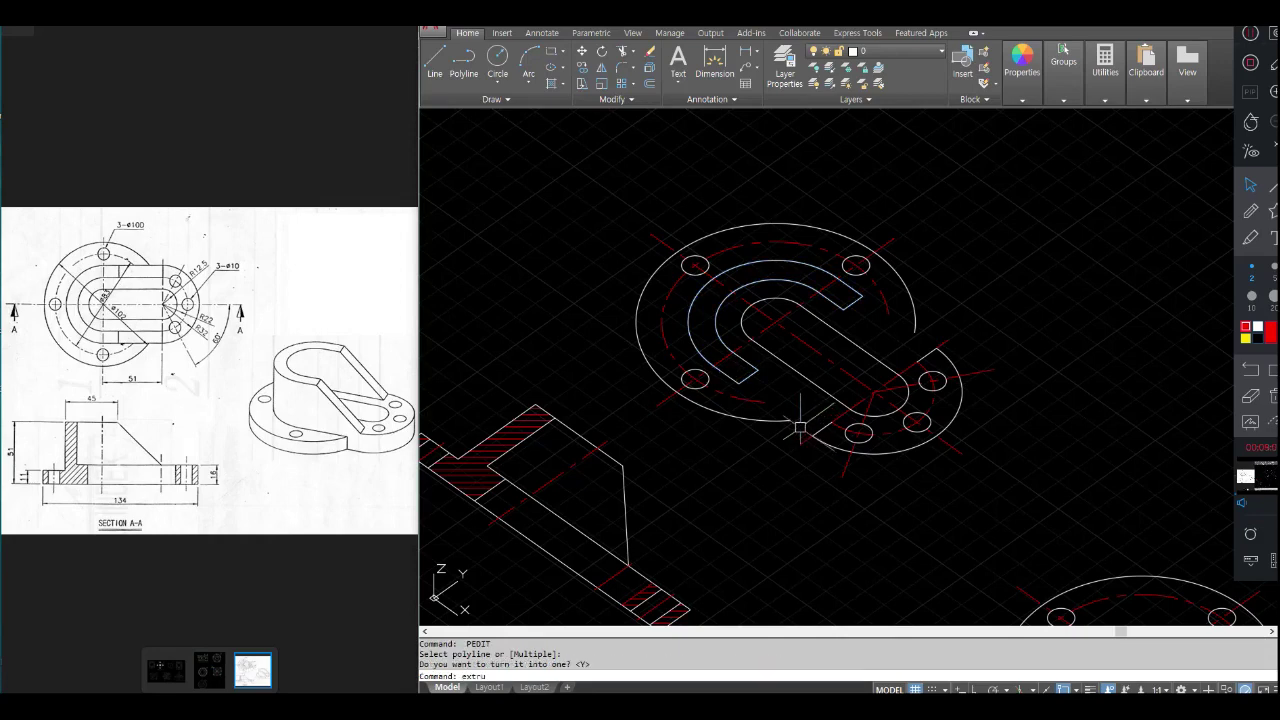
Extrude the C-shaped wall outline to a height of 51.
key(Return)
click(749, 373)
key(Return)
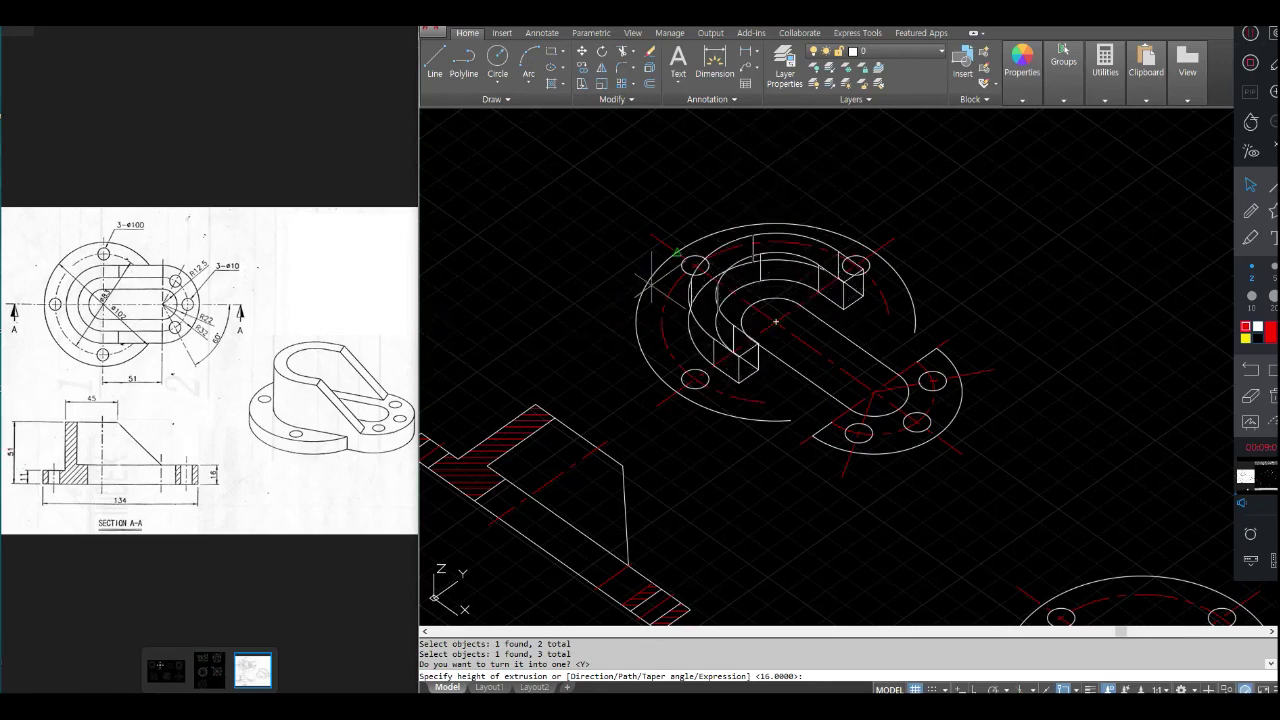
click(684, 297)
Move the C-shaped wall solid onto the flange and slotted base, aligning it by the matching centreline end point.
scroll(814, 496, down, 5)
middle_drag(814, 496, 798, 340)
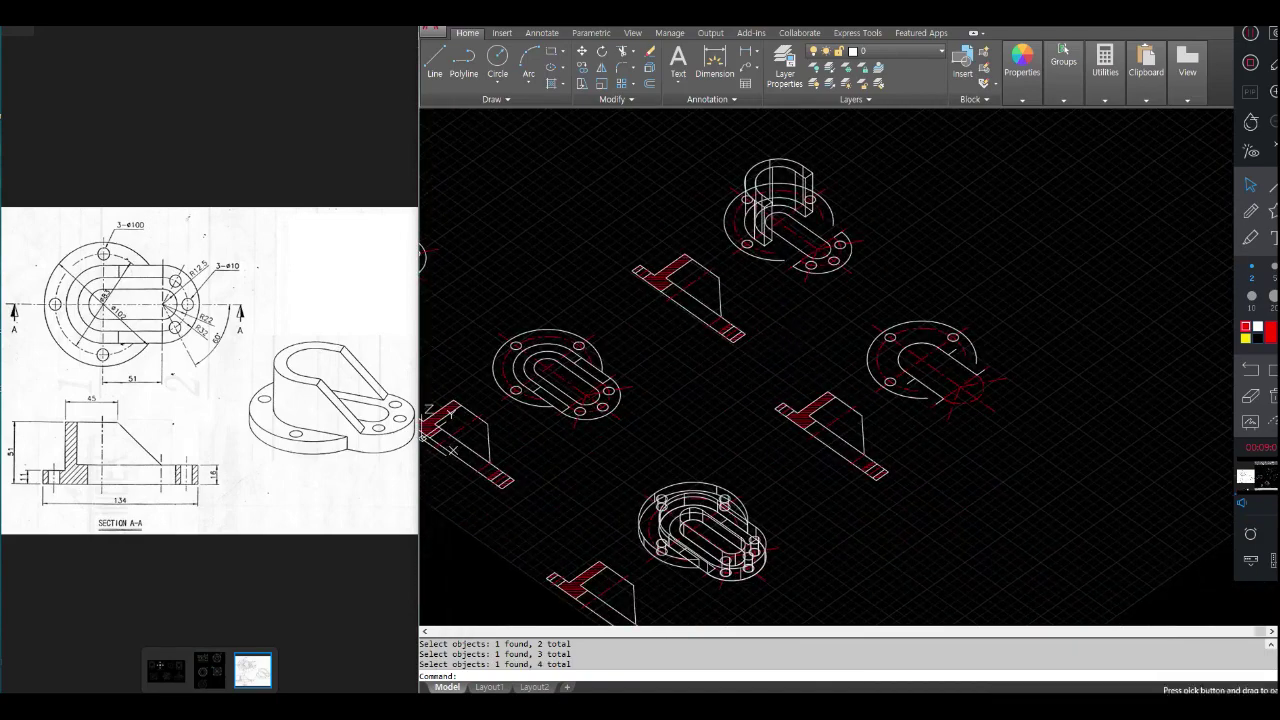
text(m)
key(space)
click(812, 178)
key(space)
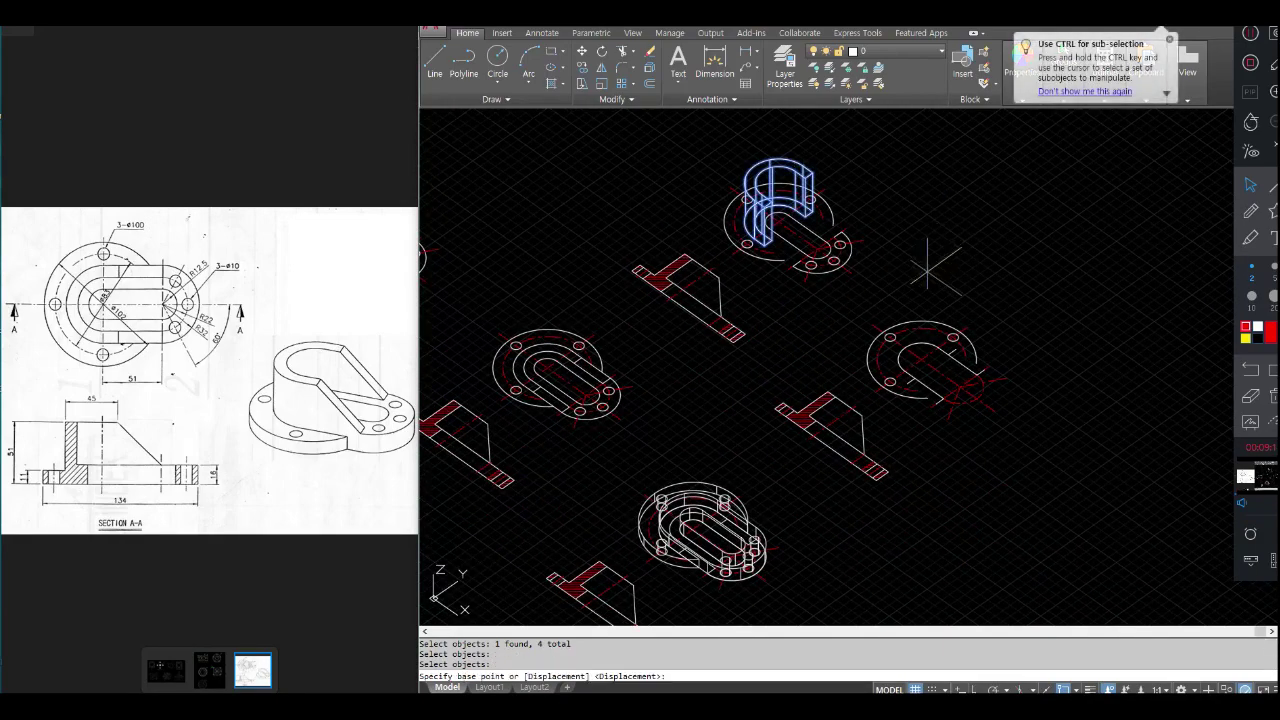
click(851, 272)
scroll(800, 480, up, 5)
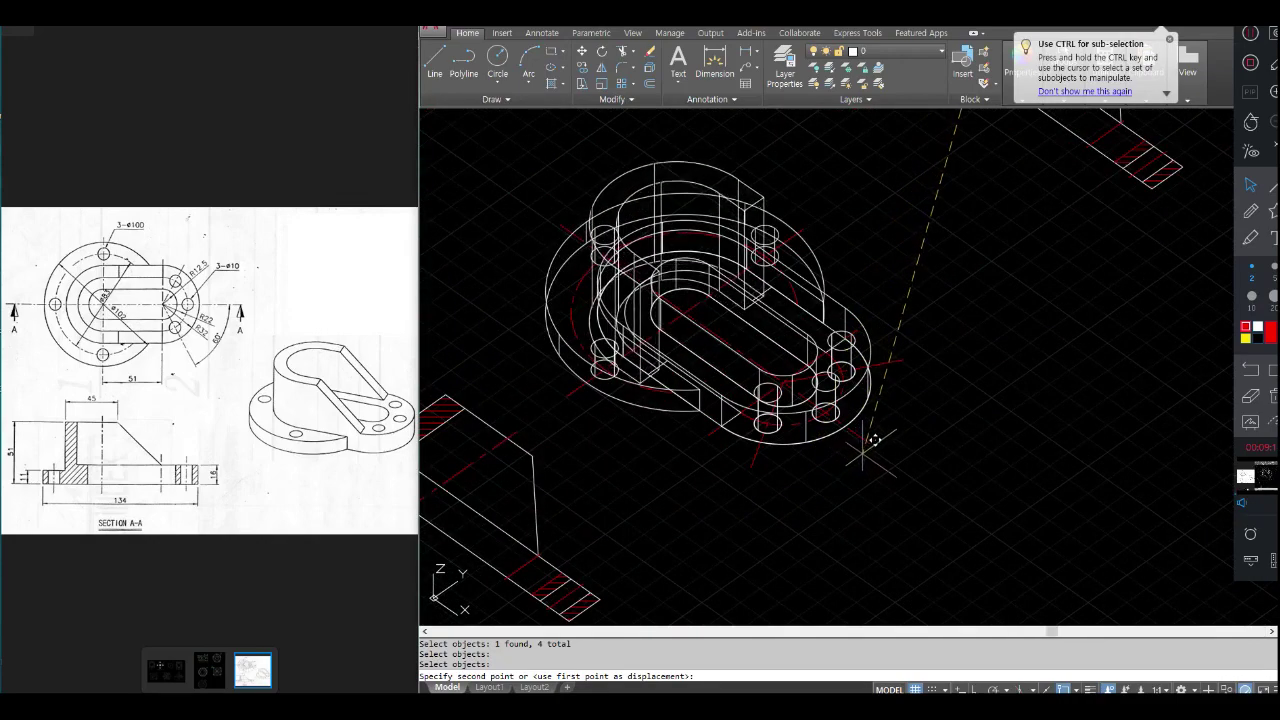
click(871, 442)
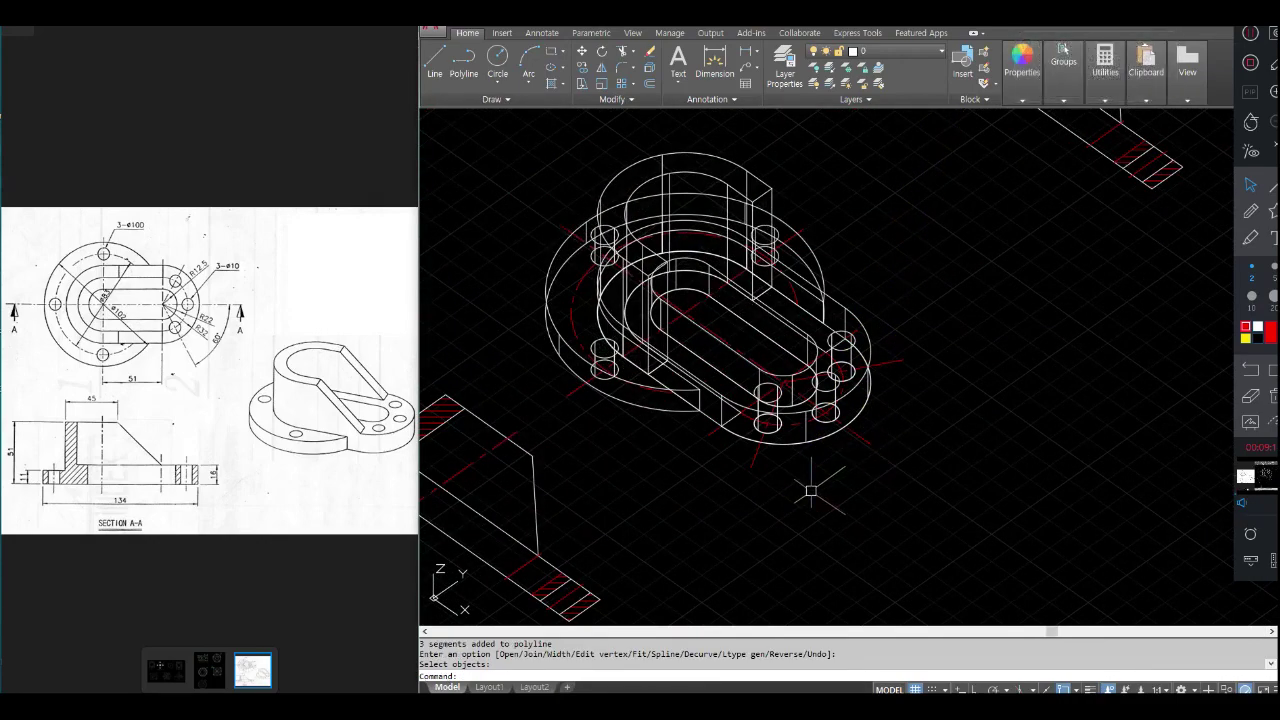
Shade the assembled model.
middle_drag(838, 501, 866, 516)
text(shade)
key(Return)
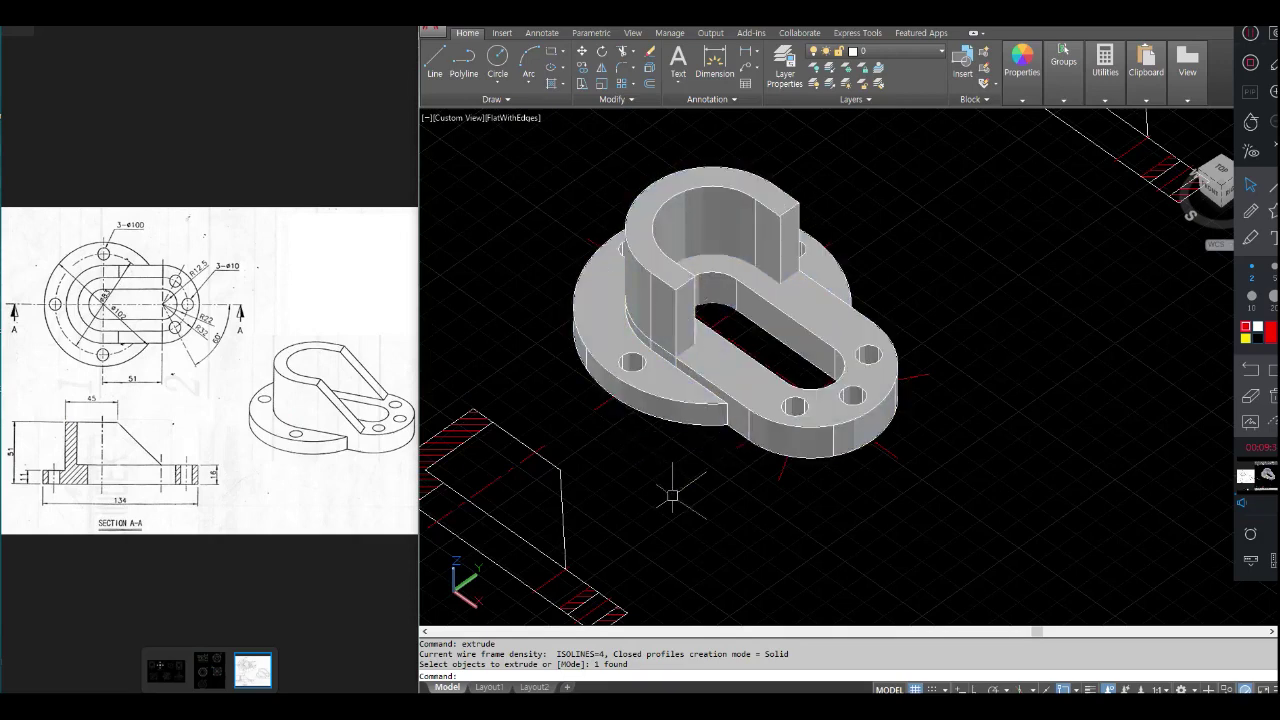
Unite the flange, the slotted base and the C-shaped wall into a single solid.
key(Return)
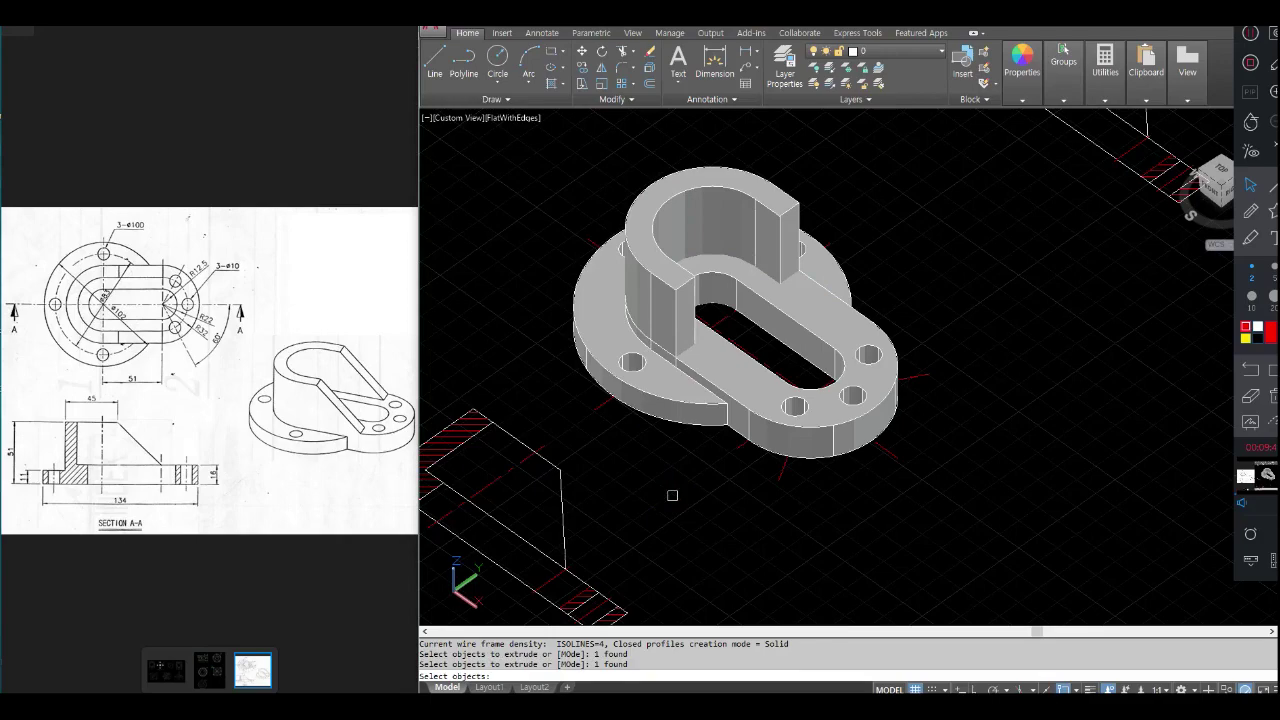
click(932, 510)
click(672, 250)
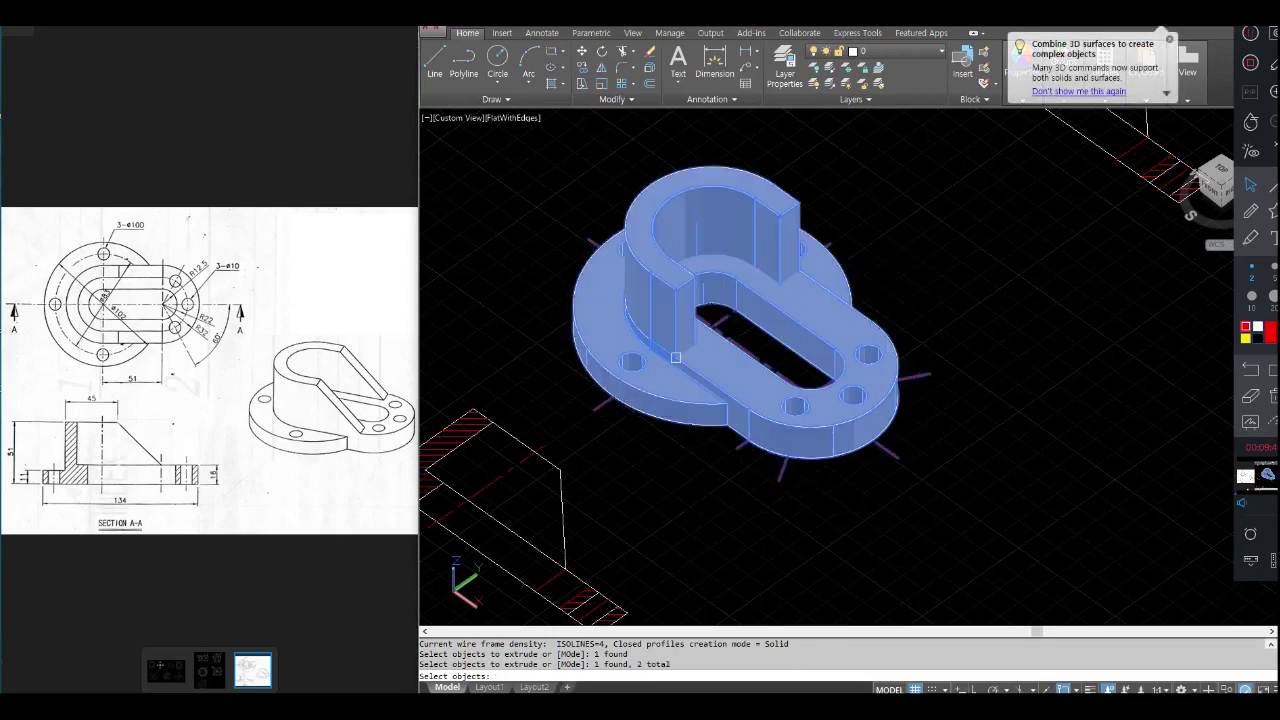
scroll(676, 357, up, 2)
key(Return)
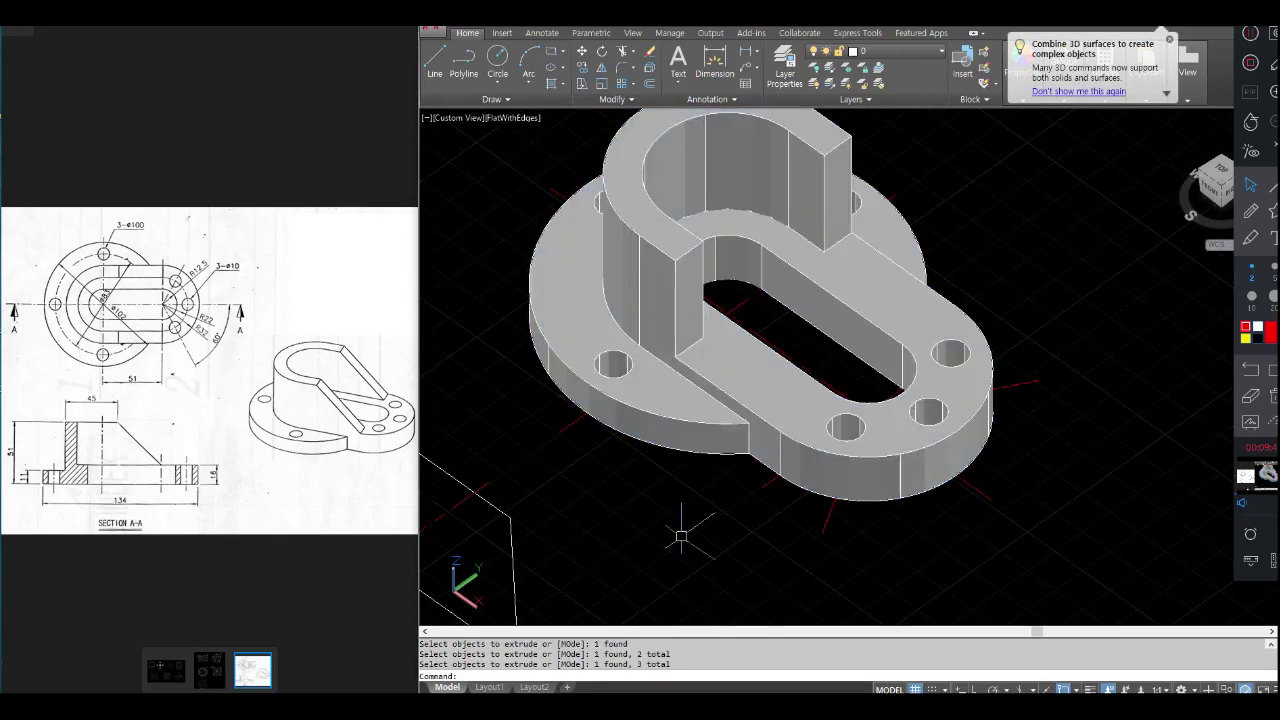
scroll(685, 500, down, 5)
scroll(697, 477, up, 2)
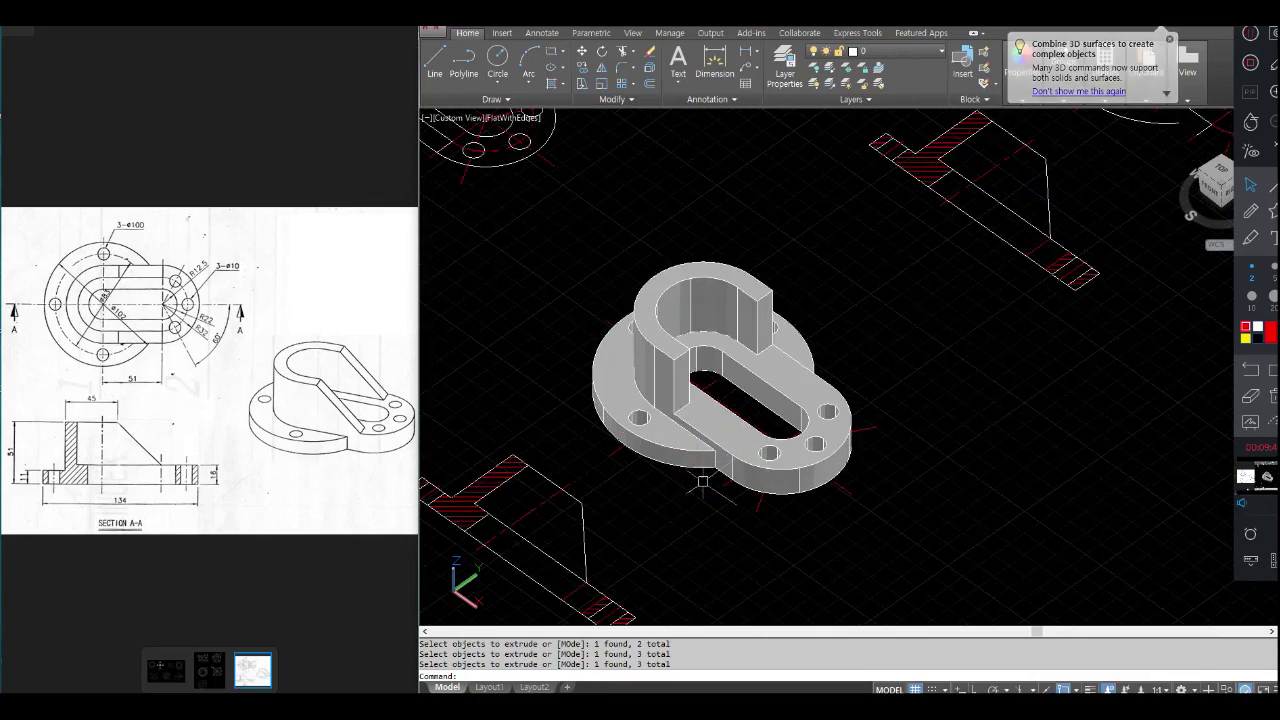
middle_drag(700, 514, 757, 420)
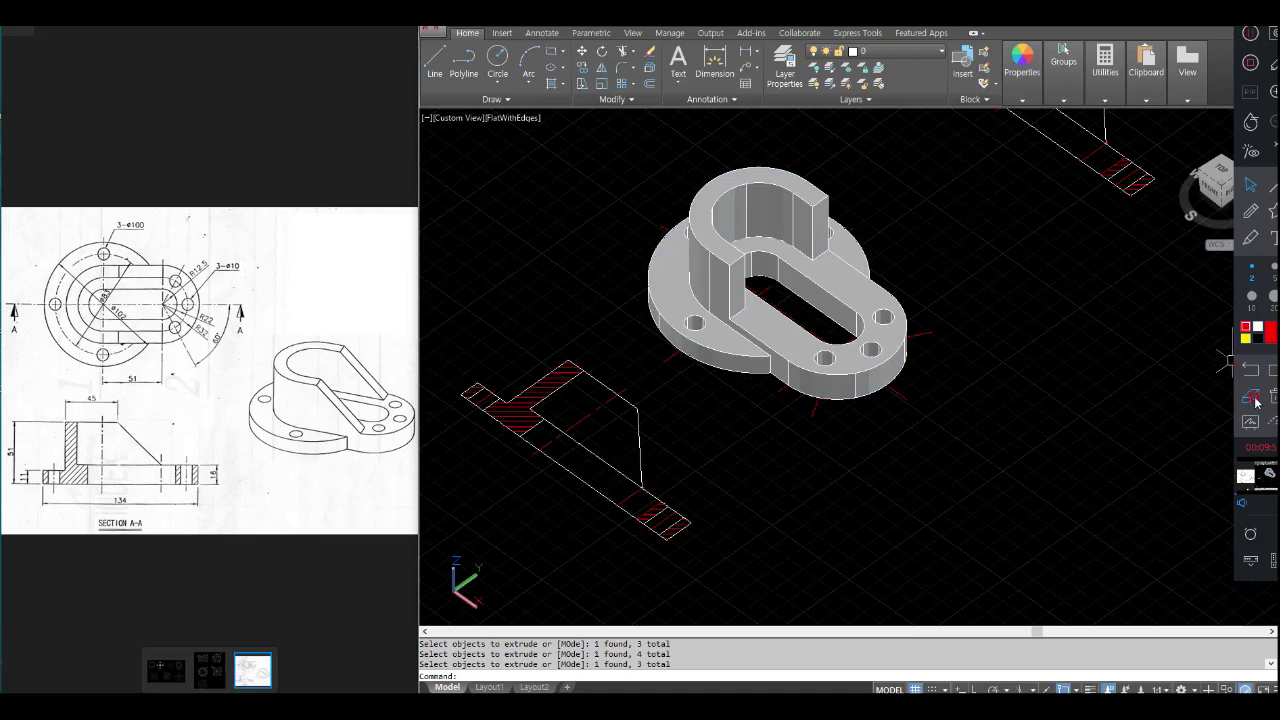
click(1250, 237)
mouse_move(315, 382)
mouse_down()
mouse_move(330, 432)
mouse_move(326, 389)
mouse_up()
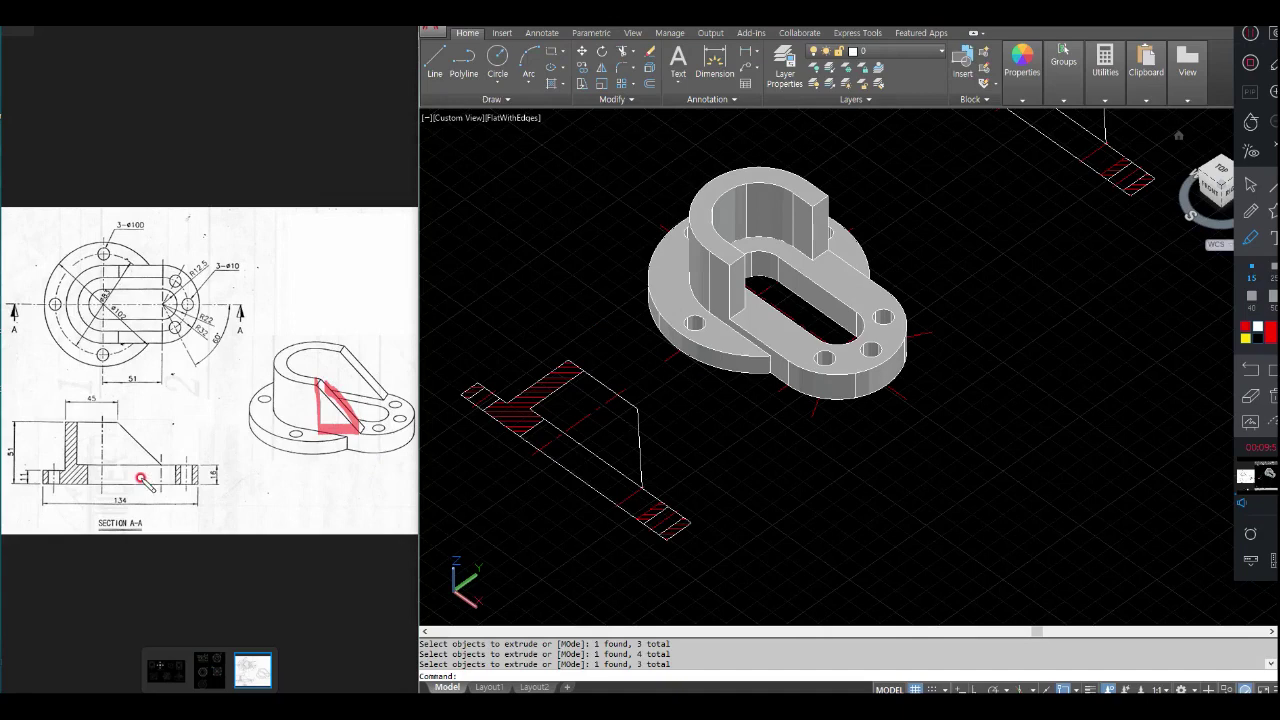
drag(150, 460, 117, 427)
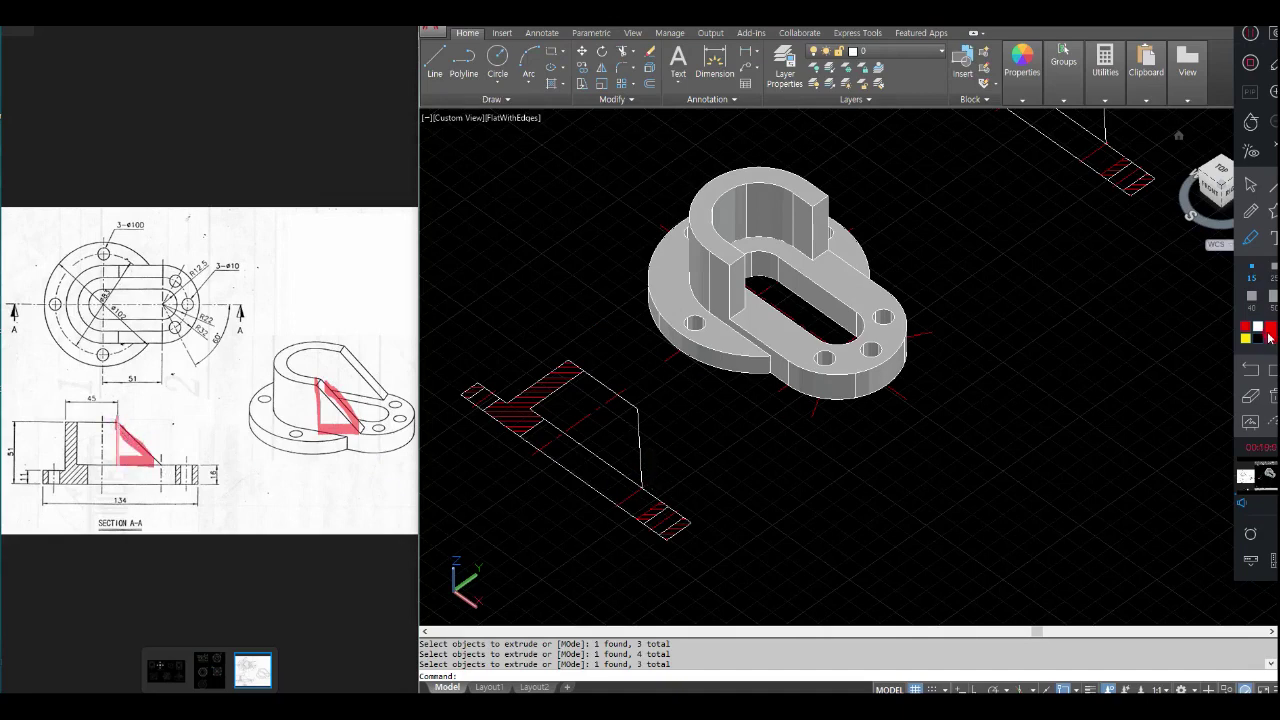
click(1247, 398)
Draw a closed triangular polyline under the sloped edge of the section view beside the model.
scroll(536, 475, up, 2)
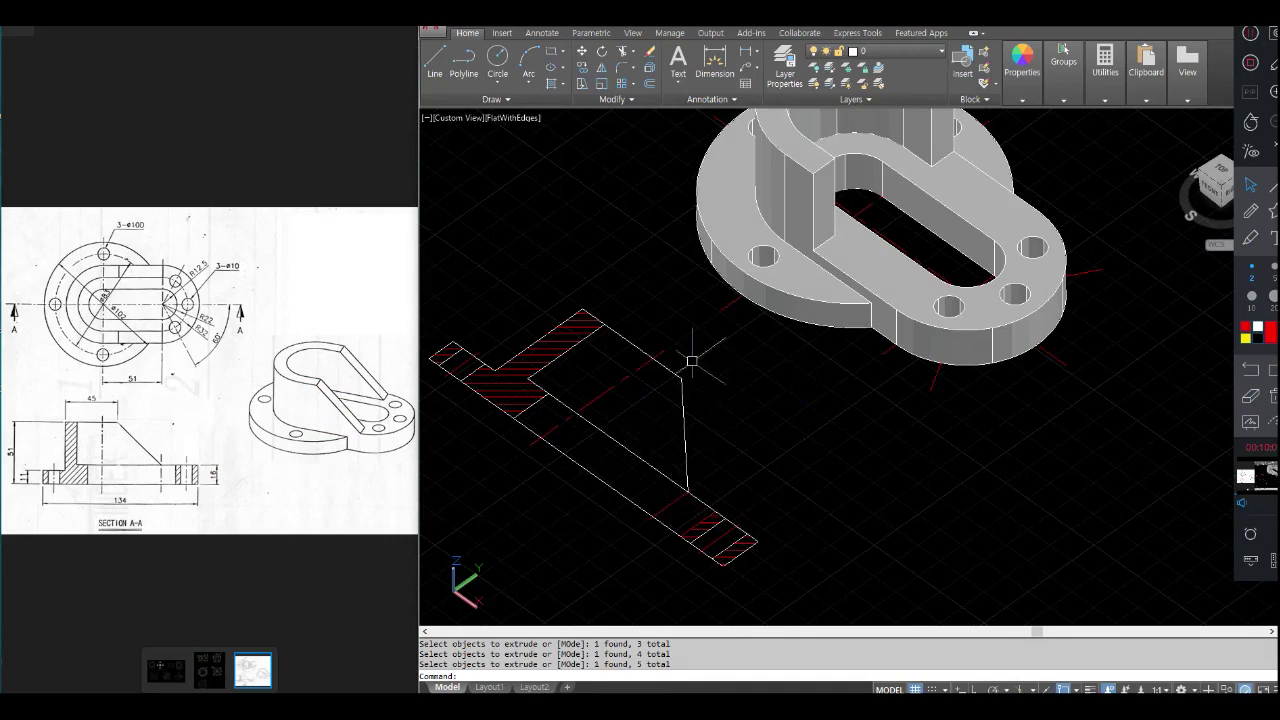
key(Return)
click(688, 490)
text(p)
key(Return)
click(616, 438)
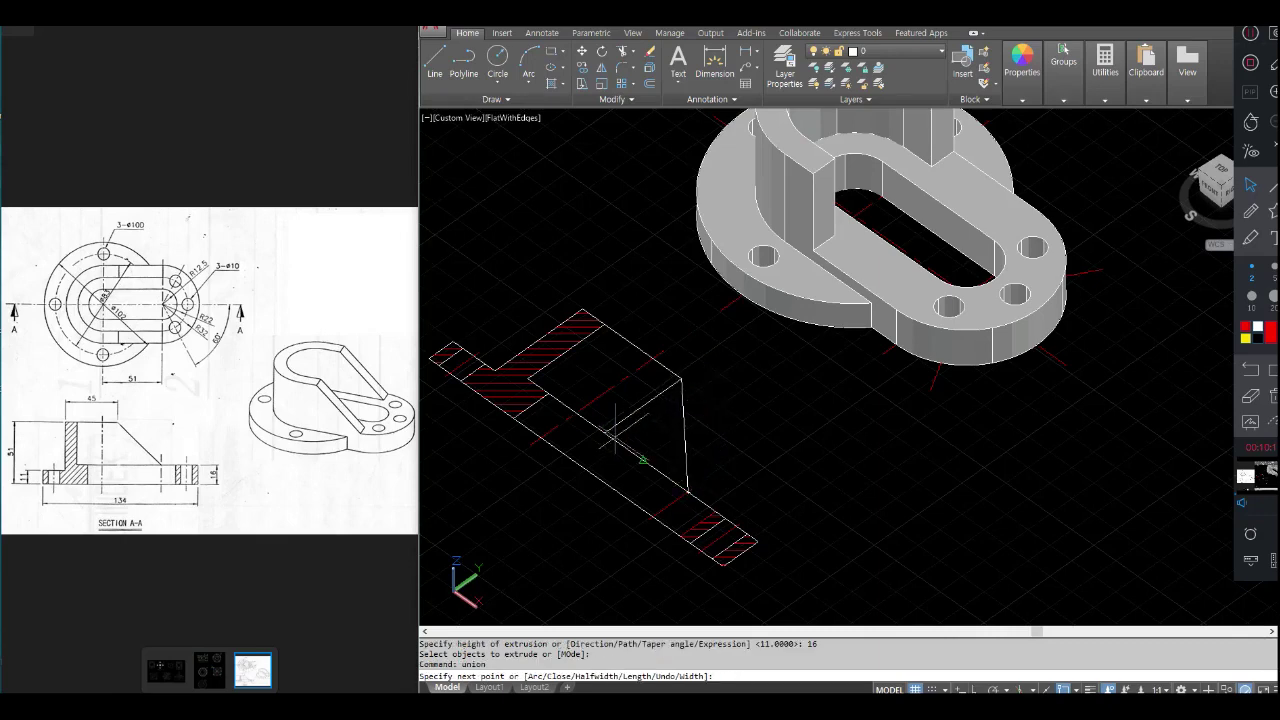
click(688, 492)
key(Return)
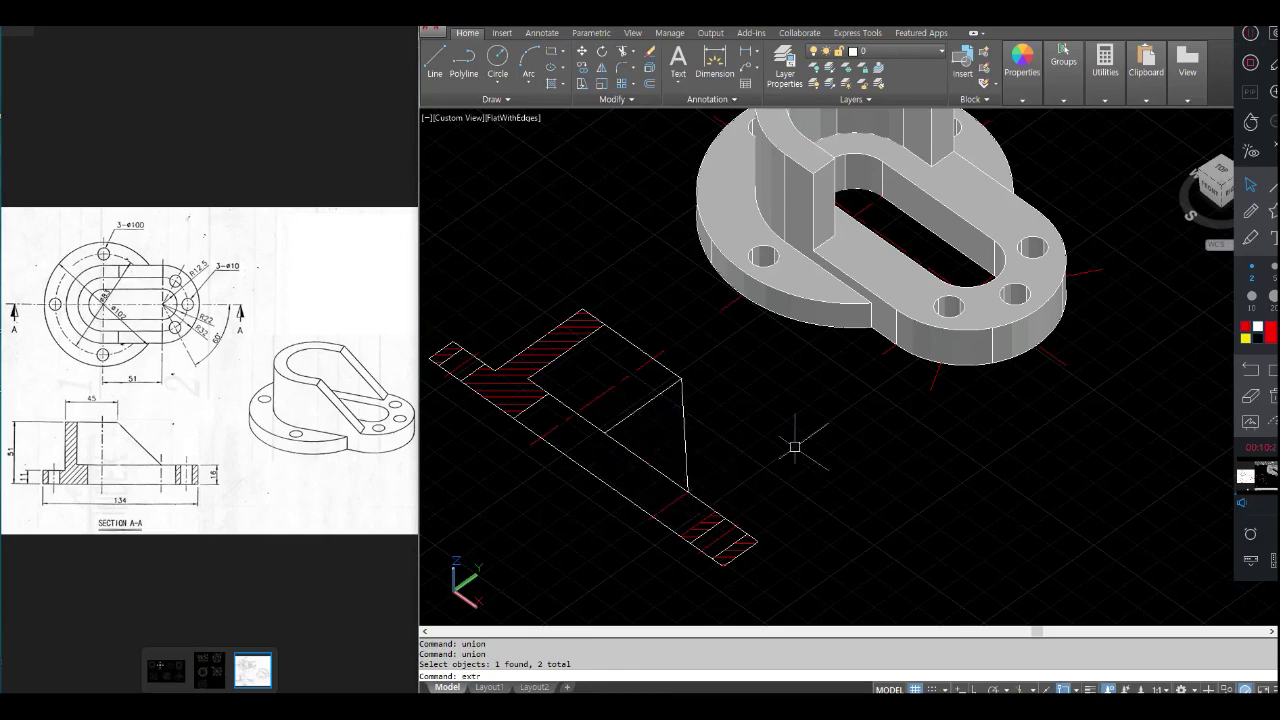
Extrude the triangular rib profile to a height of 10.
text(extrude)
key(Return)
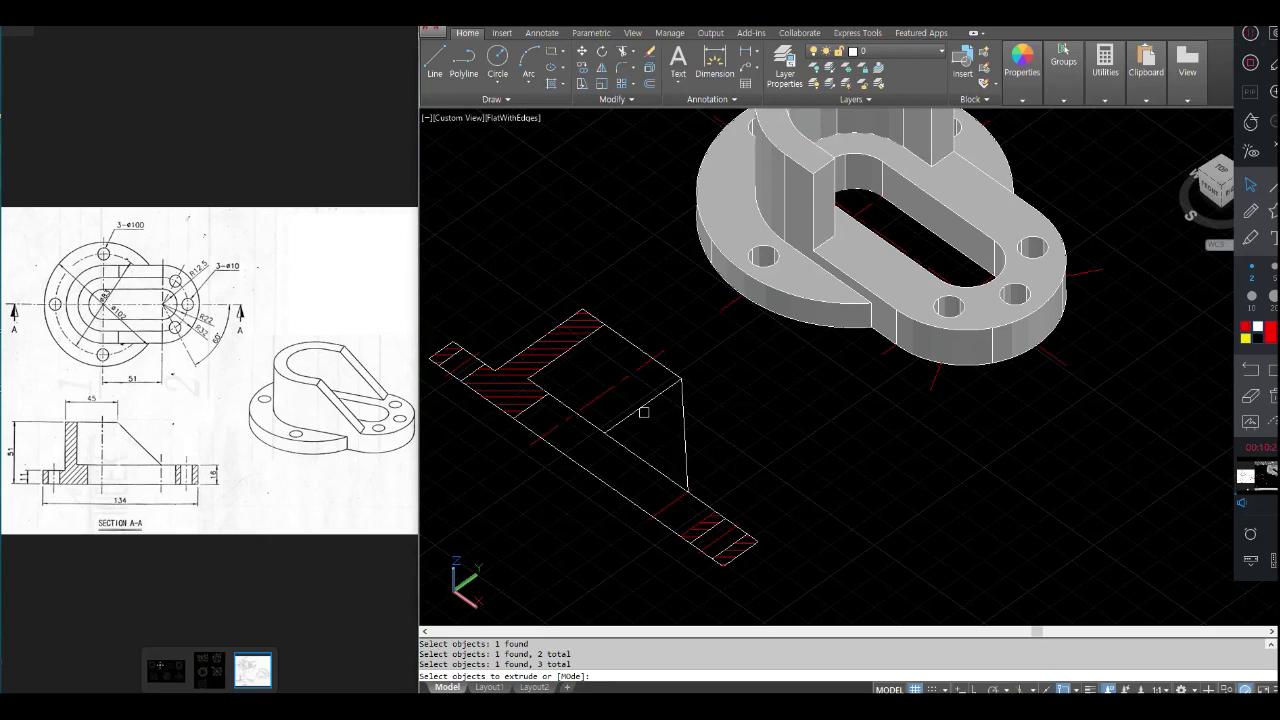
click(644, 410)
key(Return)
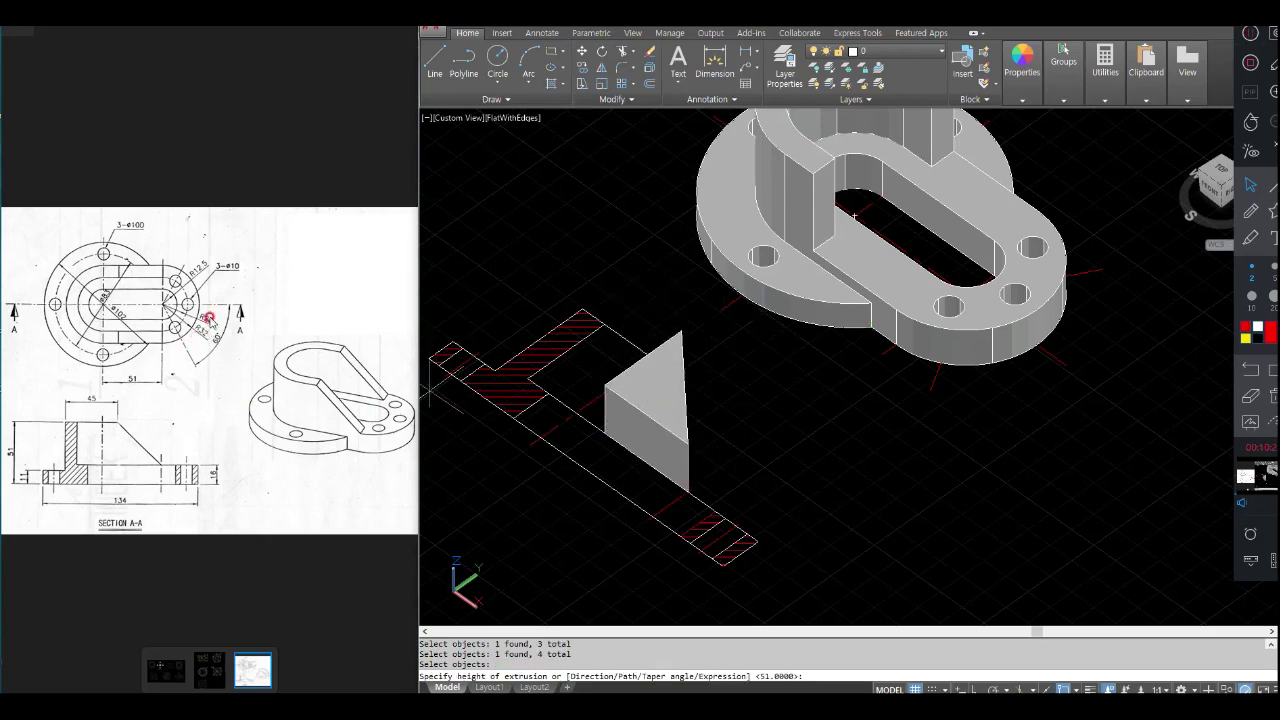
text(10)
key(Return)
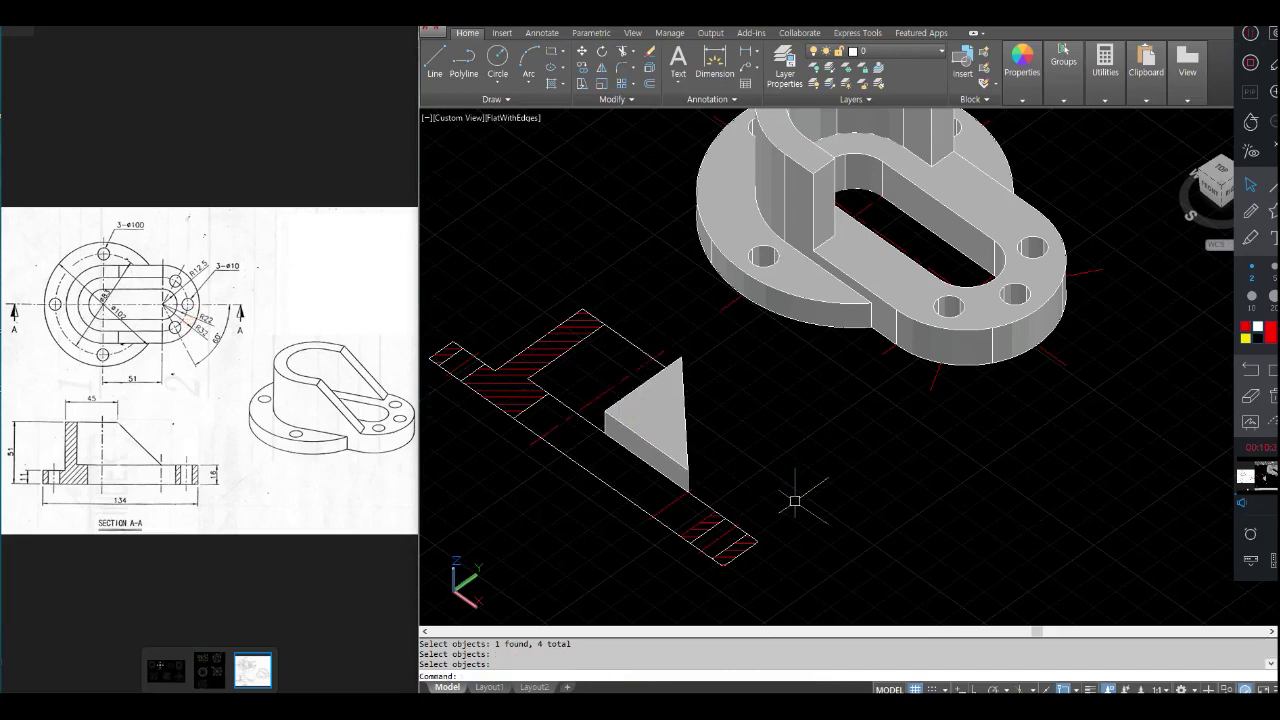
scroll(791, 500, down, 2)
text(subtract)
key(Return)
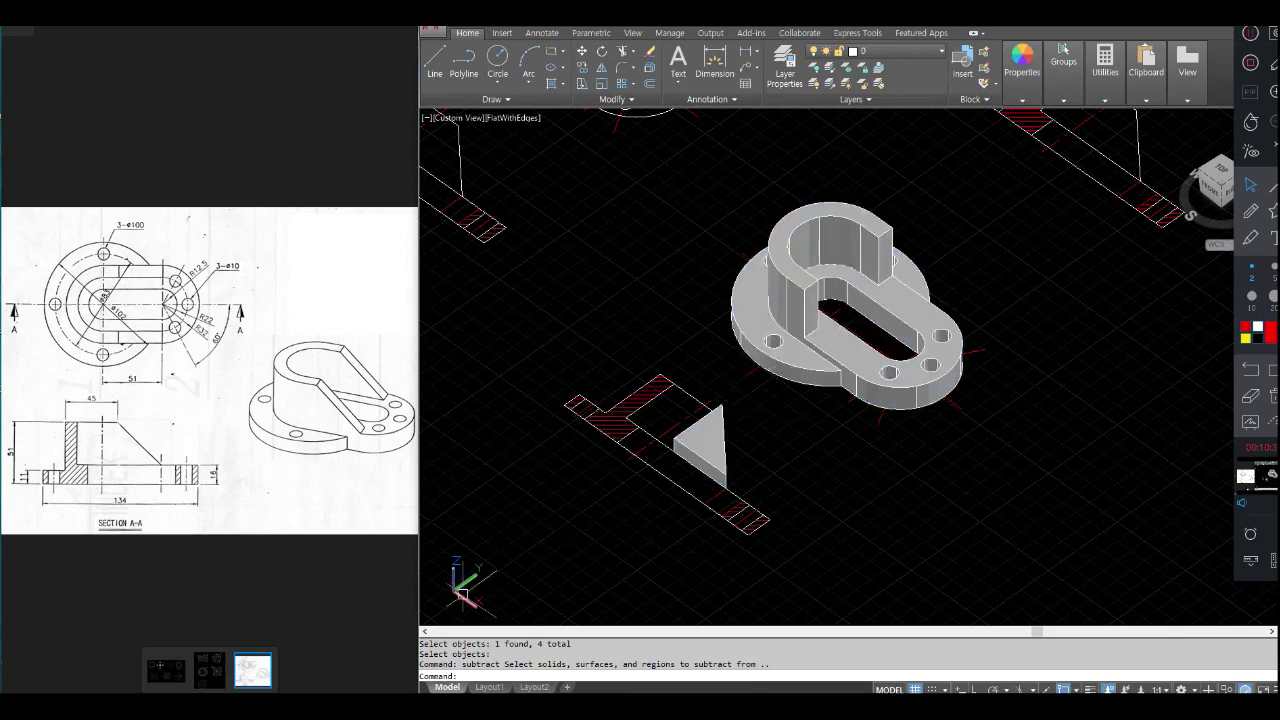
scroll(652, 540, up, 2)
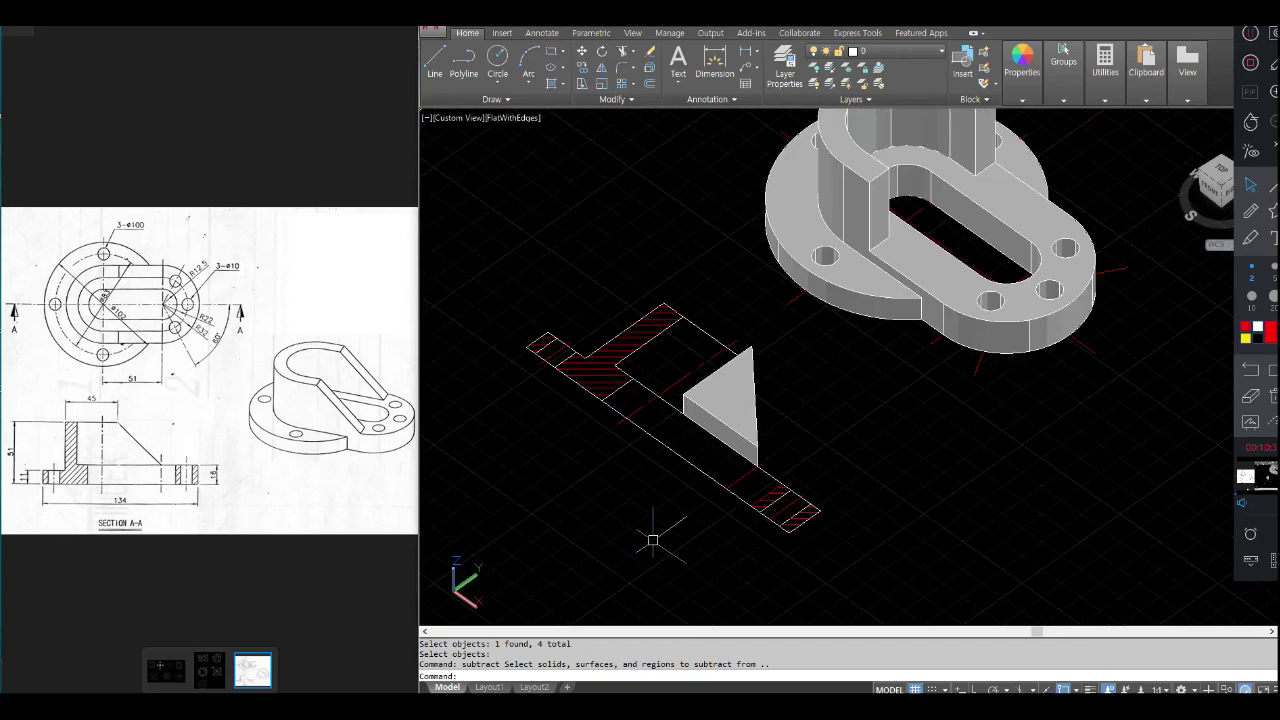
Define a three-point UCS with its origin at the rib's lower corner, X along the straight side and Y up the thickness edge.
text(cs)
key(Return)
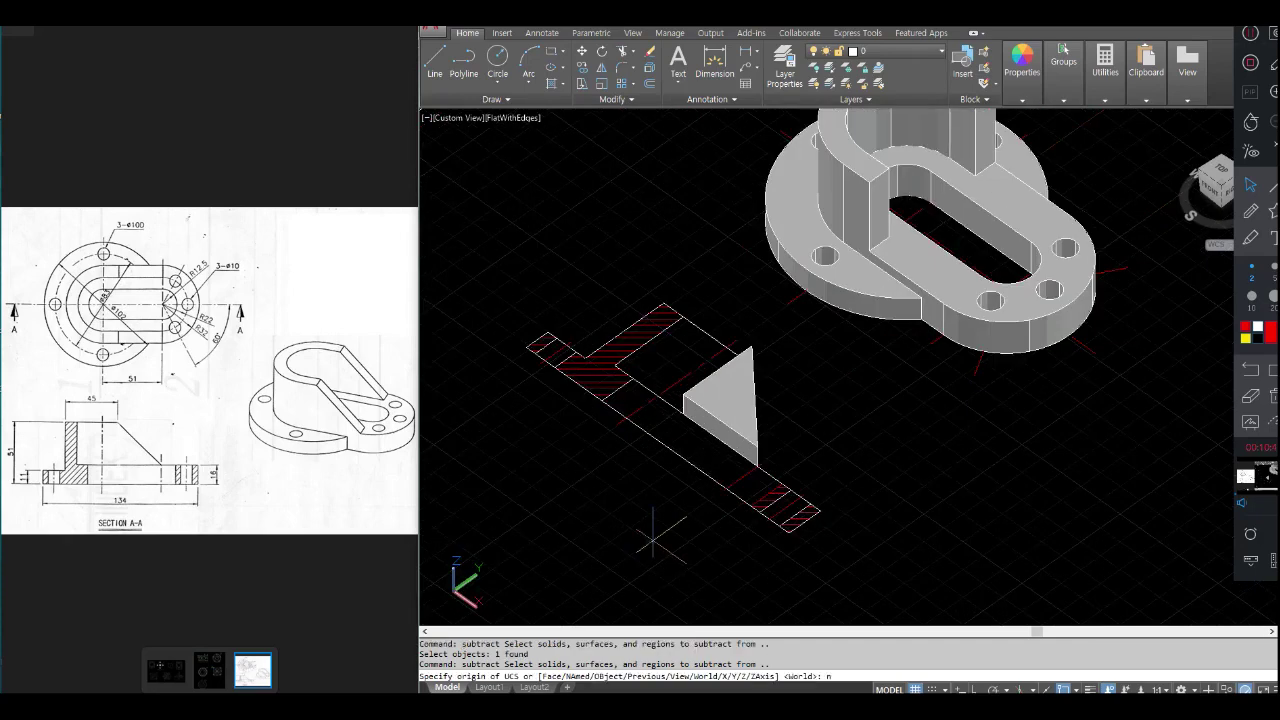
text(n)
key(Return)
text(3)
key(Return)
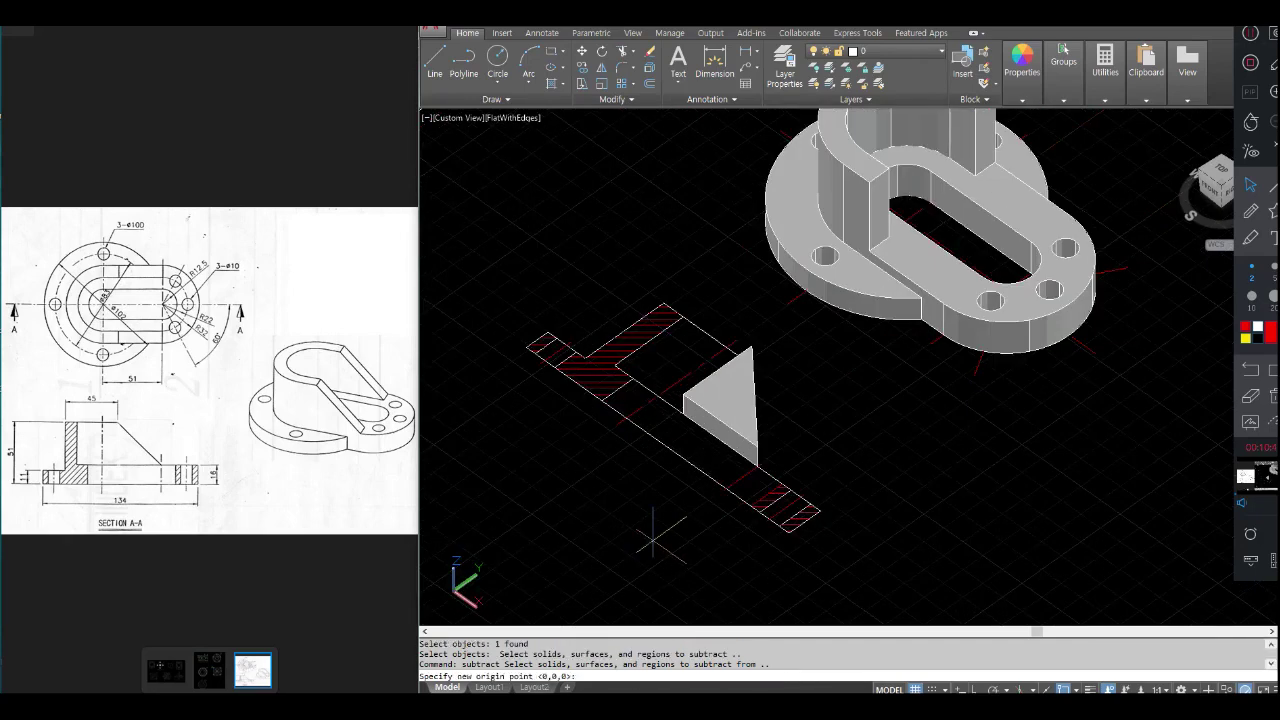
click(680, 412)
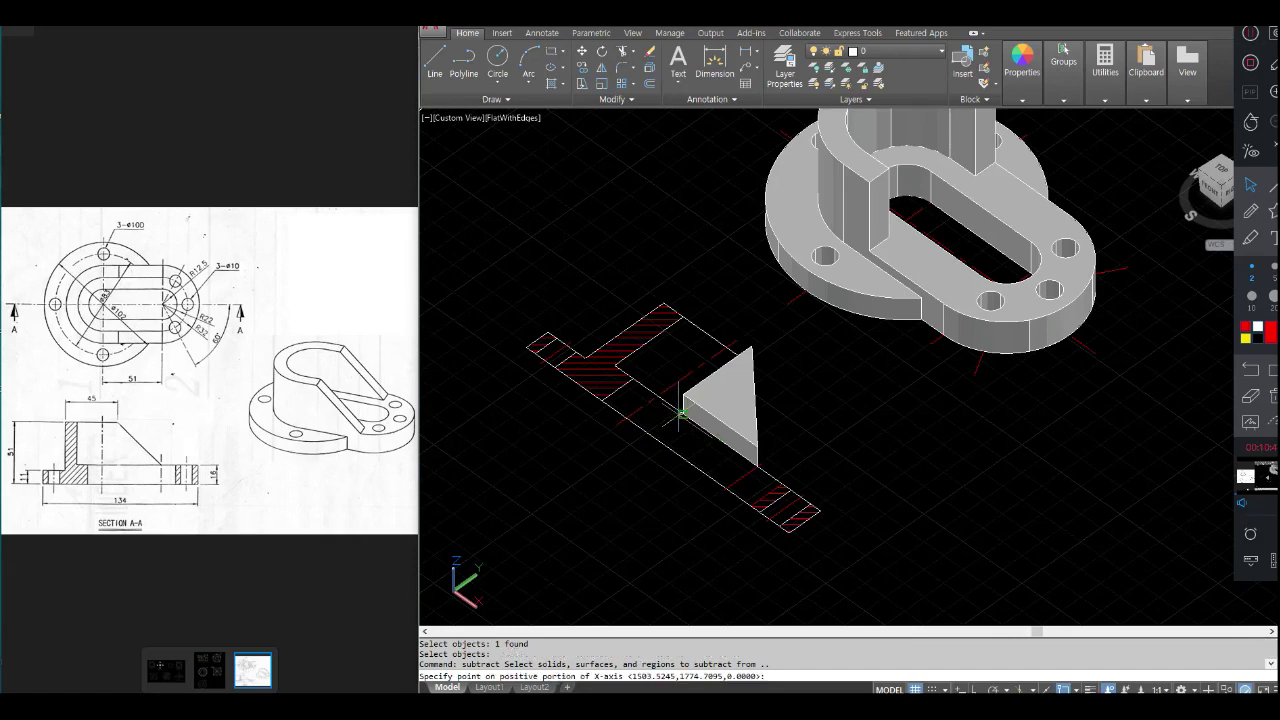
click(751, 366)
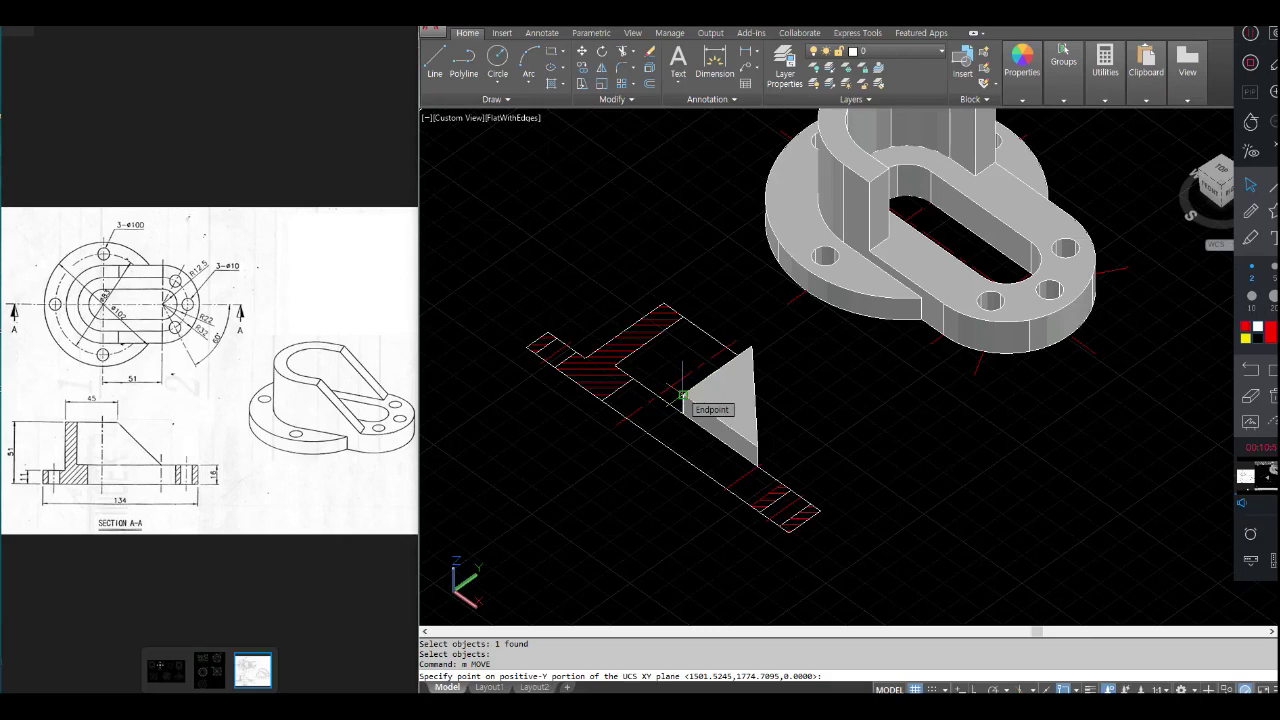
click(682, 398)
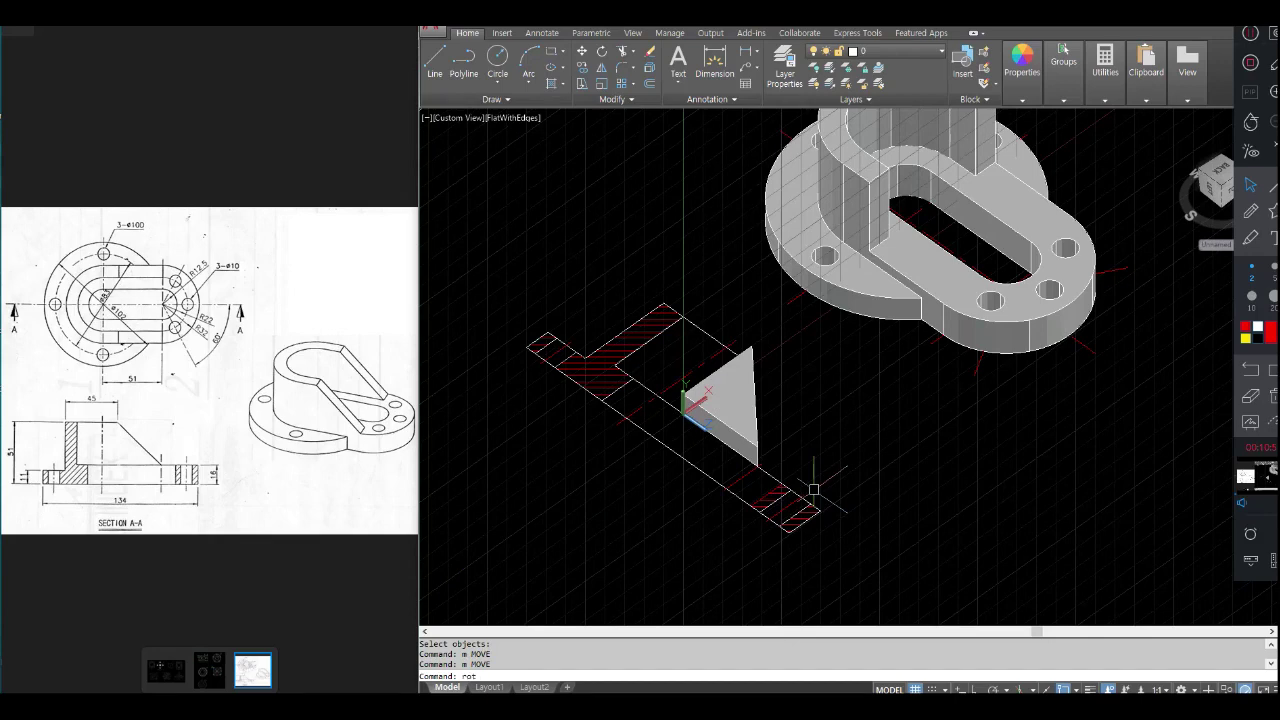
Rotate the triangular rib 90 degrees about its corner so that it stands upright on the section view.
key(Return)
click(760, 394)
key(Return)
click(684, 398)
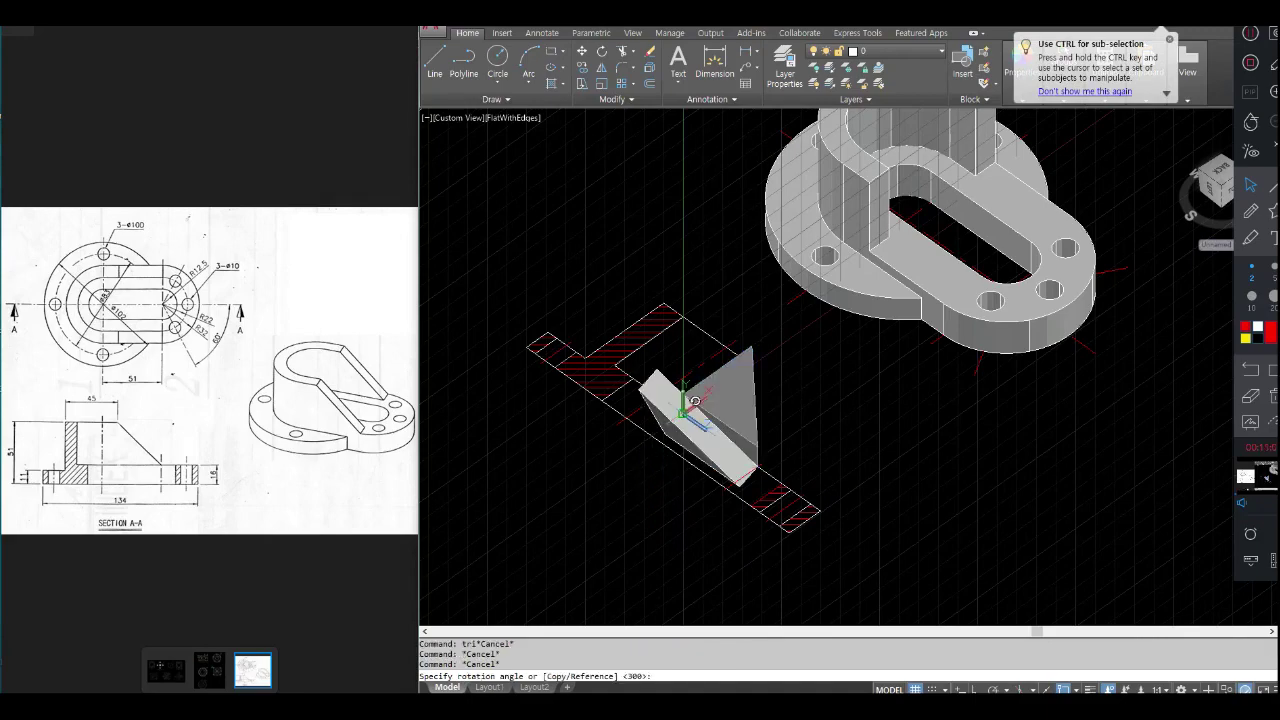
text(90)
key(Return)
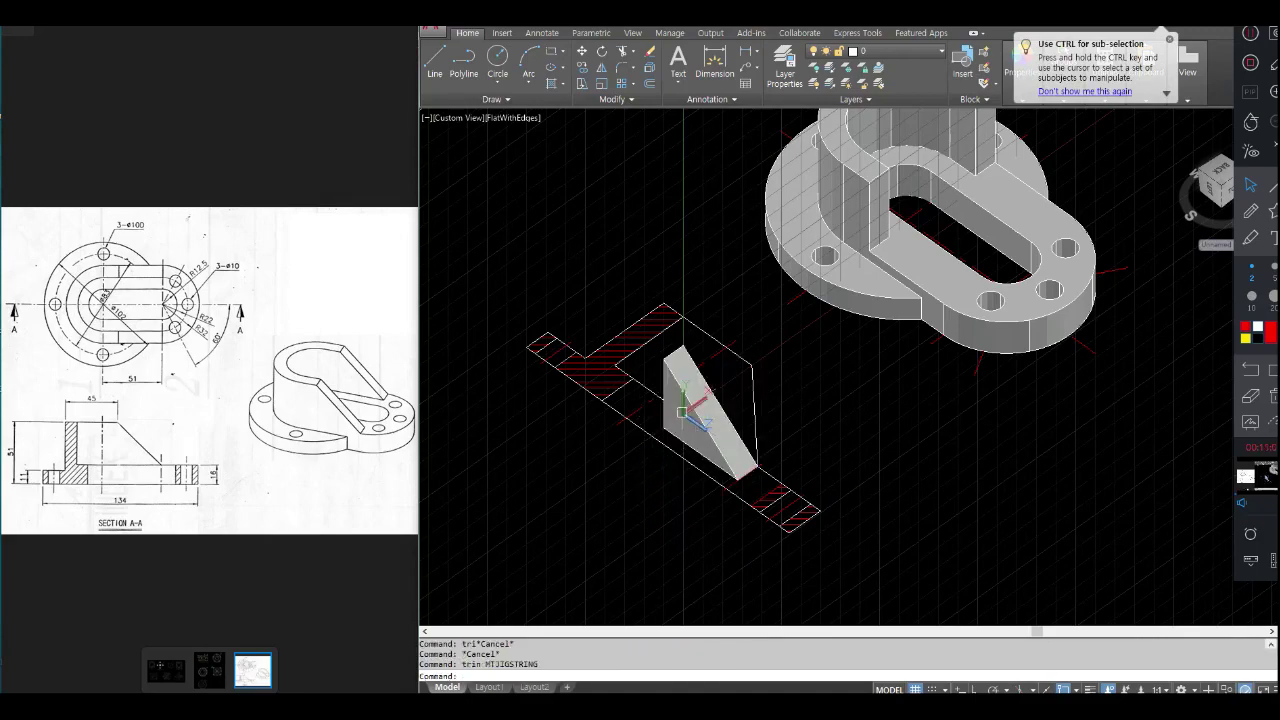
scroll(700, 480, down, 3)
text(trim)
key(Return)
click(655, 455)
click(660, 513)
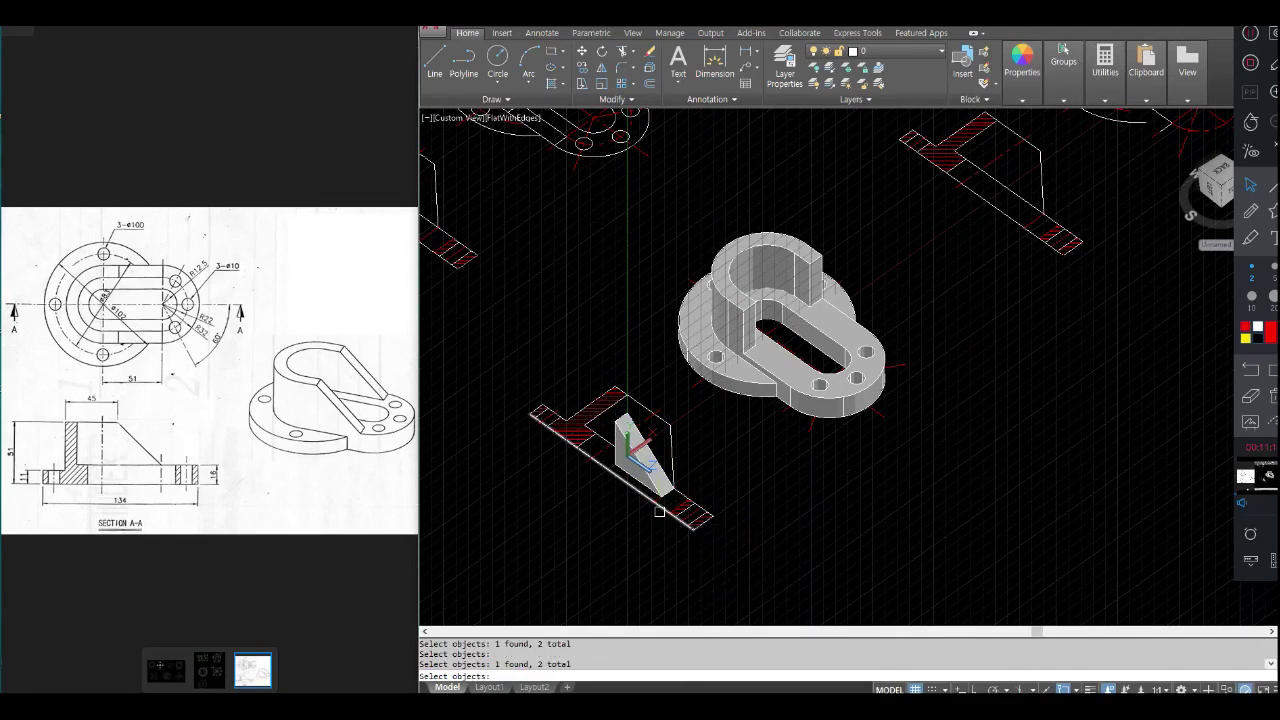
scroll(658, 504, up, 5)
key(Return)
click(658, 436)
key(Escape)
Copy the upright triangular rib from its upper corner onto both open ends of the bracket's C-shaped wall.
click(658, 436)
text(co)
key(Return)
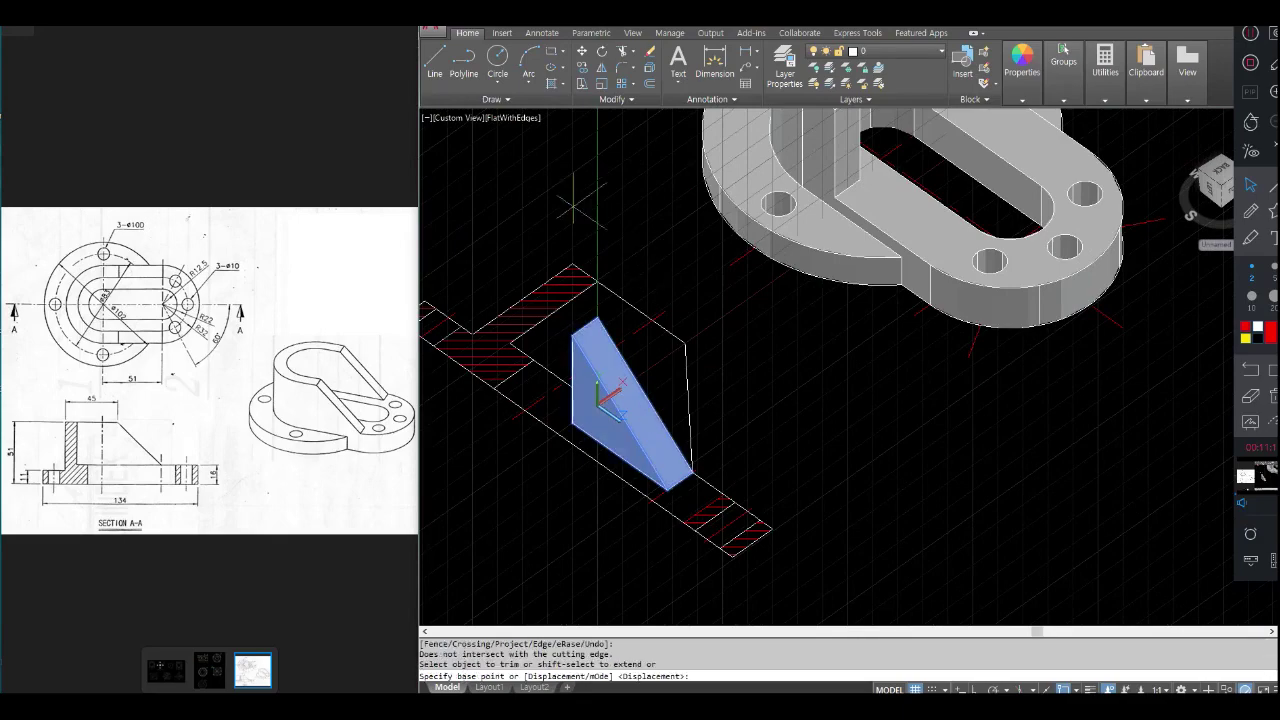
scroll(558, 322, up, 4)
click(586, 347)
scroll(608, 346, down, 7)
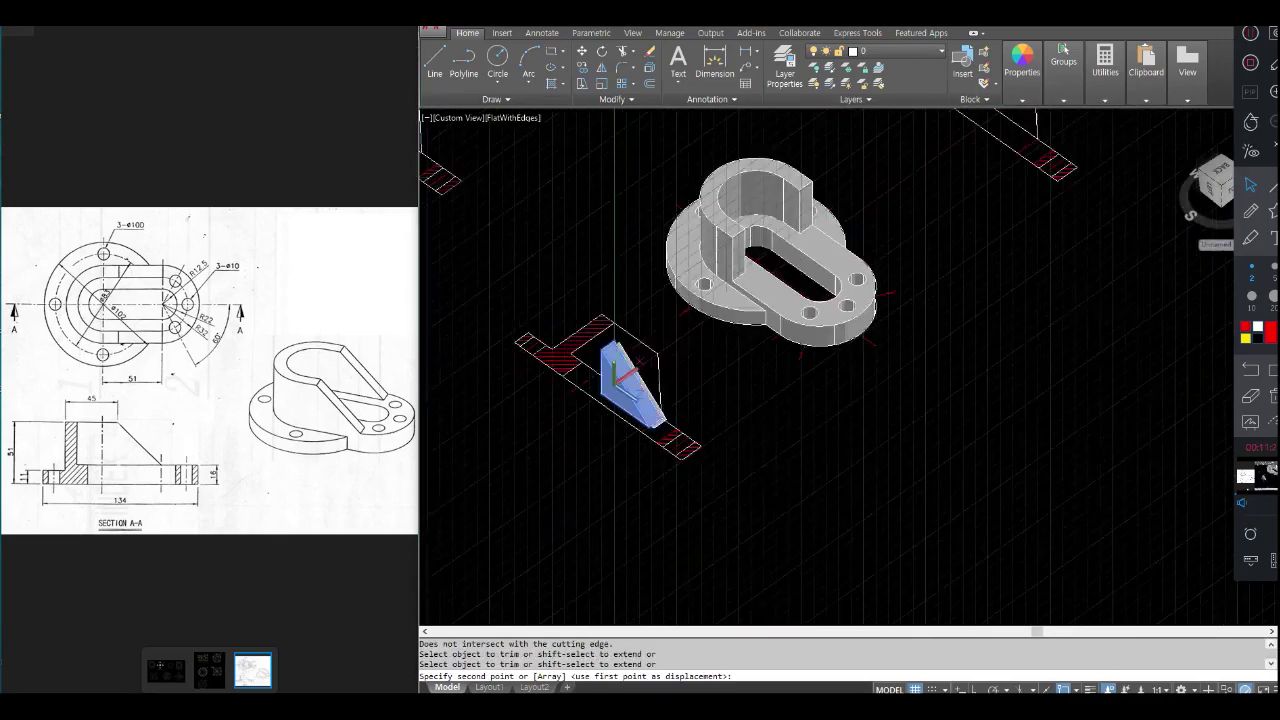
scroll(693, 312, up, 2)
middle_drag(693, 312, 571, 425)
scroll(652, 320, up, 5)
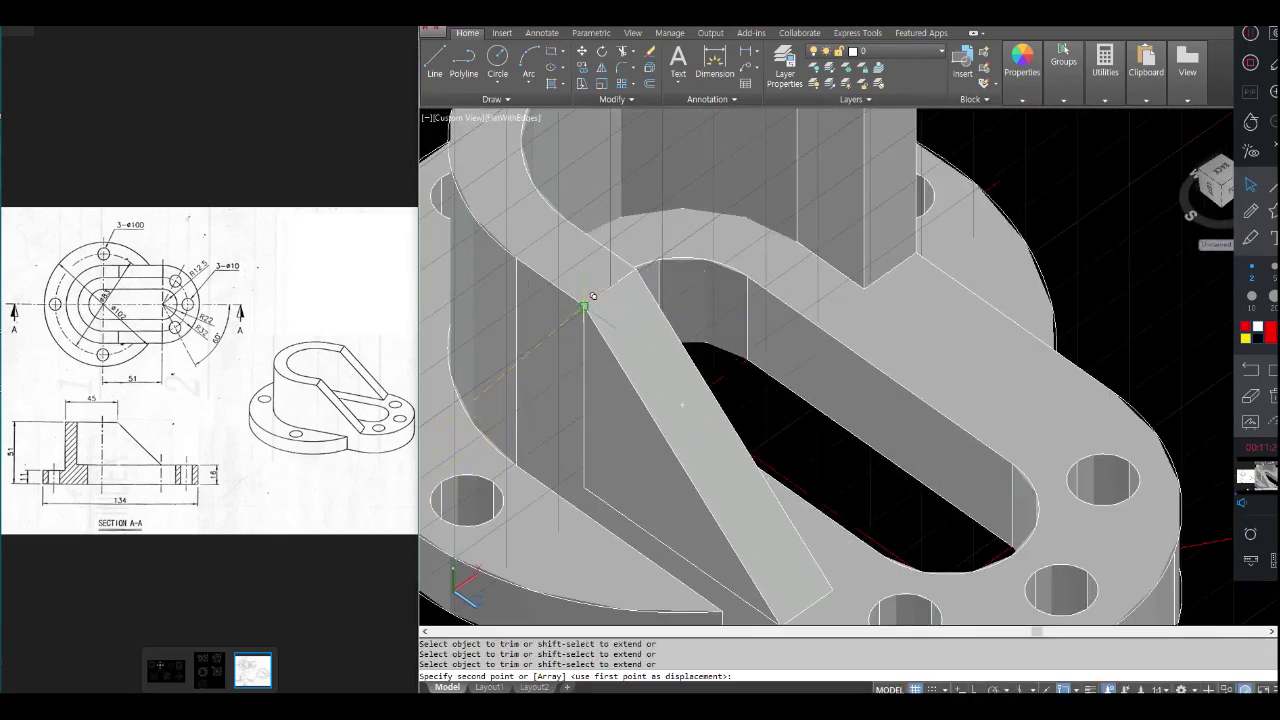
middle_drag(667, 330, 511, 447)
click(710, 224)
key(Return)
Erase the two working copies of the plan and section views farthest from the original drawing, behind the model.
scroll(688, 322, down, 5)
middle_drag(730, 406, 789, 442)
scroll(738, 380, down, 4)
click(1019, 378)
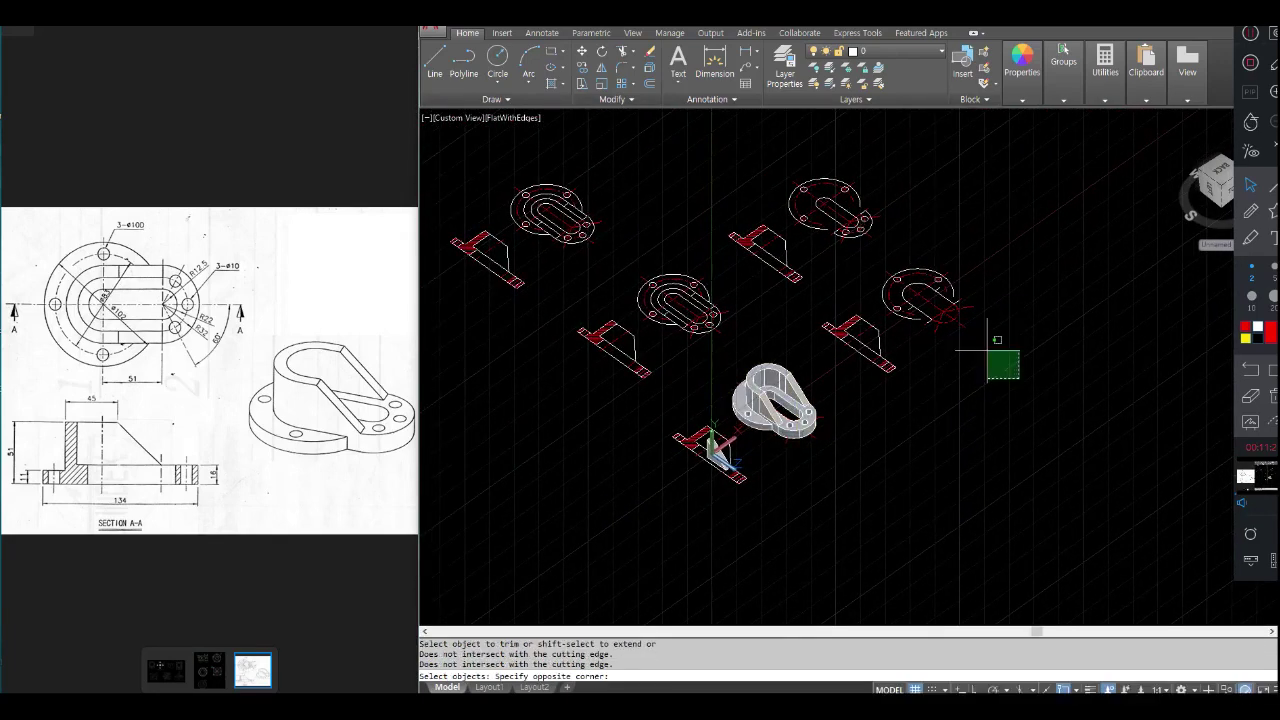
click(828, 238)
click(890, 260)
click(777, 181)
click(858, 340)
key(Escape)
click(844, 320)
click(720, 208)
key(Delete)
Erase the remaining working plan and section copies together with the spare rib, keeping the original views and the model.
click(724, 347)
click(628, 244)
key(space)
key(space)
click(672, 397)
click(585, 326)
click(753, 498)
click(674, 434)
key(Return)
key(Return)
Unite the bracket body and its two triangular ribs into a single solid.
click(768, 411)
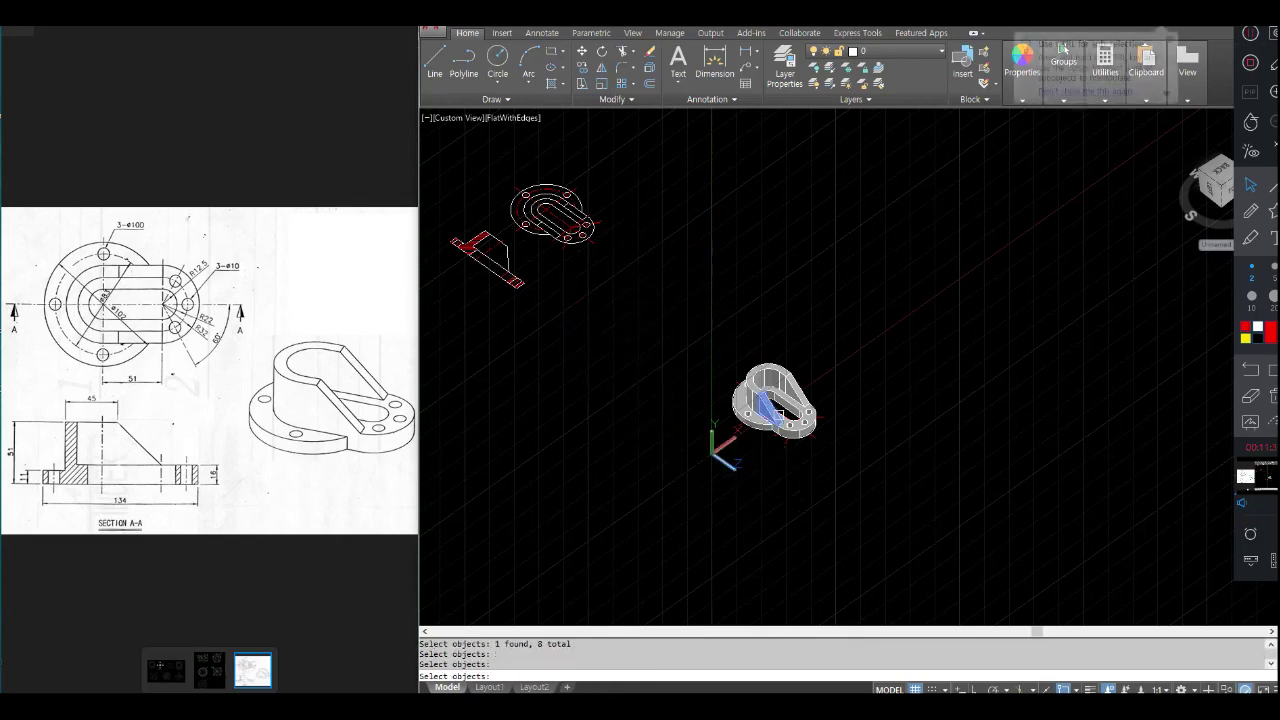
key(Return)
scroll(748, 459, up, 4)
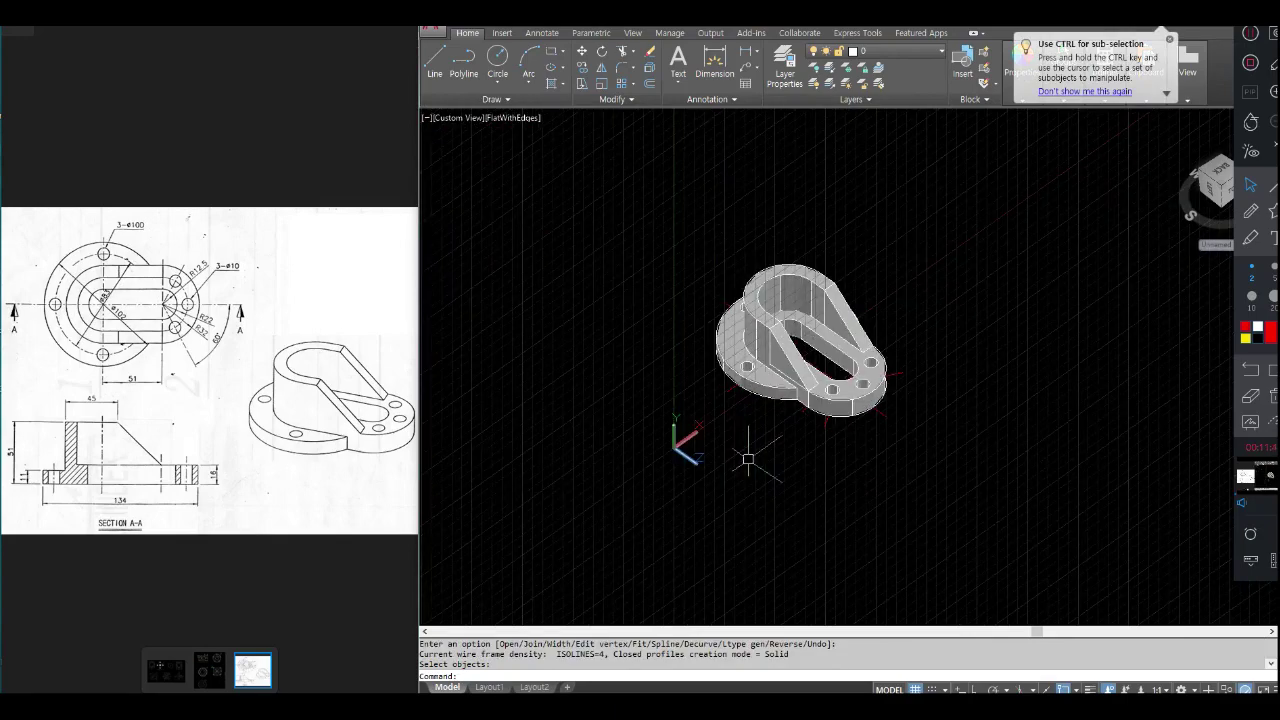
key(Return)
click(932, 266)
click(752, 401)
key(Return)
Move the finished solid away from the leftover plan-view lines beneath it.
middle_drag(709, 470, 653, 469)
scroll(627, 446, down, 5)
text(m)
key(Return)
click(662, 405)
key(Return)
click(661, 396)
click(667, 236)
Delete the leftover plan-view lines at the solid's former location.
click(754, 366)
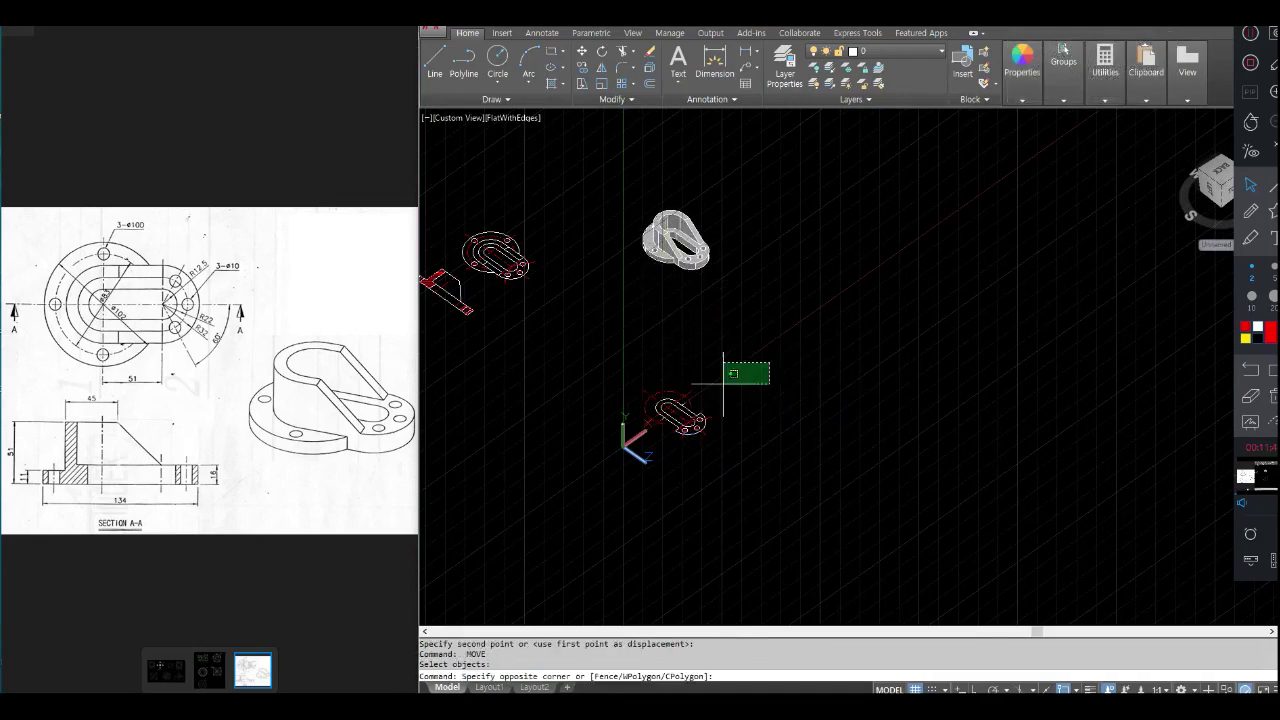
click(618, 505)
key(Delete)
Move the finished solid into the free area close to the original plan and section views.
scroll(724, 262, up, 2)
mouse_move(738, 284)
middle_down()
mouse_move(857, 360)
mouse_move(929, 378)
middle_up()
middle_drag(791, 375, 842, 398)
scroll(818, 389, up, 2)
text(m)
key(Return)
click(1054, 257)
click(932, 334)
key(Return)
click(925, 335)
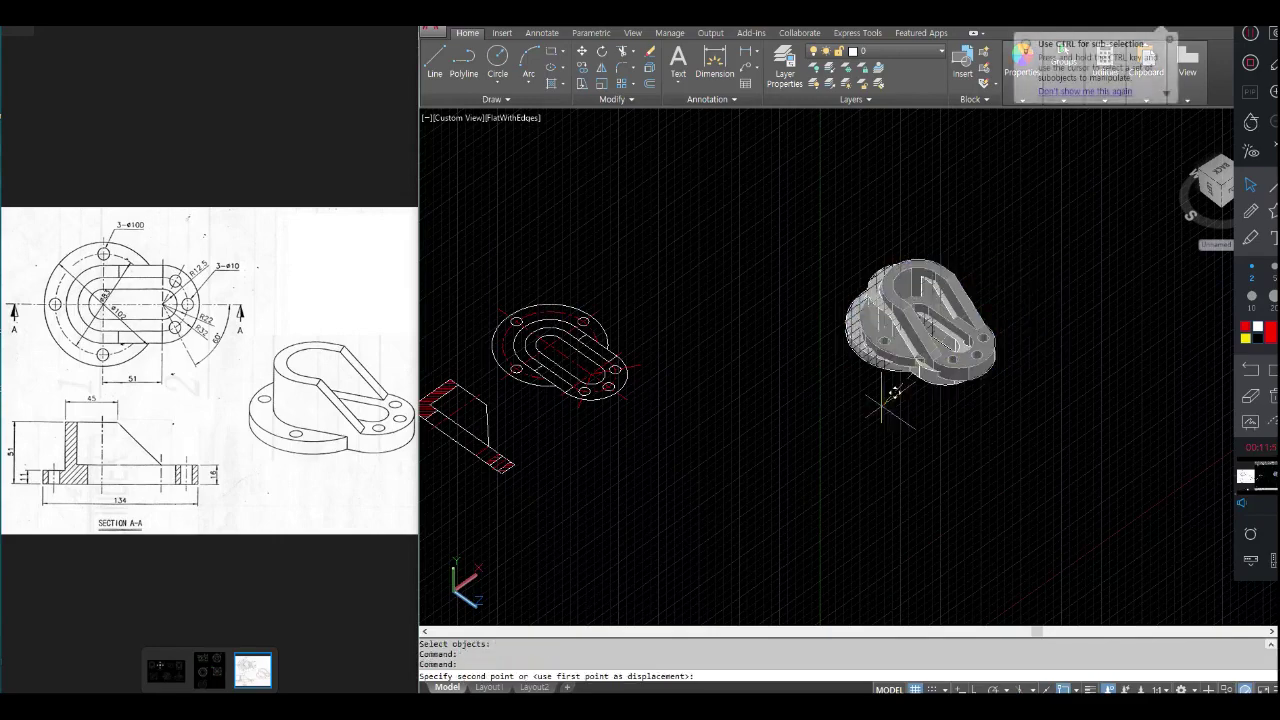
click(667, 520)
scroll(667, 520, up, 3)
scroll(667, 520, down, 3)
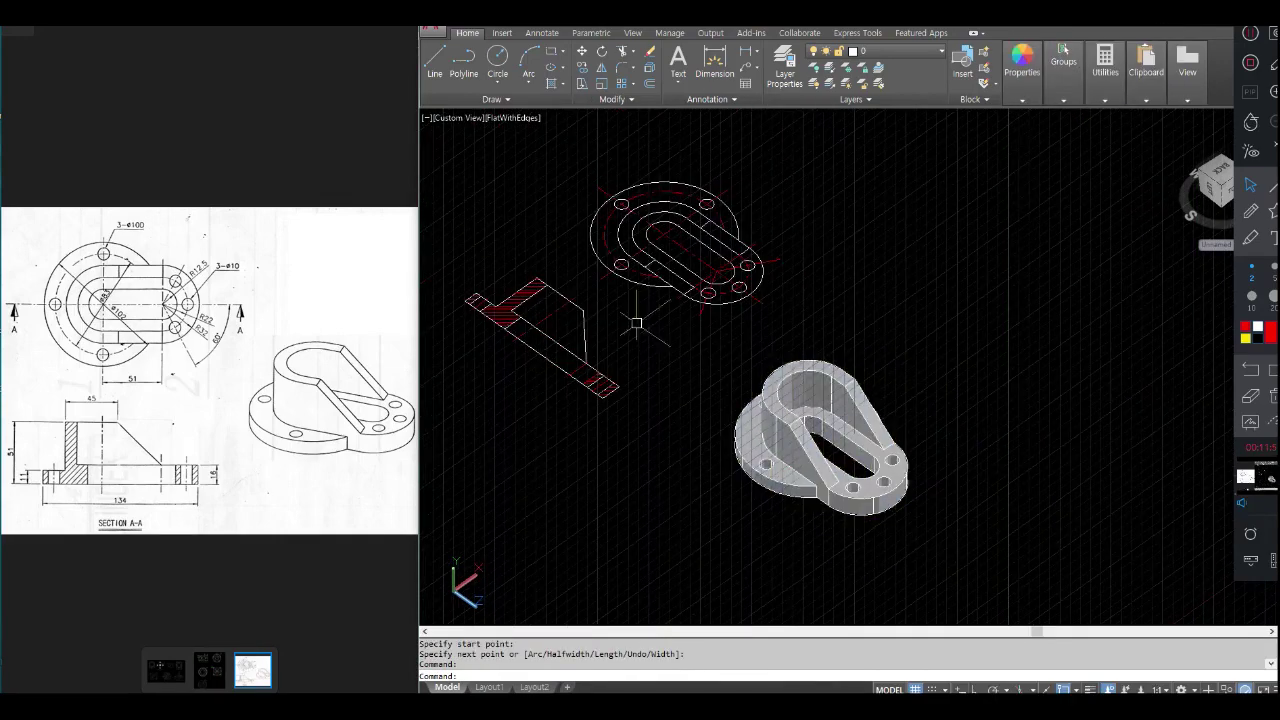
middle_drag(729, 491, 752, 523)
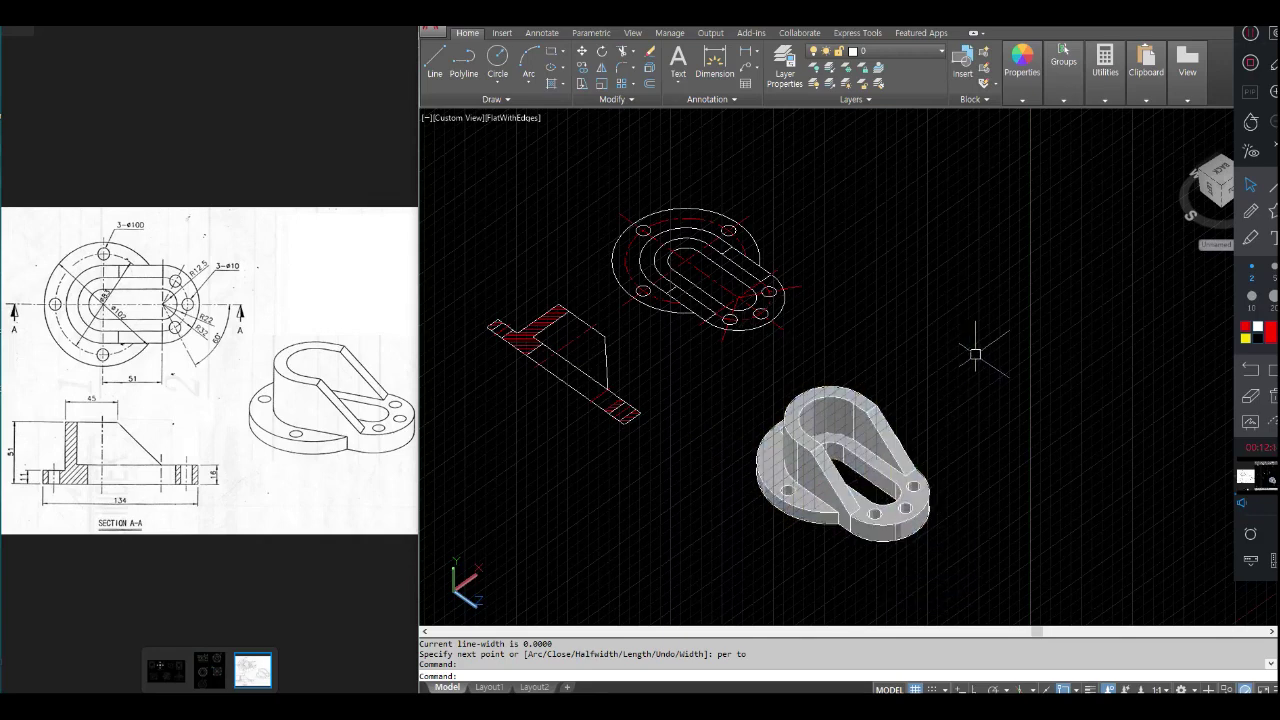
With the screen highlighter, handwrite "PL" in red above the model and sketch a closed four-sided outline beside it.
click(1250, 238)
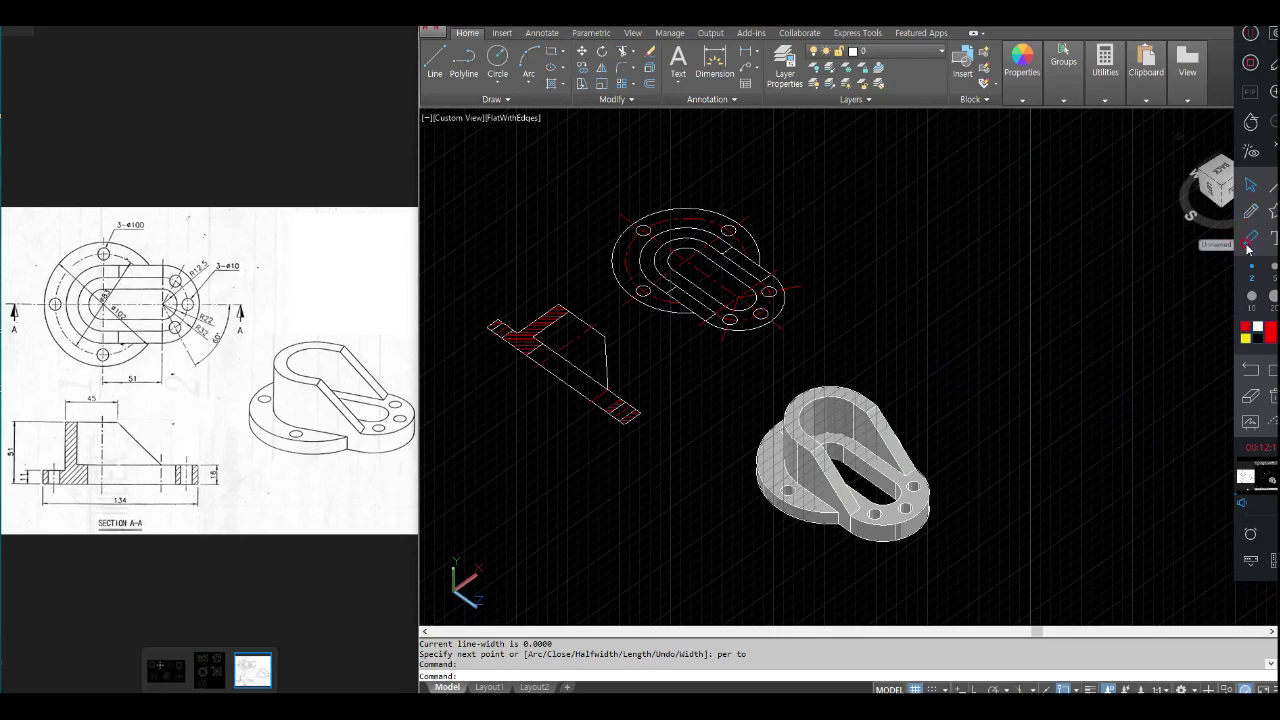
drag(818, 165, 818, 222)
mouse_move(819, 169)
mouse_down()
mouse_move(818, 190)
mouse_move(893, 207)
mouse_up()
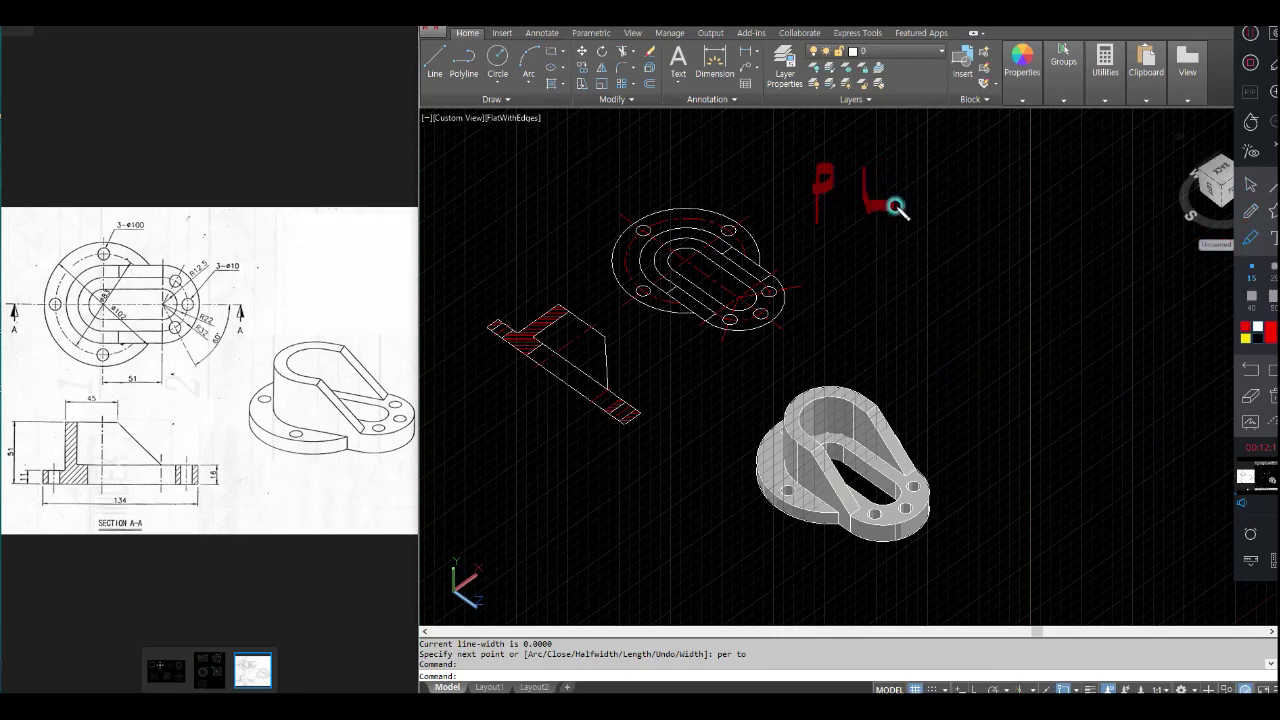
mouse_move(1031, 149)
mouse_down()
mouse_move(1037, 237)
mouse_move(1097, 241)
mouse_up()
mouse_move(1035, 152)
mouse_down()
mouse_move(1131, 163)
mouse_move(1109, 243)
mouse_move(1085, 243)
mouse_up()
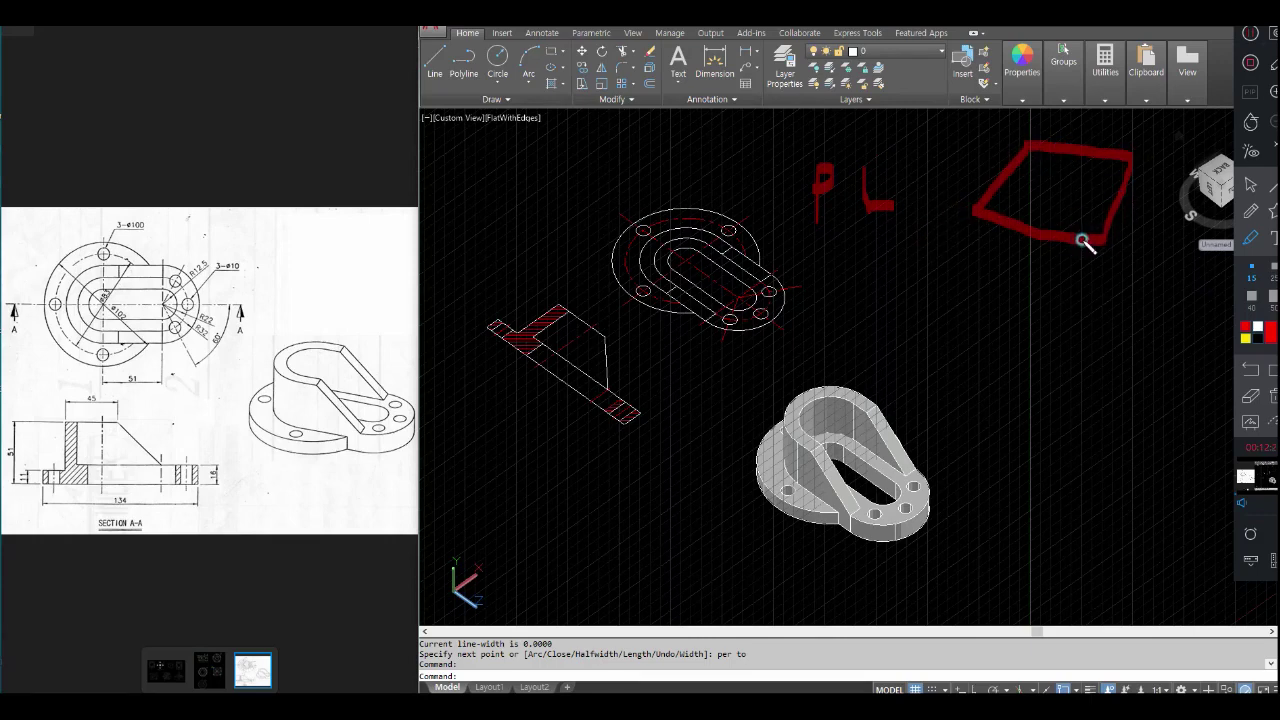
Handwrite "Extrude" below the "PL" note and underline it.
mouse_move(834, 271)
mouse_down()
mouse_move(904, 270)
mouse_move(889, 323)
mouse_move(873, 300)
mouse_move(918, 314)
mouse_move(975, 284)
mouse_move(975, 320)
mouse_move(996, 311)
mouse_move(996, 322)
mouse_move(1008, 285)
mouse_move(1046, 297)
mouse_move(1046, 322)
mouse_up()
mouse_move(1077, 268)
mouse_down()
mouse_move(1077, 320)
mouse_move(1128, 297)
mouse_move(1106, 331)
mouse_up()
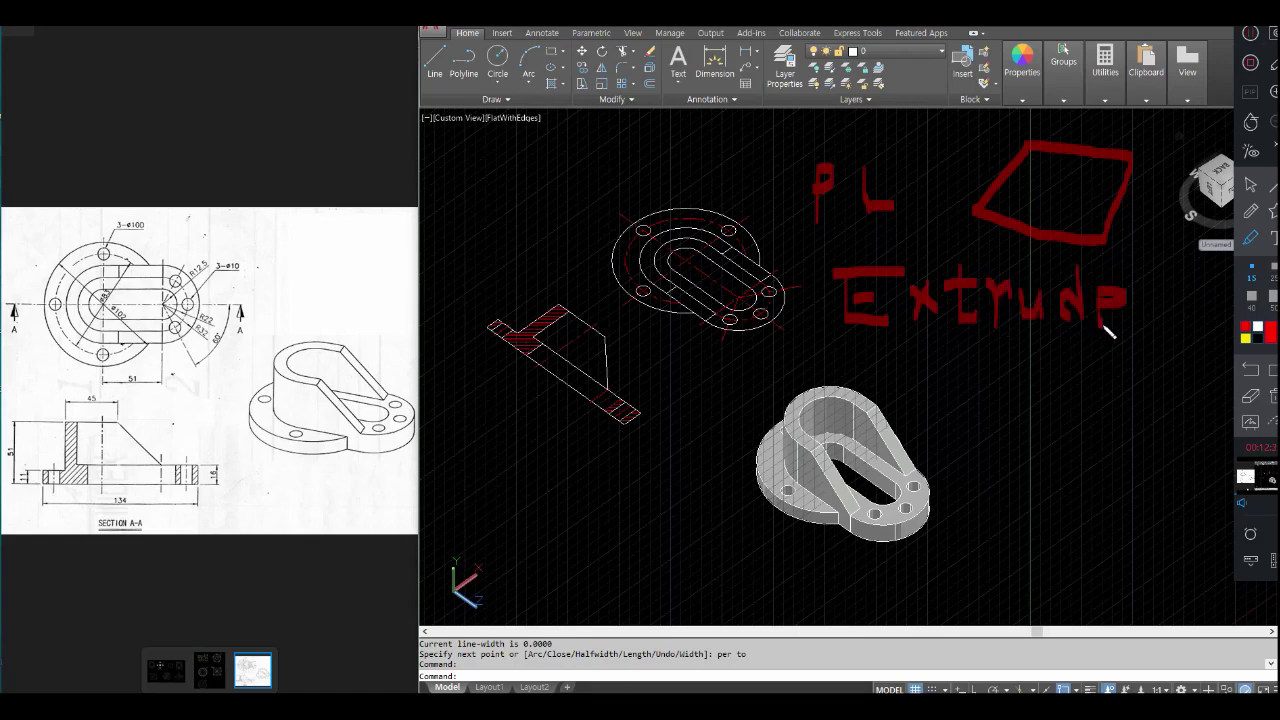
drag(816, 326, 1126, 321)
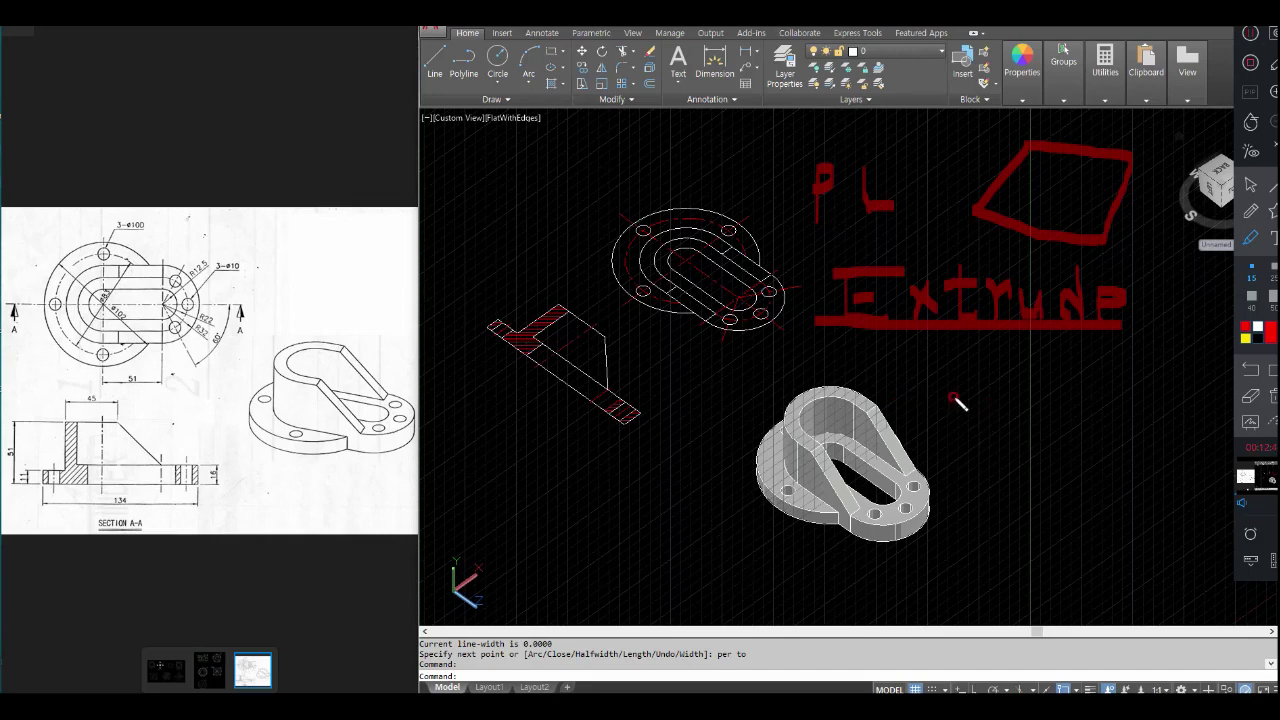
Handwrite "Union" and "Subtract" below the "Extrude" note and mark the three small holes at the bracket's slotted end.
mouse_move(945, 362)
mouse_down()
mouse_move(958, 416)
mouse_move(1034, 400)
mouse_move(1026, 364)
mouse_move(1057, 403)
mouse_move(1063, 371)
mouse_move(1089, 403)
mouse_move(1108, 374)
mouse_move(1108, 406)
mouse_up()
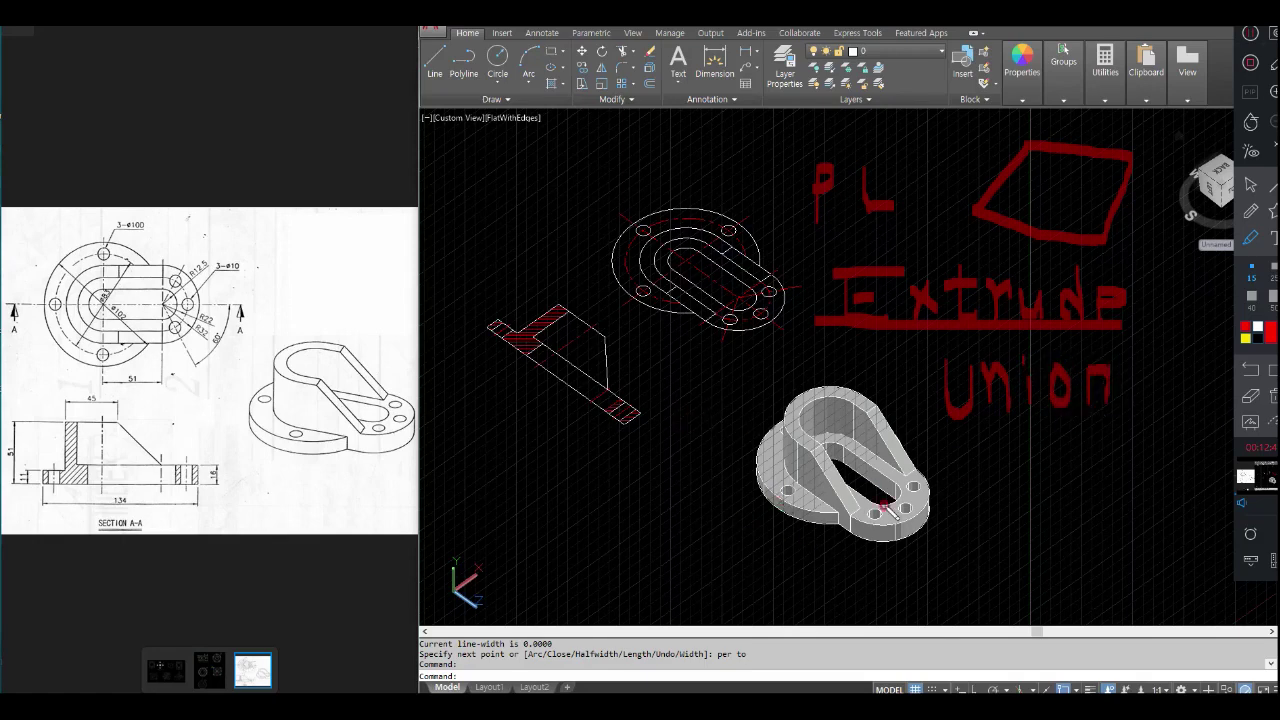
mouse_move(990, 450)
mouse_down()
mouse_move(960, 466)
mouse_move(958, 510)
mouse_move(1034, 491)
mouse_up()
mouse_move(1052, 424)
mouse_down()
mouse_move(1057, 491)
mouse_move(1122, 455)
mouse_move(1100, 500)
mouse_move(1137, 500)
mouse_move(1160, 470)
mouse_move(1166, 486)
mouse_move(1199, 486)
mouse_move(1235, 467)
mouse_move(1214, 503)
mouse_up()
mouse_move(874, 512)
mouse_down()
mouse_move(876, 524)
mouse_move(908, 517)
mouse_up()
drag(912, 484, 912, 495)
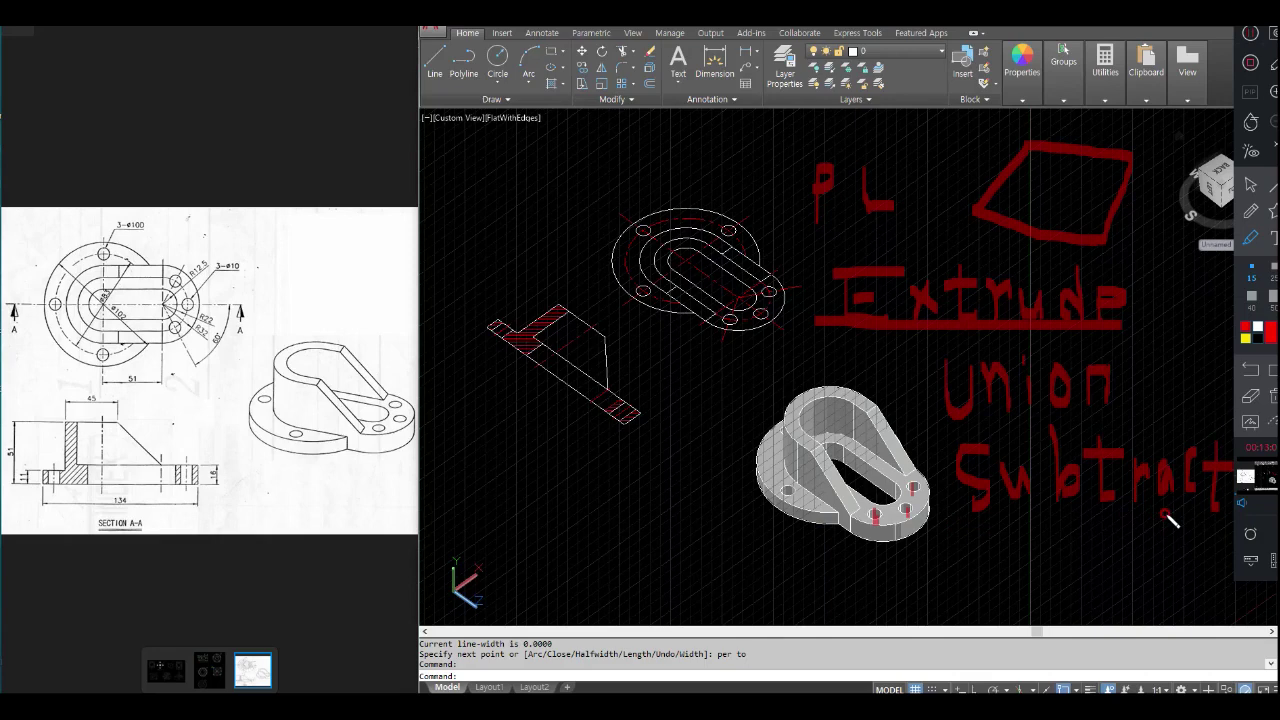
Handwrite and underline "Rotate" below "Subtract", and draw a box around the word "Extrude".
mouse_move(960, 540)
mouse_down()
mouse_move(960, 592)
mouse_move(977, 543)
mouse_move(983, 580)
mouse_move(1012, 558)
mouse_move(1040, 583)
mouse_move(1056, 556)
mouse_move(1080, 588)
mouse_up()
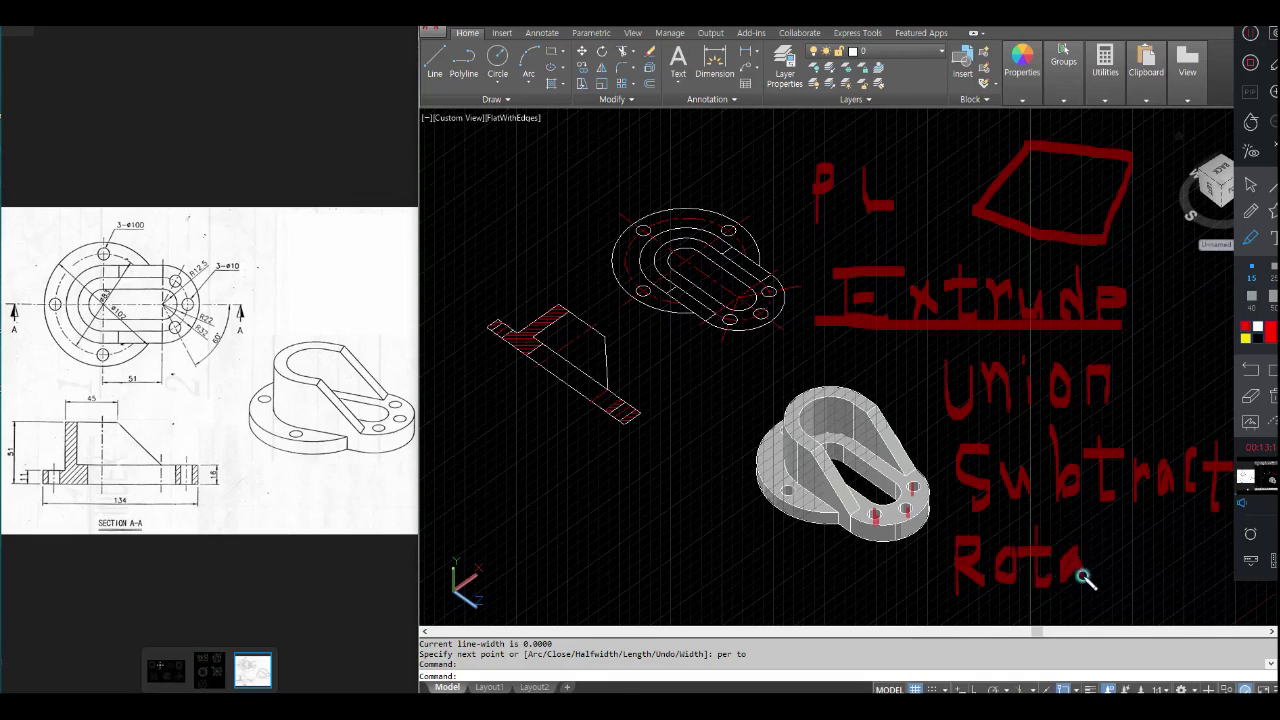
mouse_move(1096, 536)
mouse_down()
mouse_move(1094, 586)
mouse_move(1134, 552)
mouse_move(1148, 582)
mouse_up()
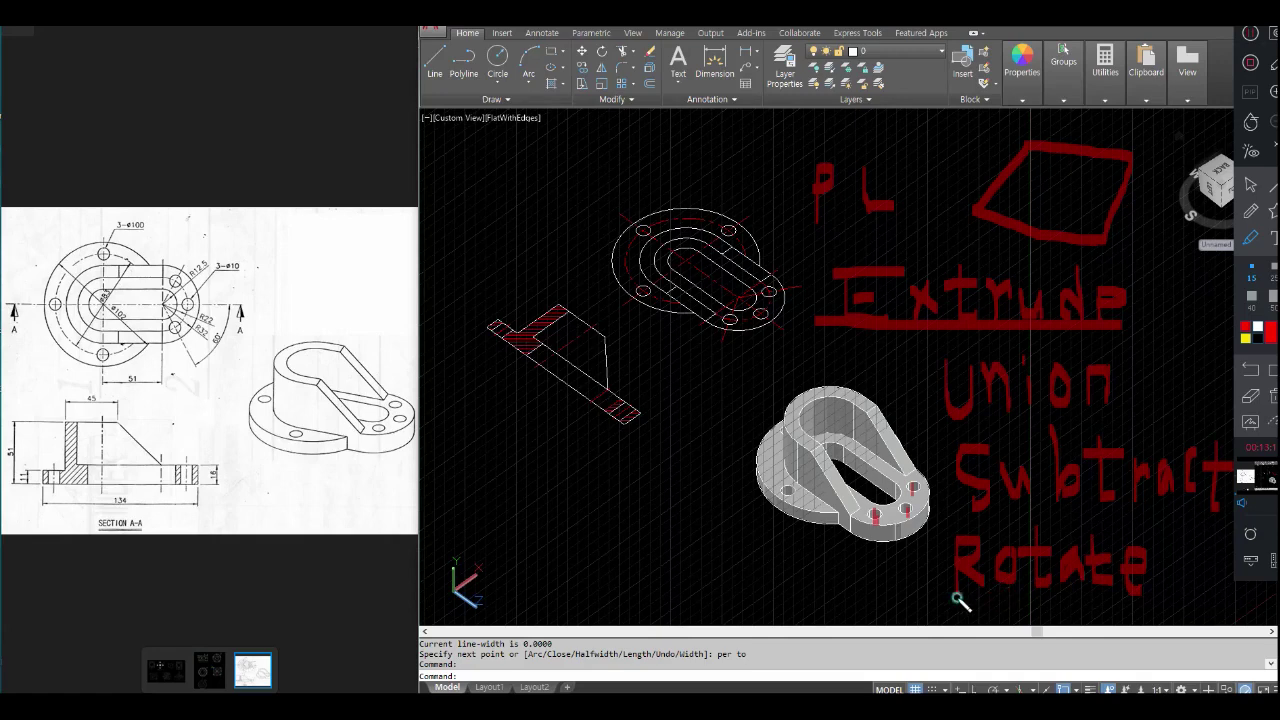
drag(954, 599, 1138, 596)
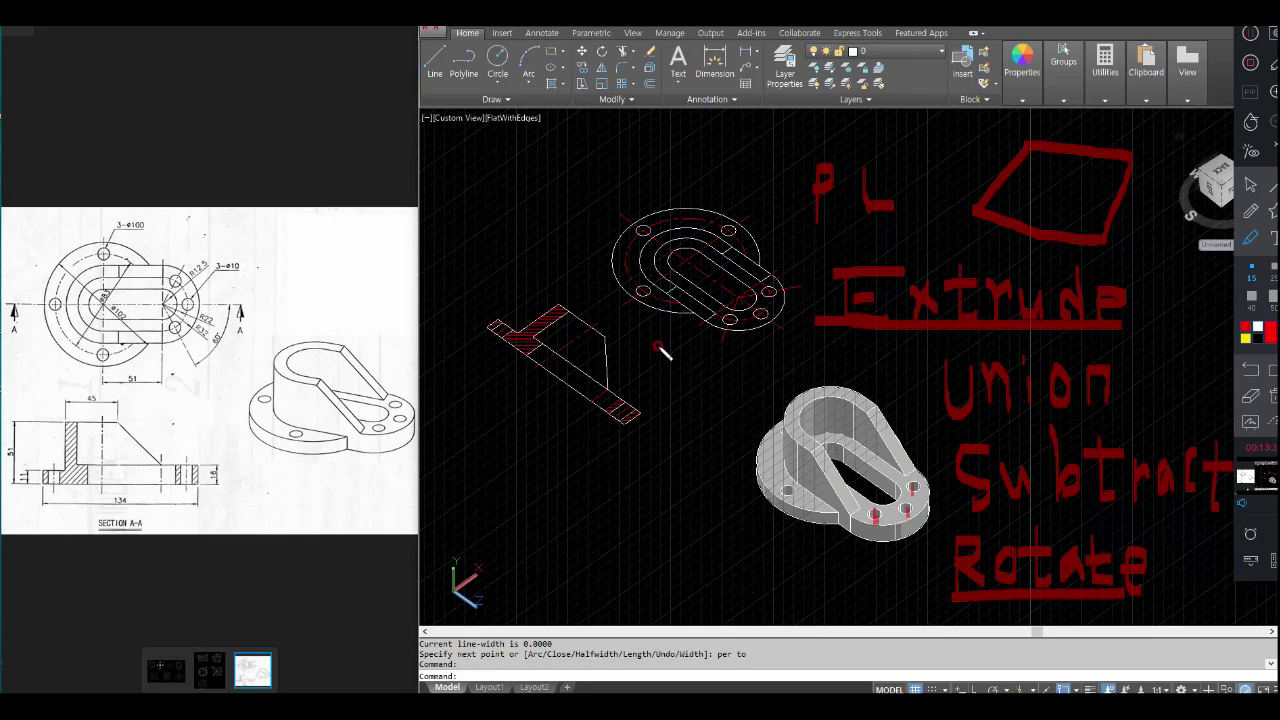
mouse_move(851, 337)
mouse_down()
mouse_move(1120, 289)
mouse_move(854, 294)
mouse_move(866, 334)
mouse_up()
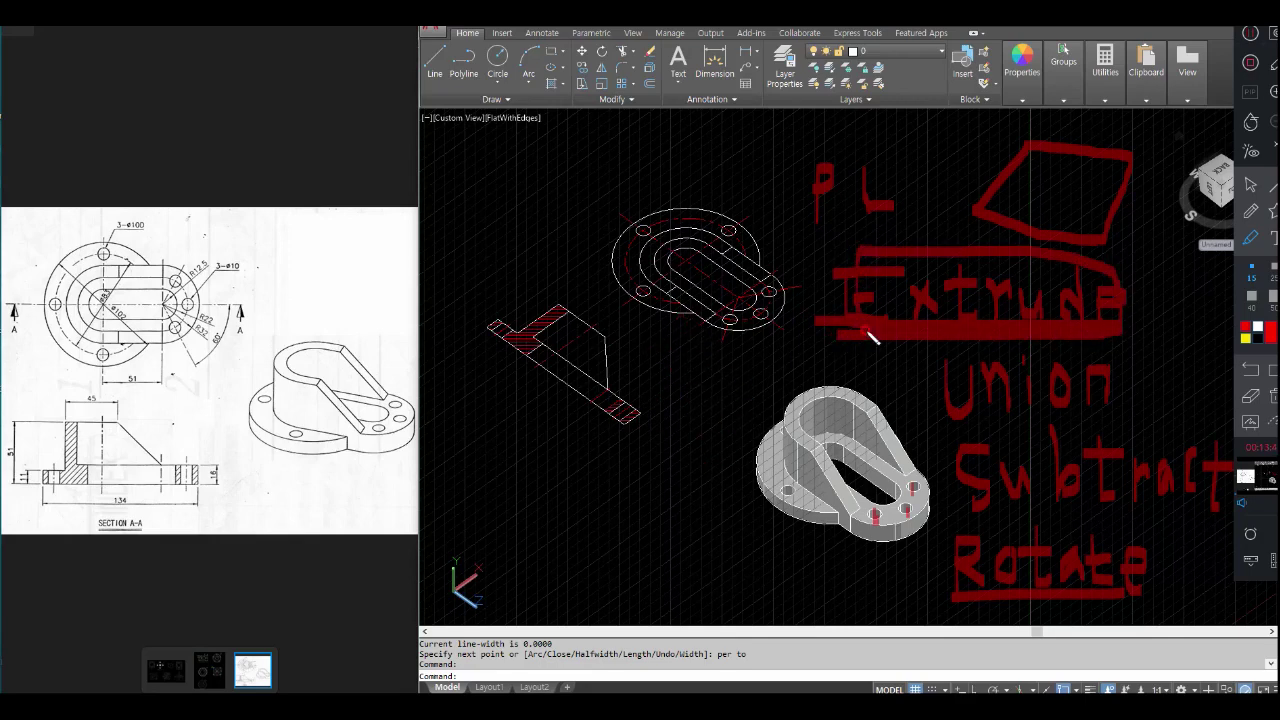